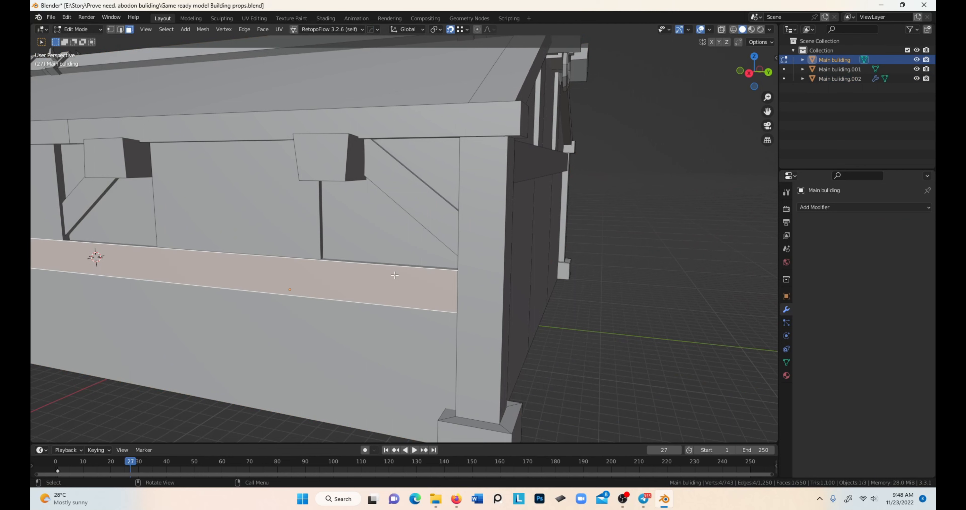
# - Duplicate the horizontal rail on the side wall and move the copy about 27 m along Y
pyautogui.moveTo(394, 275); pyautogui.dragTo(352, 266, button='middle')
pyautogui.scroll(-3, 409, 260)
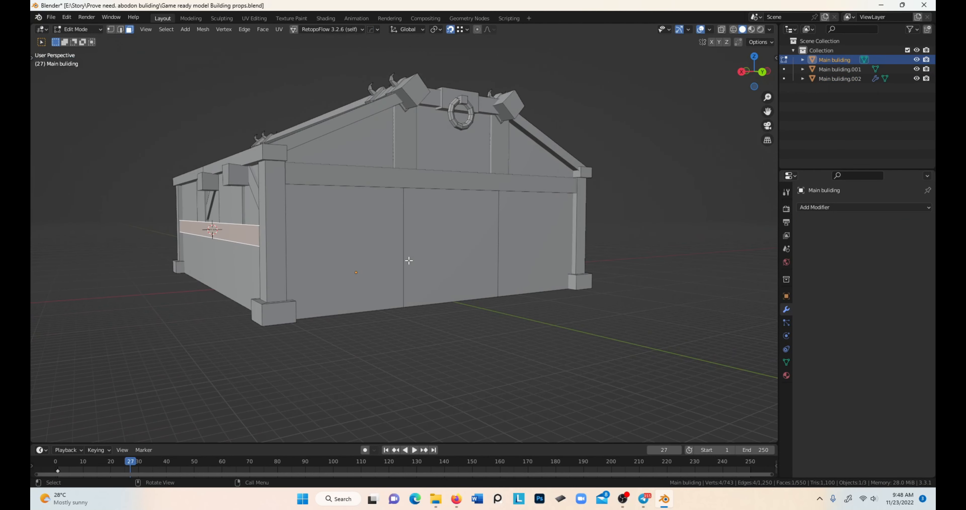
pyautogui.press('Tab')
pyautogui.moveTo(414, 263)
pyautogui.mouseDown(button='middle')
pyautogui.moveTo(475, 260)
pyautogui.moveTo(432, 269)
pyautogui.mouseUp(button='middle')
pyautogui.press('Tab')
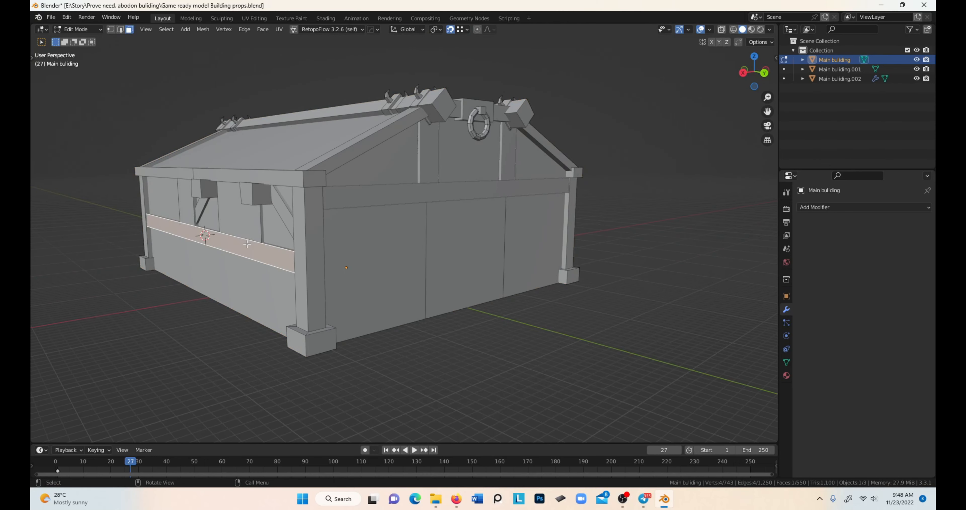
pyautogui.hotkey('ctrl', 'l')
pyautogui.hotkey('shift', 'd')
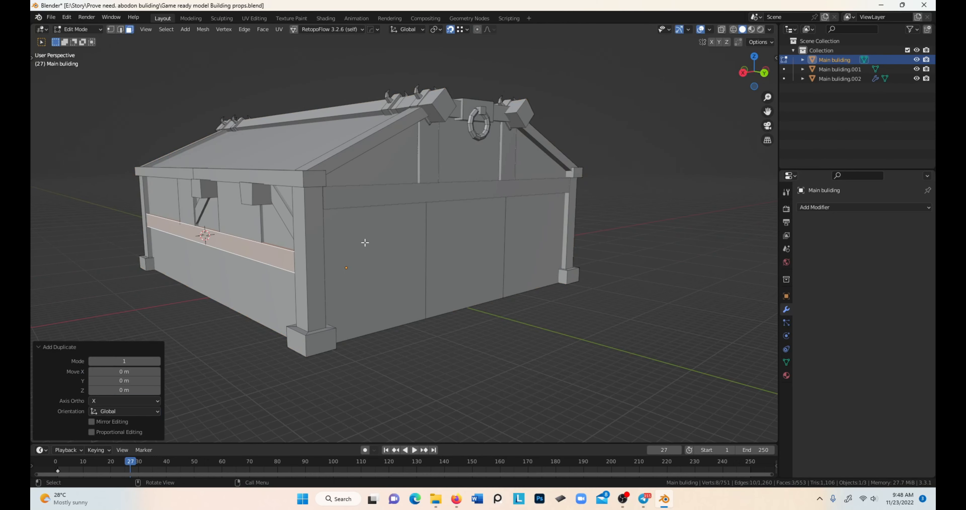
pyautogui.press('x')
pyautogui.click(467, 276)
# - Rotate the copied rail 90° about Z and separate it into its own object, selected in Object Mode
pyautogui.write('rz90')
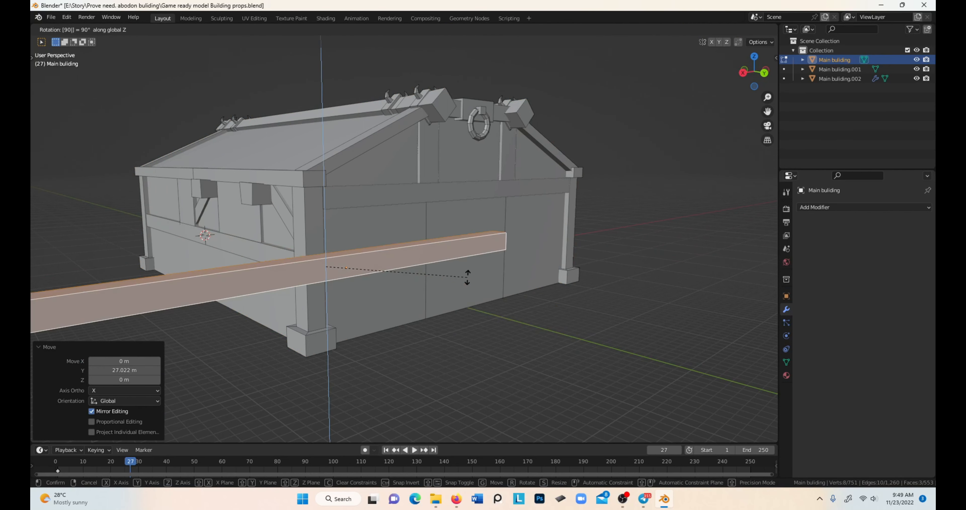
pyautogui.press('Return')
pyautogui.press('p')
pyautogui.click(467, 277)
pyautogui.press('Tab')
pyautogui.click(482, 250)
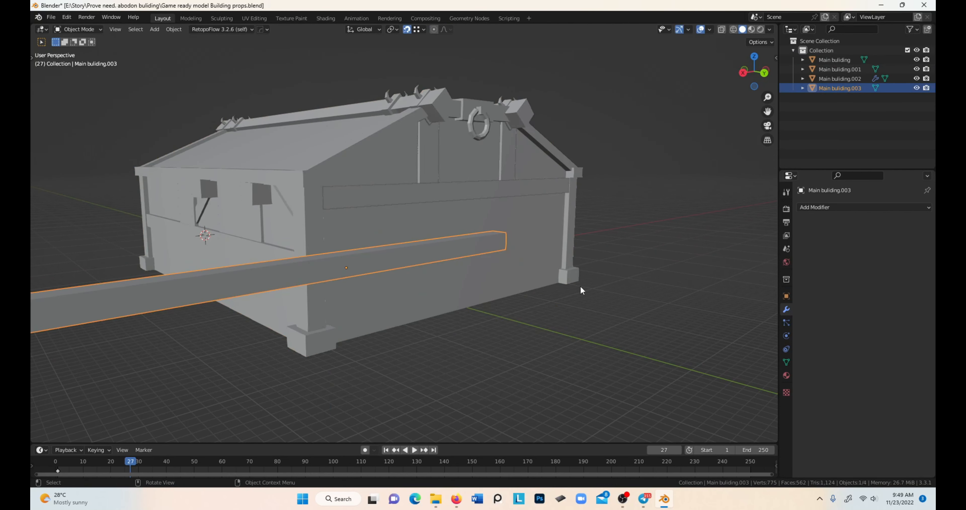
# - Scale the separated rail to about 0.469 along X and set its origin with Geometry to Origin
pyautogui.press('s')
pyautogui.press('x')
pyautogui.click(460, 269)
pyautogui.moveTo(461, 273); pyautogui.dragTo(442, 262, button='middle')
pyautogui.click(174, 30)
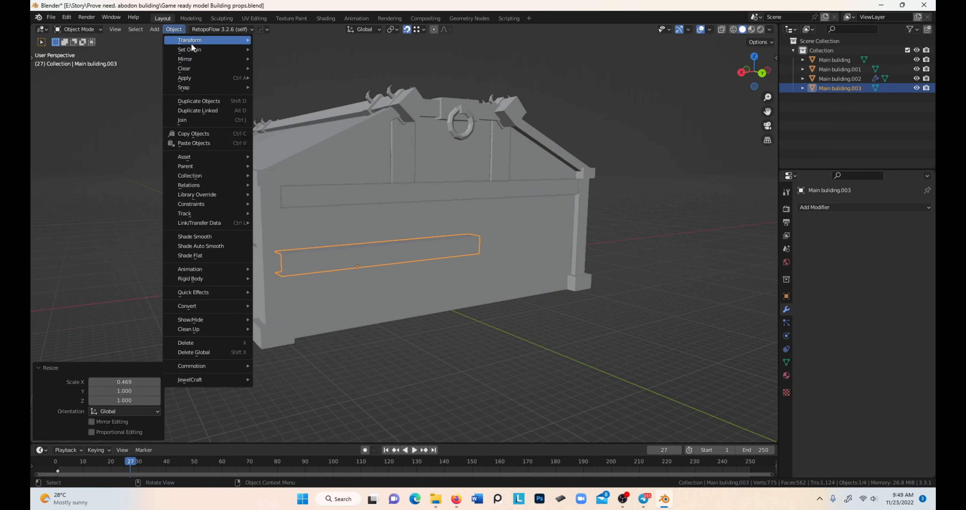
pyautogui.moveTo(192, 46)
pyautogui.click(323, 49)
# - Move the rail along Y to the gable wall and raise it about 5.79 m along Z
pyautogui.moveTo(403, 213); pyautogui.dragTo(457, 263, button='middle')
pyautogui.press('g')
pyautogui.press('y')
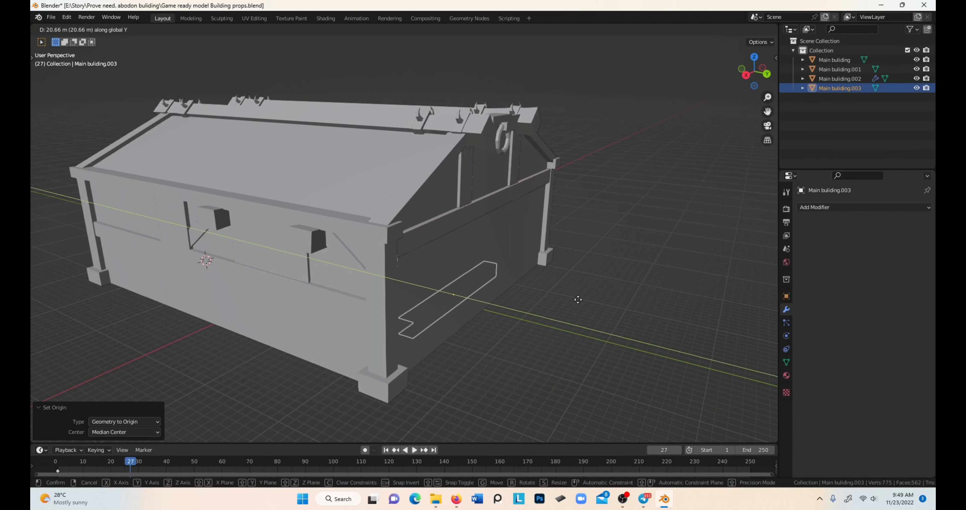
pyautogui.click(594, 313)
pyautogui.moveTo(595, 312); pyautogui.dragTo(586, 279, button='middle')
pyautogui.press('g')
pyautogui.press('z')
pyautogui.click(594, 233)
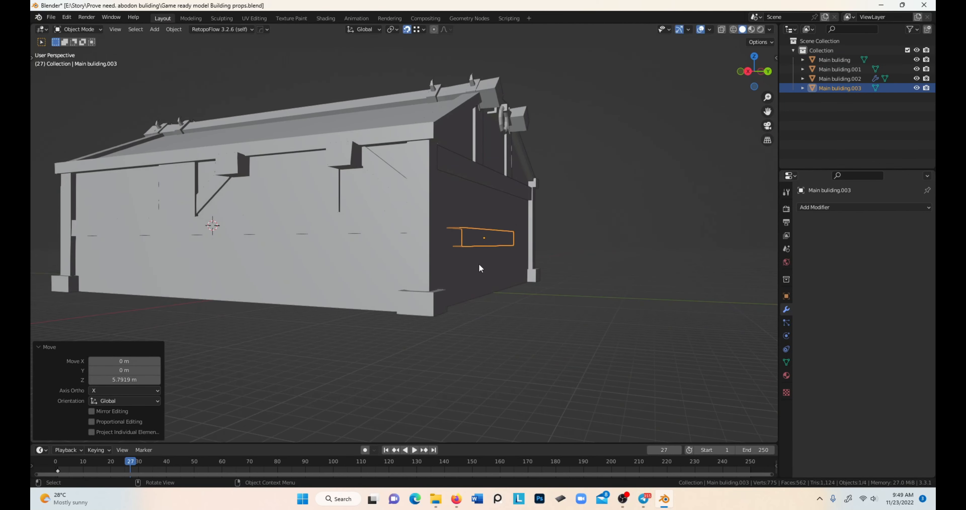
# - Adjust the gable-wall rail's height along Z, checking in X-ray, finishing with a downward move of about 3.44 m
pyautogui.moveTo(474, 265); pyautogui.dragTo(496, 272, button='middle')
pyautogui.press('g')
pyautogui.press('z')
pyautogui.click(554, 273)
pyautogui.hotkey('alt', 'z')
pyautogui.moveTo(554, 273); pyautogui.dragTo(507, 254, button='middle')
pyautogui.press('g')
pyautogui.press('z')
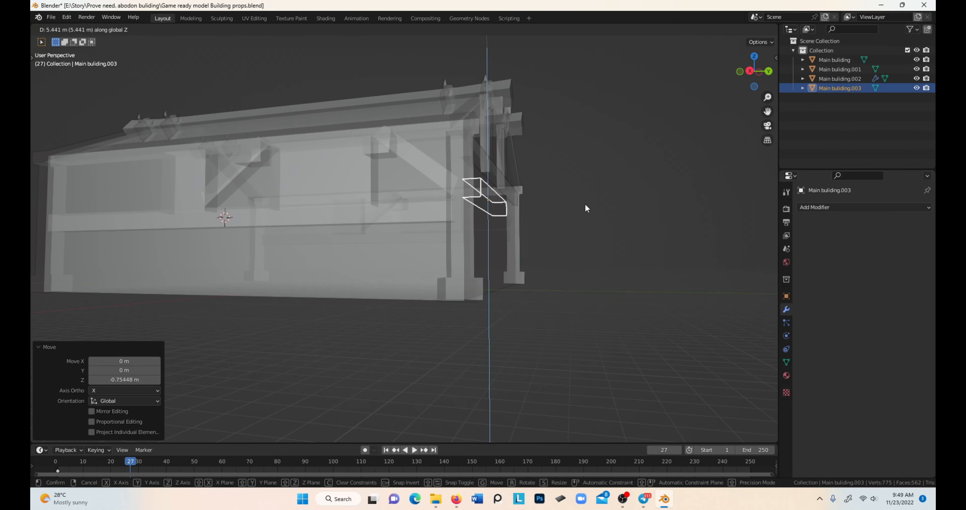
pyautogui.click(585, 203)
pyautogui.press('g')
pyautogui.press('z')
pyautogui.click(455, 221)
pyautogui.moveTo(455, 222); pyautogui.dragTo(529, 297, button='middle')
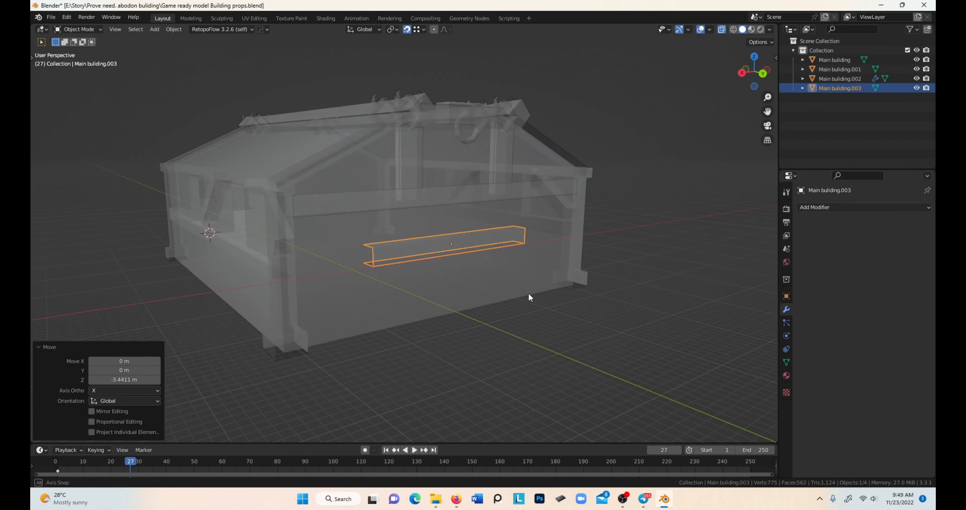
# - Slide the rail along X to the gable wall's corner post and check its fit in X-ray view
pyautogui.press('g')
pyautogui.press('x')
pyautogui.click(465, 334)
pyautogui.hotkey('alt', 'z')
pyautogui.moveTo(465, 336); pyautogui.dragTo(525, 313, button='middle')
pyautogui.click(600, 323)
pyautogui.hotkey('alt', 'z')
pyautogui.click(386, 244)
pyautogui.click(364, 226)
pyautogui.moveTo(365, 226); pyautogui.dragTo(419, 287, button='middle')
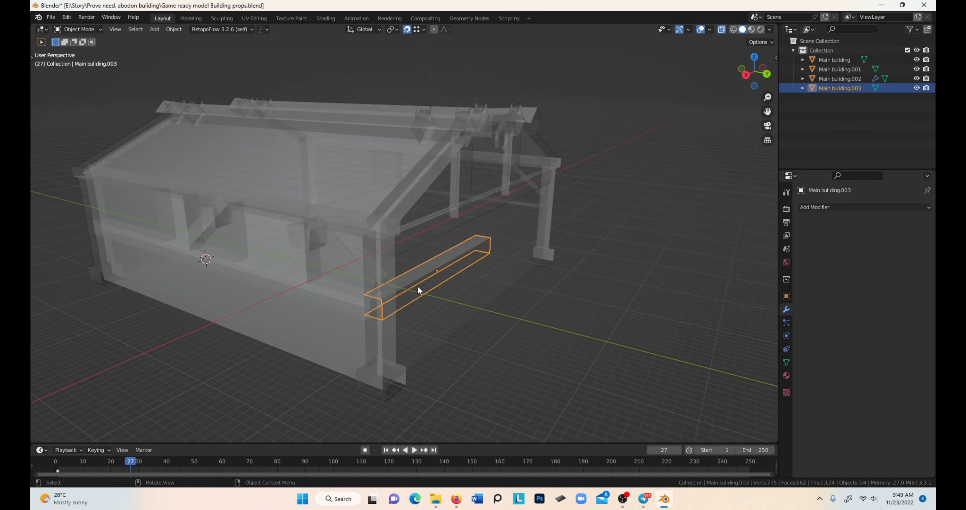
# - Move the rail about 0.83 m along Y so it protrudes from the gable wall
pyautogui.hotkey('alt', 'z')
pyautogui.scroll(2, 503, 322)
pyautogui.press('g')
pyautogui.press('y')
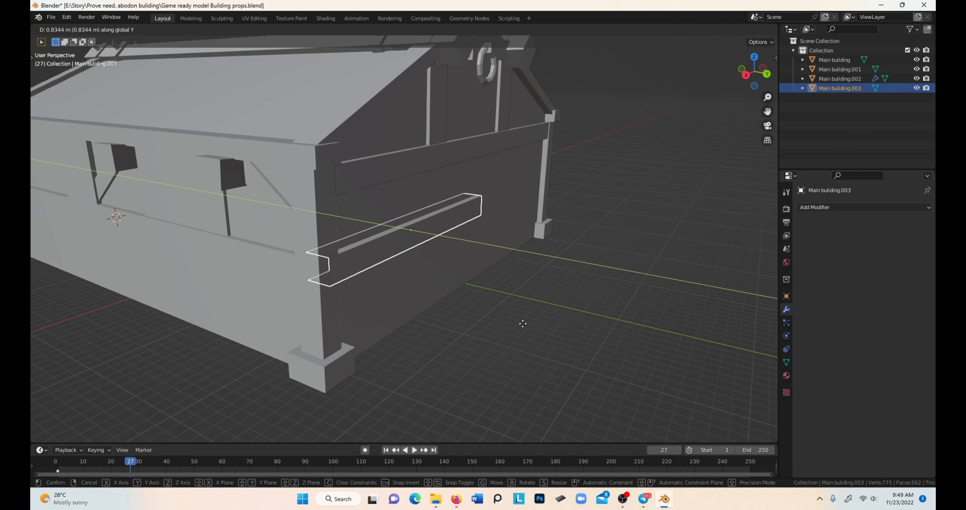
pyautogui.click(522, 324)
pyautogui.click(546, 325)
# - Fine-tune the rail's depth along Y against the corner post
pyautogui.moveTo(546, 325); pyautogui.dragTo(465, 323, button='middle')
pyautogui.keyDown('shift'); pyautogui.moveTo(304, 262); pyautogui.dragTo(410, 262, button='middle'); pyautogui.keyUp('shift')
pyautogui.scroll(3, 442, 272)
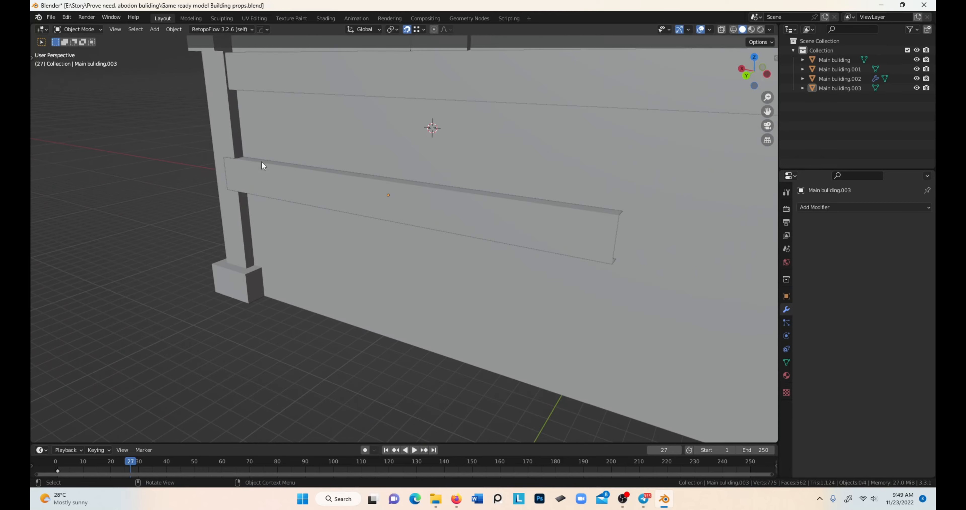
pyautogui.click(261, 162)
pyautogui.moveTo(261, 162); pyautogui.dragTo(217, 162, button='middle')
pyautogui.press('g')
pyautogui.press('y')
pyautogui.click(177, 184)
pyautogui.click(178, 186)
# - Lengthen the rail by a scale of about 1.108 along X and shift it along X against the corner post
pyautogui.scroll(-2, 300, 202)
pyautogui.moveTo(337, 206); pyautogui.dragTo(280, 207, button='middle')
pyautogui.click(280, 207)
pyautogui.moveTo(379, 237); pyautogui.dragTo(398, 239, button='middle')
pyautogui.scroll(-1, 395, 244)
pyautogui.press('s')
pyautogui.press('x')
pyautogui.click(363, 317)
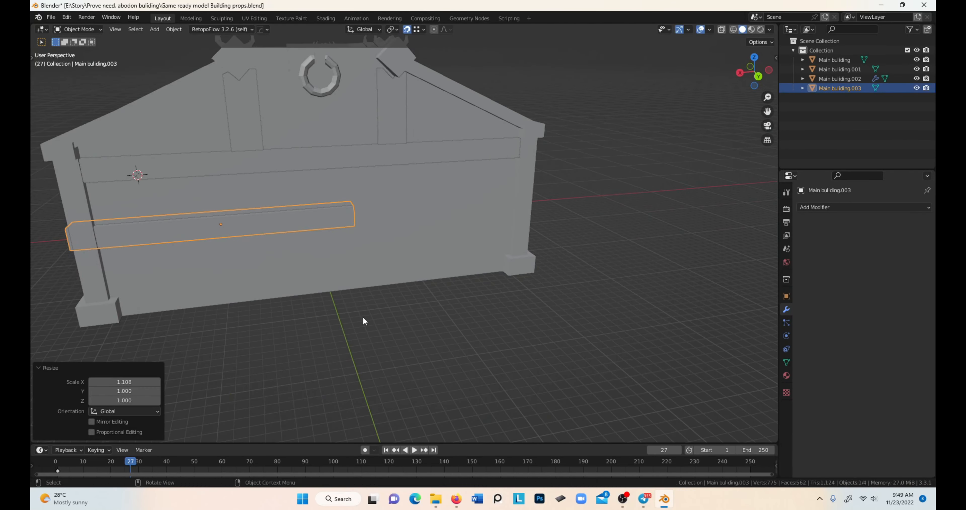
pyautogui.press('g')
pyautogui.press('x')
pyautogui.click(575, 248)
pyautogui.click(578, 240)
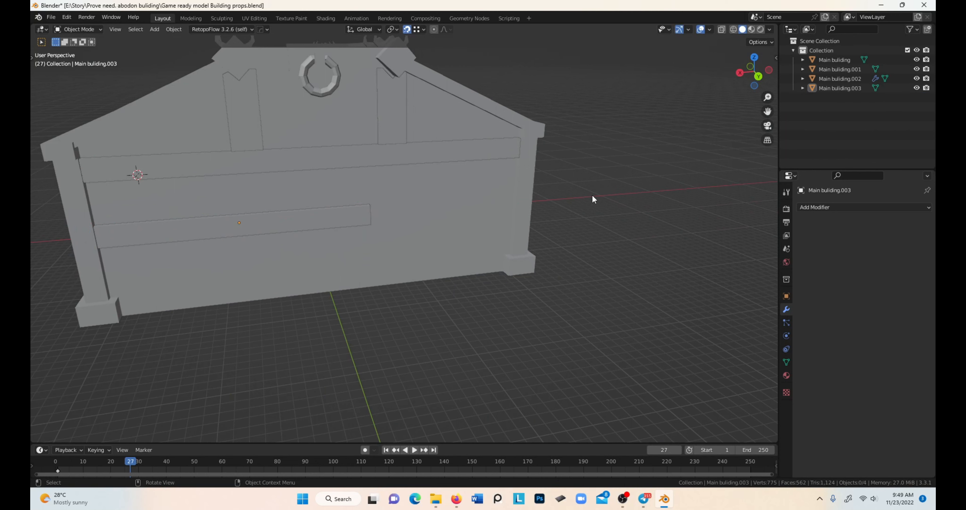
# - Align the horizontal gable-wall rail's geometry with its origin using Set Origin
pyautogui.scroll(-1, 319, 225)
pyautogui.click(175, 29)
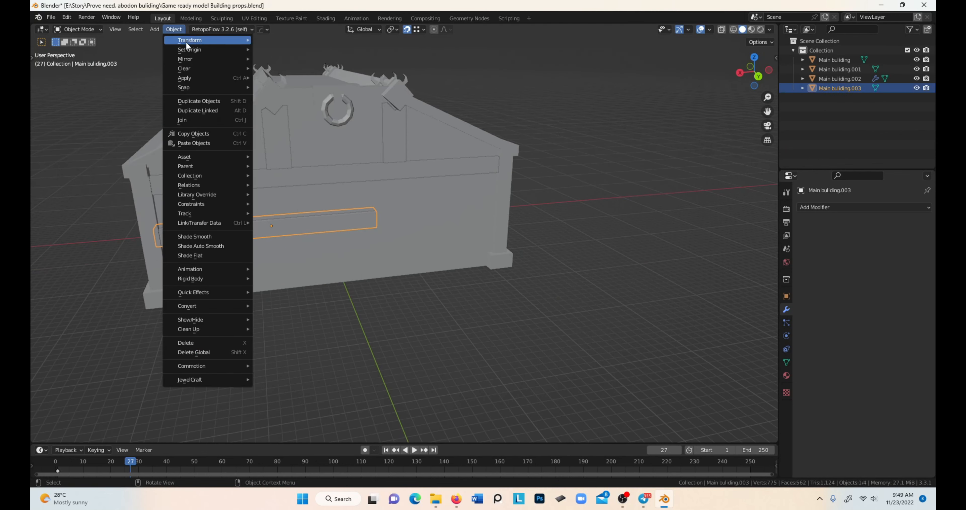
pyautogui.moveTo(190, 48)
pyautogui.click(281, 49)
# - Duplicate the horizontal rail in place and rotate the copy 90° about Y to form an upright post
pyautogui.hotkey('shift', 'd')
pyautogui.rightClick(458, 278)
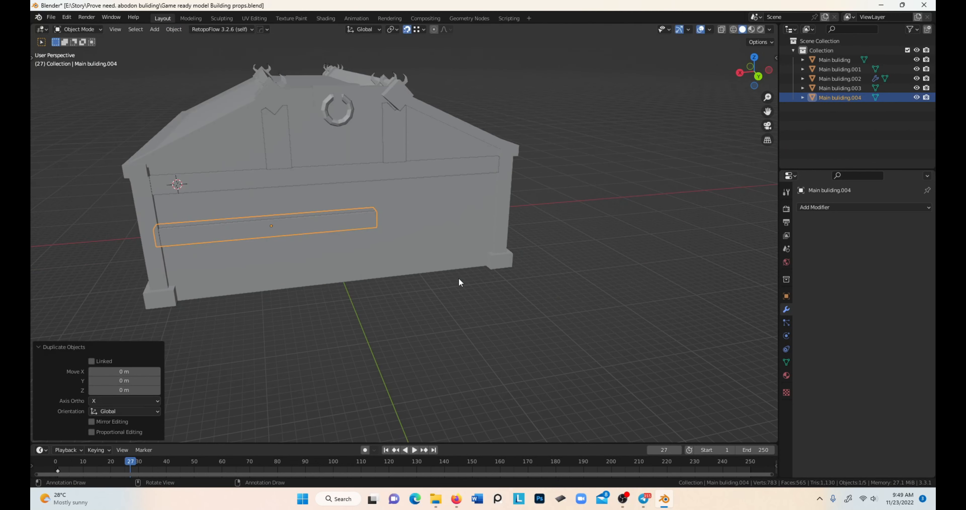
pyautogui.press('r')
pyautogui.press('y')
pyautogui.click(459, 279)
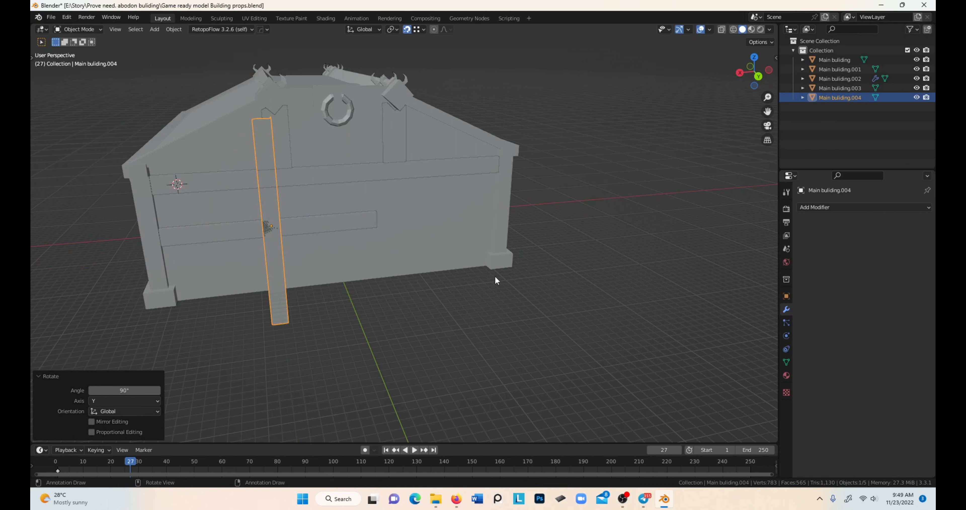
# - Shorten the upright post along Z, finishing with a scale of about 0.855, and move it along X to the rail's free end
pyautogui.press('s')
pyautogui.press('z')
pyautogui.click(403, 259)
pyautogui.press('s')
pyautogui.press('z')
pyautogui.click(383, 261)
pyautogui.press('g')
pyautogui.press('x')
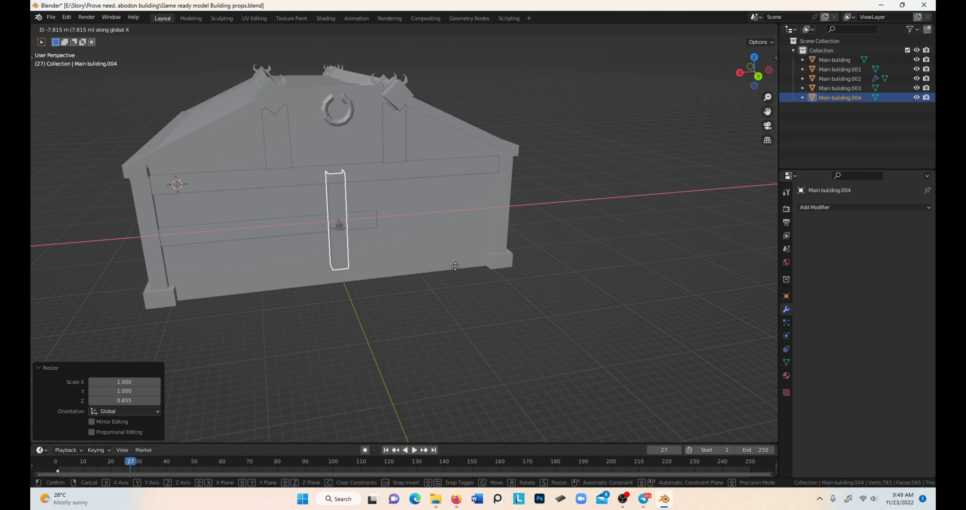
pyautogui.click(503, 398)
# - Move the post outward about 0.55 m along Y and lower it about 2.2 m along Z
pyautogui.scroll(2, 488, 382)
pyautogui.keyDown('shift'); pyautogui.moveTo(446, 325); pyautogui.dragTo(497, 303, button='middle'); pyautogui.keyUp('shift')
pyautogui.press('g')
pyautogui.press('y')
pyautogui.click(502, 307)
pyautogui.press('g')
pyautogui.press('z')
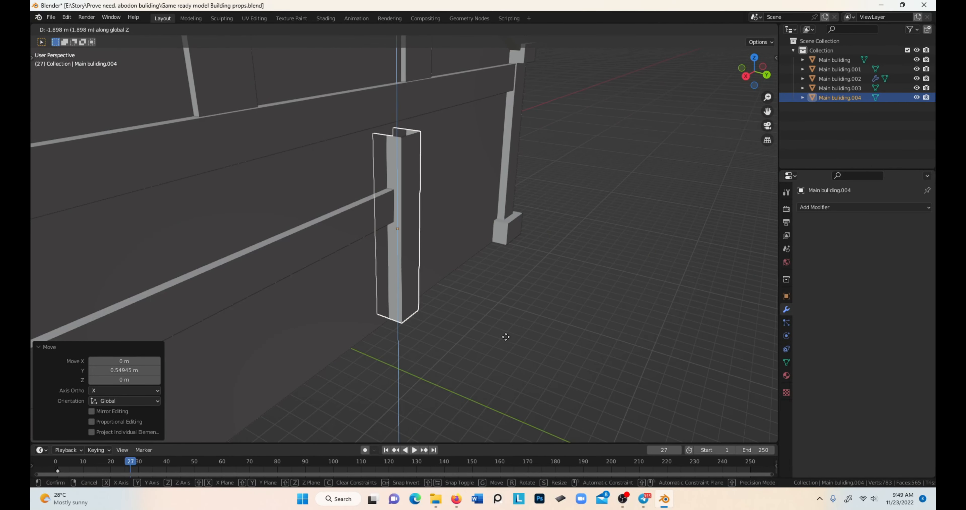
pyautogui.click(502, 345)
# - Fine-tune the post's height along Z so its base sits at the bottom of the wall
pyautogui.moveTo(502, 346); pyautogui.dragTo(479, 304, button='middle')
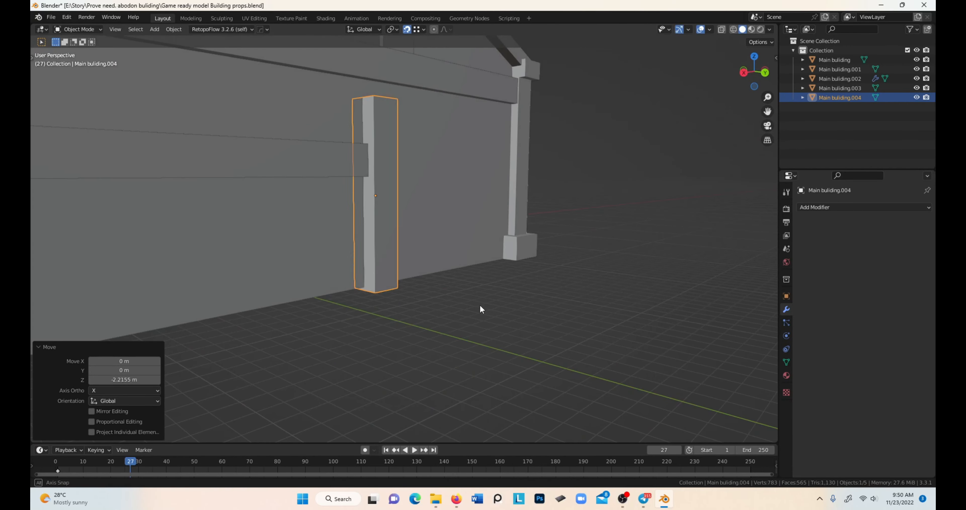
pyautogui.press('g')
pyautogui.press('z')
pyautogui.click(499, 305)
pyautogui.press('g')
pyautogui.press('z')
pyautogui.click(497, 314)
# - Narrow the upright post to a scale of about 0.668 along X
pyautogui.keyDown('shift'); pyautogui.moveTo(473, 247); pyautogui.dragTo(455, 289, button='middle'); pyautogui.keyUp('shift')
pyautogui.press('s')
pyautogui.press('x')
pyautogui.click(412, 275)
pyautogui.scroll(-4, 417, 272)
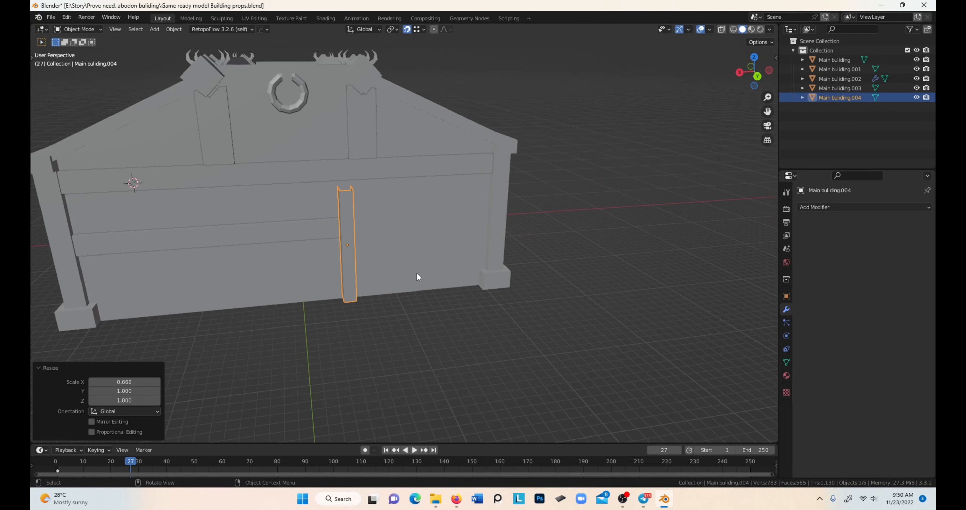
# - Raise the upper horizontal beam on the gable wall about 1.36 m along Z and deselect everything
pyautogui.moveTo(307, 296); pyautogui.dragTo(344, 253, button='middle')
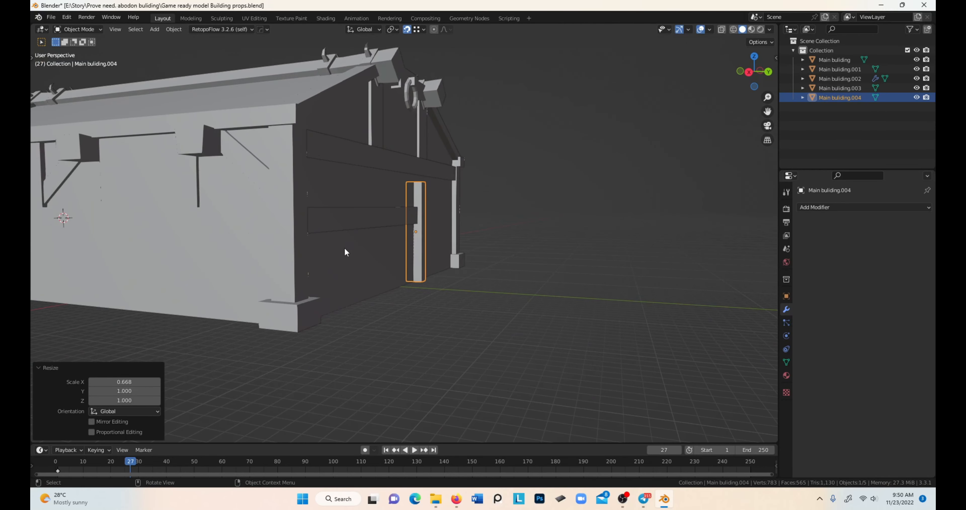
pyautogui.click(352, 158)
pyautogui.press('g')
pyautogui.press('z')
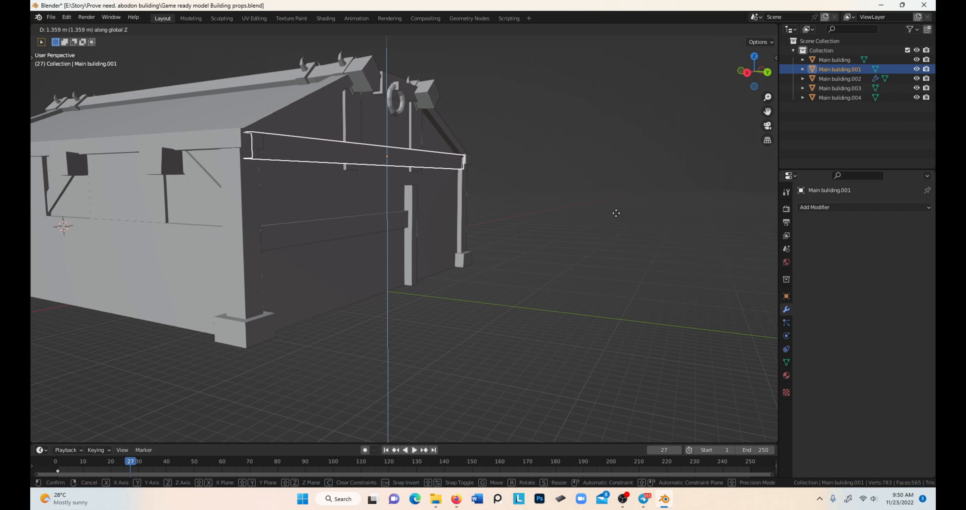
pyautogui.click(616, 213)
pyautogui.moveTo(431, 219); pyautogui.dragTo(390, 224, button='middle')
pyautogui.hotkey('alt', 'a')
# - Reselect the upper gable beam and nudge it slightly higher along Z, by about 0.1 m
pyautogui.moveTo(262, 177); pyautogui.dragTo(290, 160, button='middle')
pyautogui.click(291, 160)
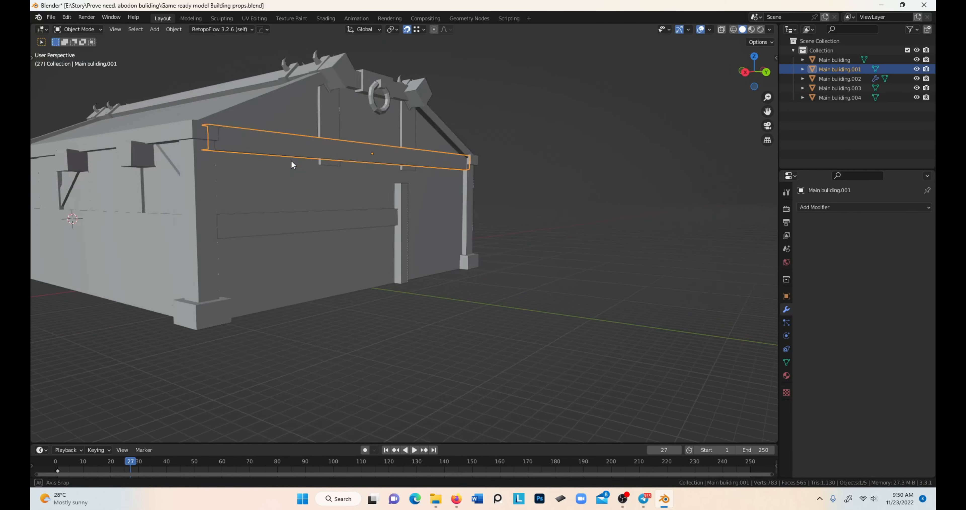
pyautogui.press('g')
pyautogui.press('z')
pyautogui.rightClick(231, 144)
pyautogui.press('g')
pyautogui.press('z')
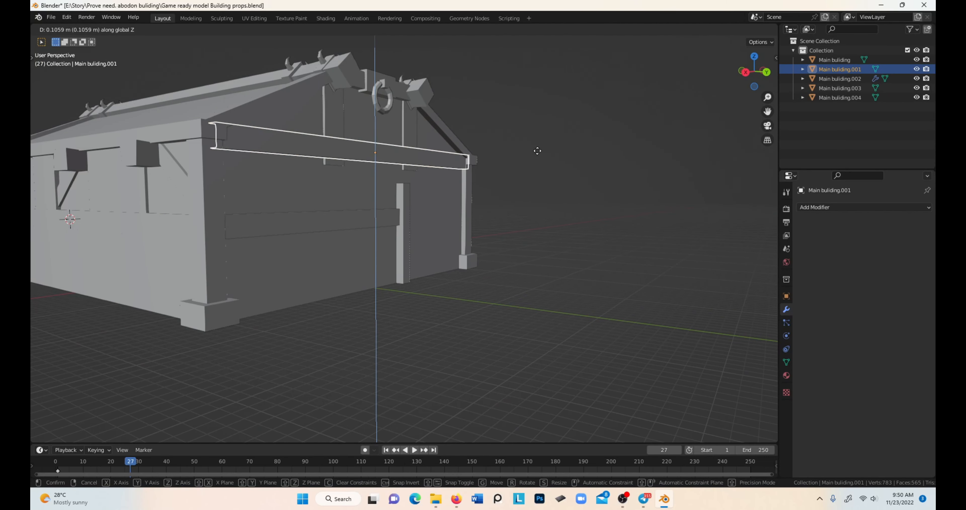
pyautogui.click(543, 152)
# - Raise the bottom edges of the mirrored gable posts about 0.35 m along Z to fit behind the upper beam
pyautogui.click(543, 152)
pyautogui.click(336, 133)
pyautogui.press('Tab')
pyautogui.hotkey('alt', 'z')
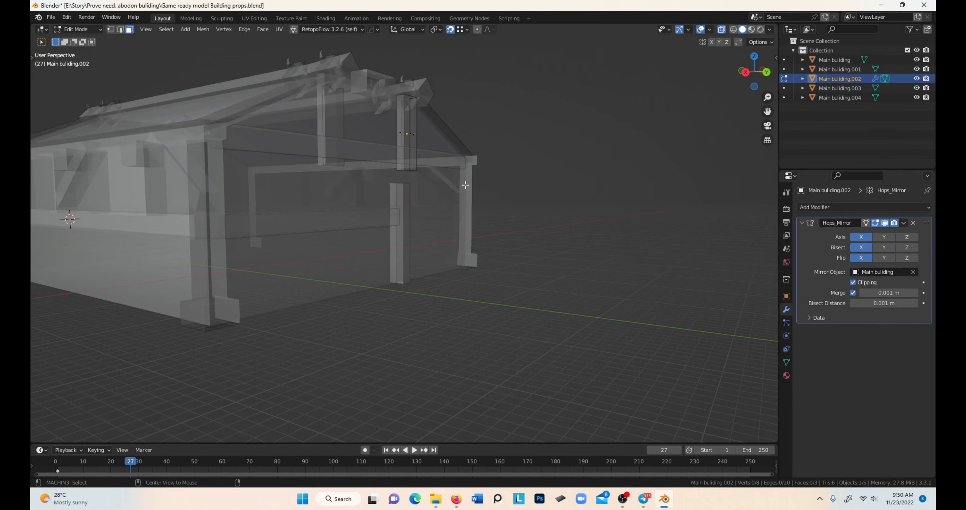
pyautogui.hotkey('alt', 'z')
pyautogui.press('2')
pyautogui.hotkey('alt', 'z')
pyautogui.hotkey('alt', 'z')
pyautogui.press('Tab')
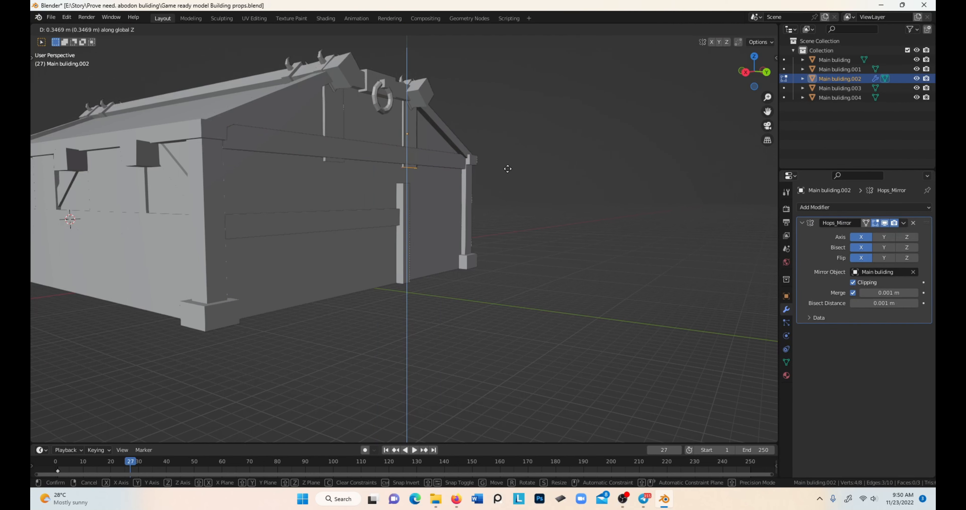
# - Raise the top edges of the lower upright post along Z to meet the upper horizontal beam
pyautogui.click(398, 192)
pyautogui.moveTo(399, 192); pyautogui.dragTo(392, 193, button='middle')
pyautogui.keyDown('shift'); pyautogui.moveTo(267, 226); pyautogui.dragTo(324, 224, button='middle'); pyautogui.keyUp('shift')
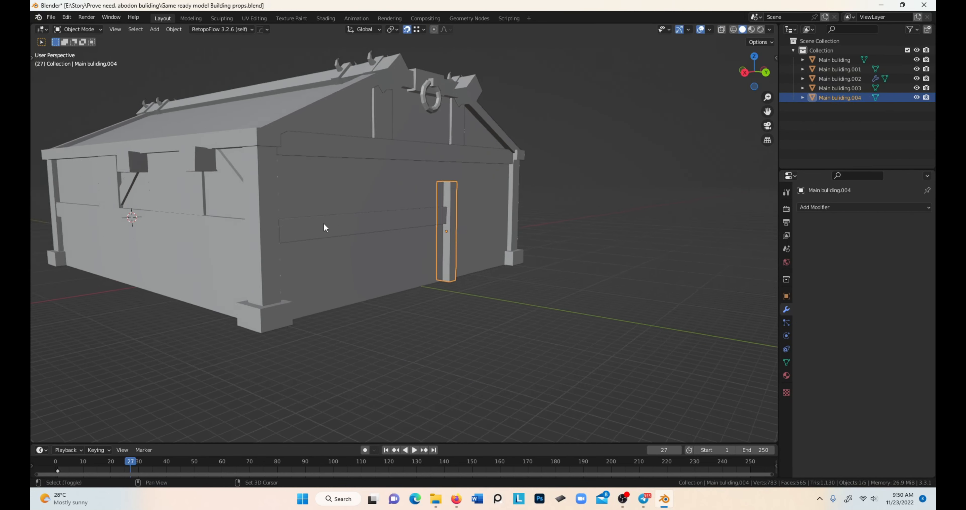
pyautogui.moveTo(393, 239)
pyautogui.mouseDown(button='middle')
pyautogui.moveTo(358, 244)
pyautogui.moveTo(386, 225)
pyautogui.mouseUp(button='middle')
pyautogui.press('Tab')
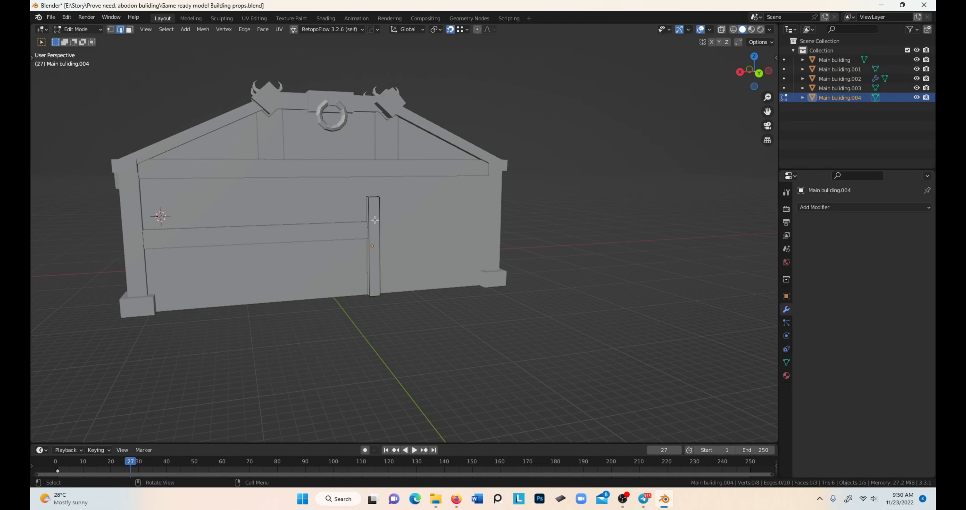
pyautogui.keyDown('alt'); pyautogui.click(360, 201); pyautogui.keyUp('alt')
pyautogui.press('g')
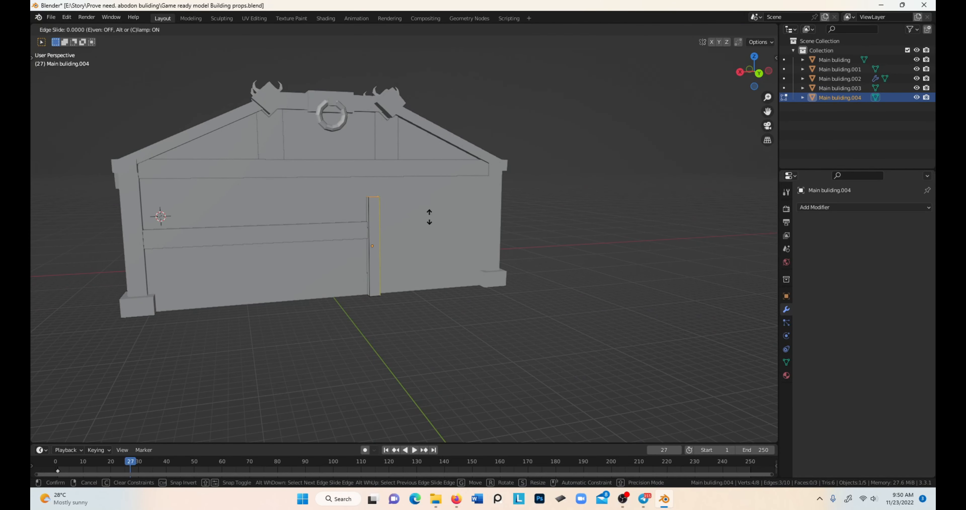
pyautogui.rightClick(430, 217)
pyautogui.press('g')
pyautogui.press('z')
pyautogui.click(428, 203)
# - Duplicate the lower upright post and move the copy about -11.28 m along X toward the opposite corner post
pyautogui.press('Tab')
pyautogui.hotkey('shift', 'd')
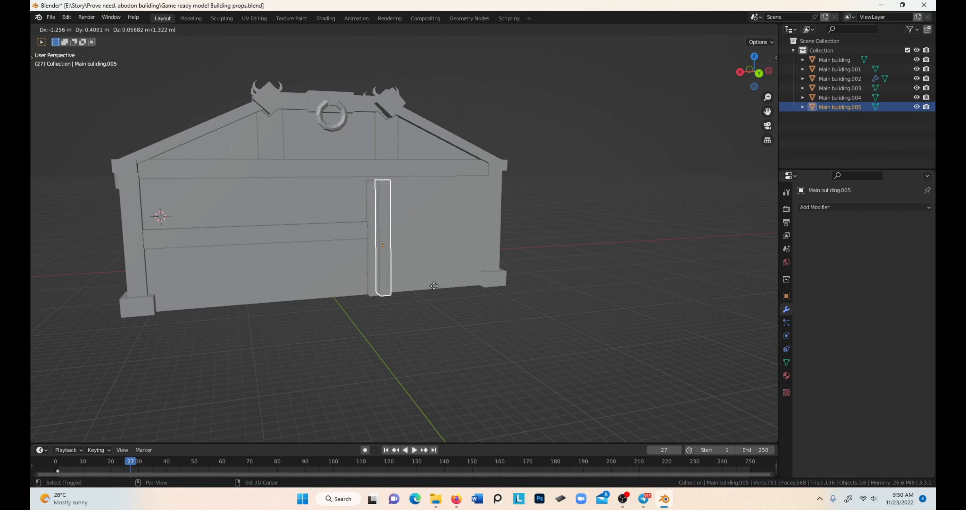
pyautogui.press('x')
pyautogui.click(498, 343)
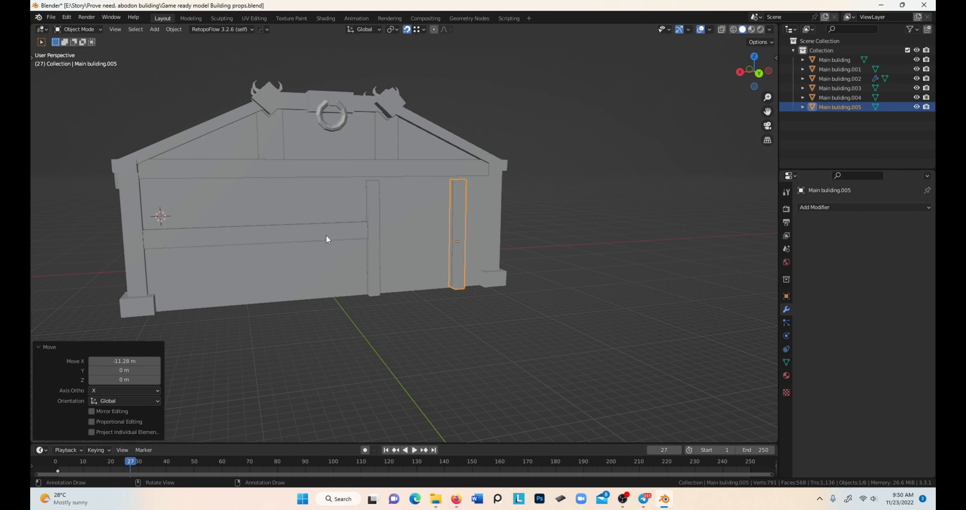
# - Duplicate the gable wall's lower horizontal rail and move the copy about -26.95 m along X toward the far corner post
pyautogui.click(326, 235)
pyautogui.moveTo(326, 235); pyautogui.dragTo(369, 264, button='middle')
pyautogui.hotkey('shift', 'd')
pyautogui.rightClick(331, 275)
pyautogui.press('g')
pyautogui.press('y')
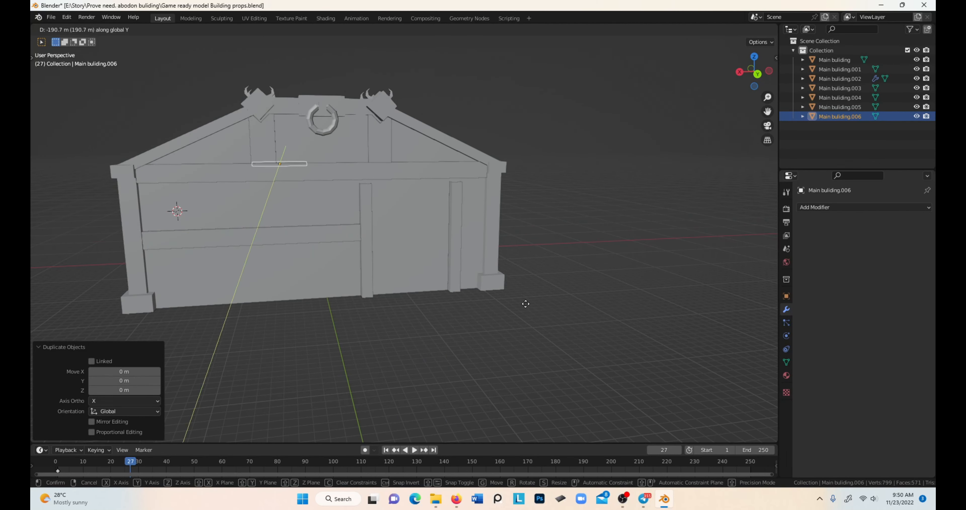
pyautogui.click(525, 347)
# - Scale the copied rail down along X so it becomes a short piece beside the far corner post
pyautogui.press('s')
pyautogui.press('y')
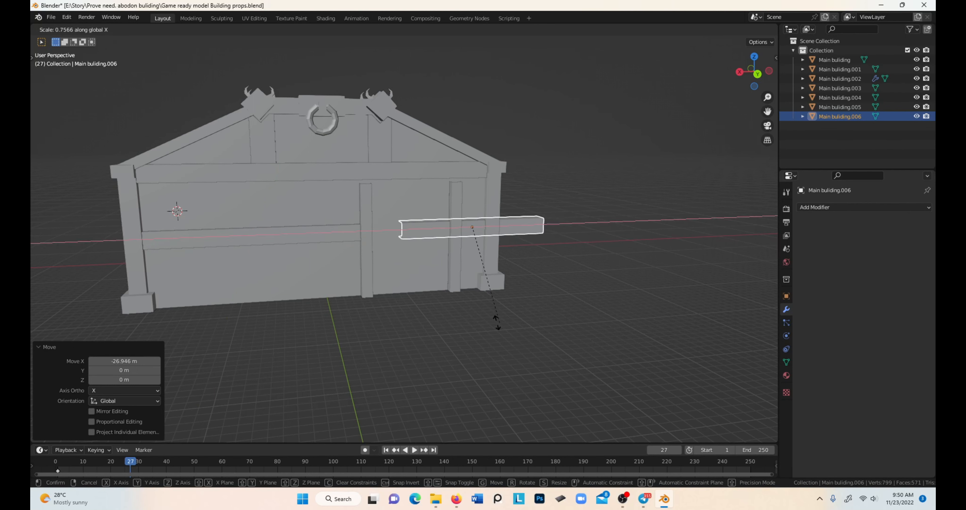
pyautogui.click(474, 250)
# - Move the outer upright post along X, closer to the middle upright post
pyautogui.click(557, 244)
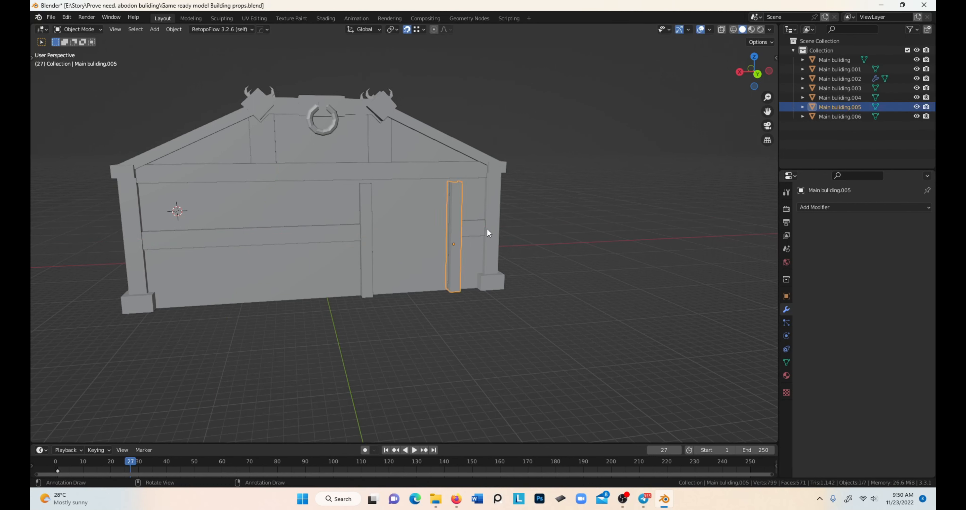
pyautogui.press('g')
pyautogui.press('x')
pyautogui.click(547, 250)
# - Rescale the short rail to fit the gap between the moved post and the corner post
pyautogui.click(472, 226)
pyautogui.press('s')
pyautogui.press('y')
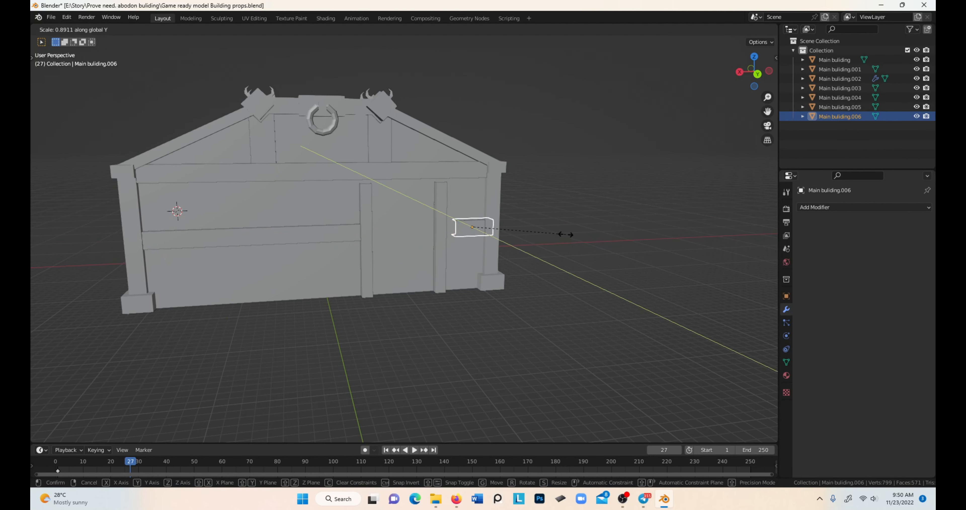
pyautogui.click(582, 247)
pyautogui.moveTo(588, 258); pyautogui.dragTo(477, 186, button='middle')
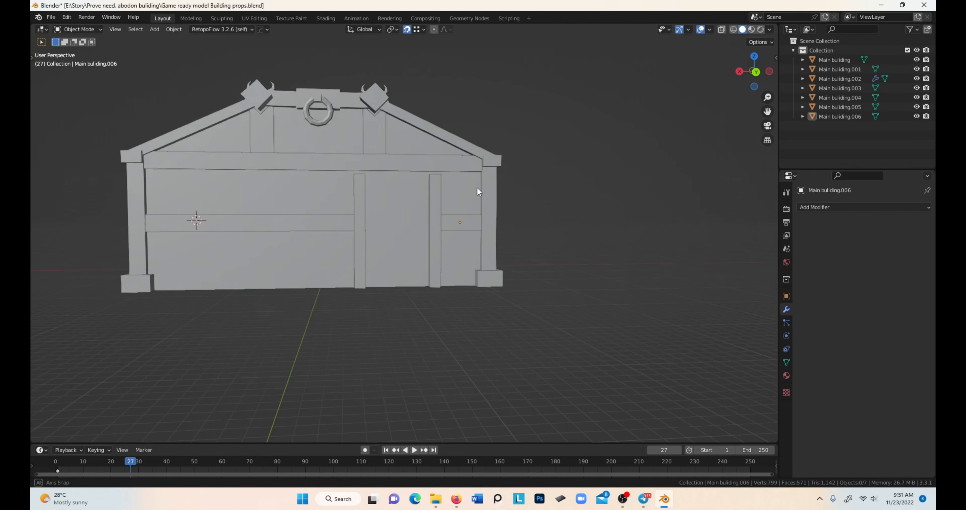
# - Duplicate the short rail, shift the copy along X between the two upright posts, and raise it about 5.26 m along Z
pyautogui.hotkey('shift', 'd')
pyautogui.press('Escape')
pyautogui.press('g')
pyautogui.press('x')
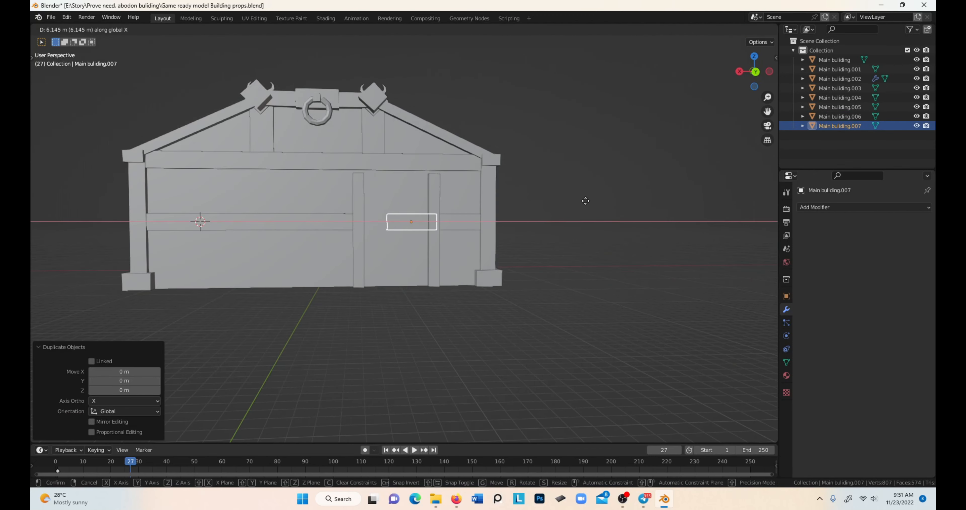
pyautogui.click(578, 205)
pyautogui.press('g')
pyautogui.press('x')
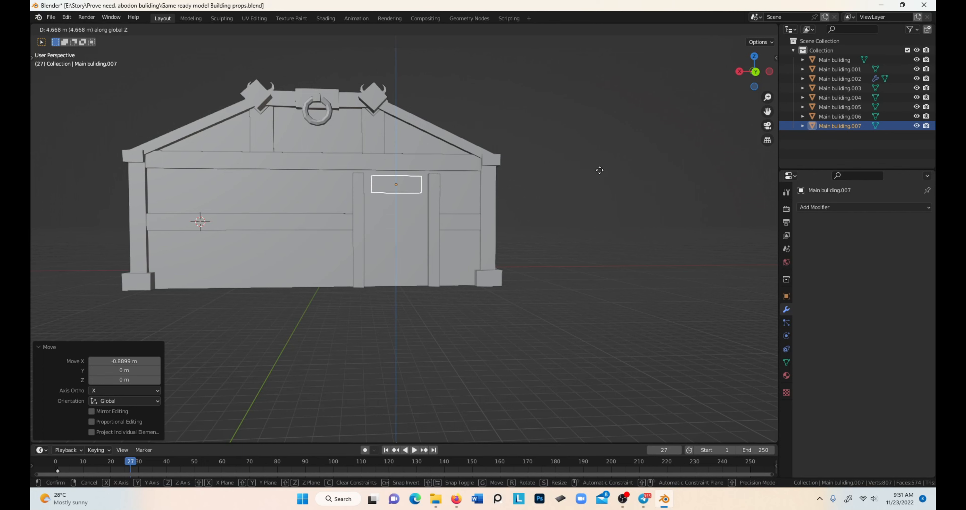
pyautogui.click(598, 166)
# - Scale the raised rail up along X so it spans both upright posts as a door lintel
pyautogui.scroll(3, 566, 170)
pyautogui.moveTo(566, 170); pyautogui.dragTo(582, 201, button='middle')
pyautogui.press('s')
pyautogui.press('x')
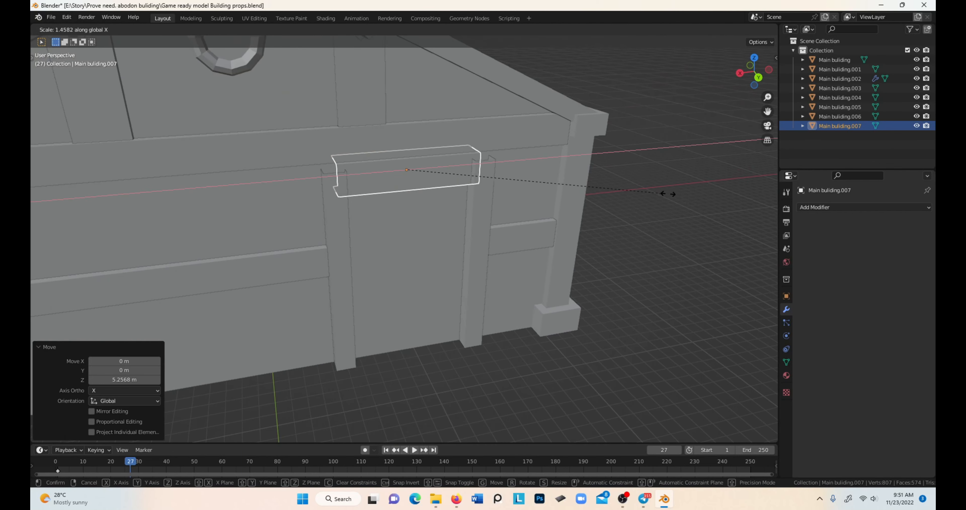
pyautogui.click(735, 199)
# - Move the door lintel along Y in front of the posts and scale its height to 0.808 along Z
pyautogui.moveTo(639, 213); pyautogui.dragTo(582, 209, button='middle')
pyautogui.press('g')
pyautogui.press('x')
pyautogui.press('y')
pyautogui.click(594, 220)
pyautogui.press('s')
pyautogui.press('z')
pyautogui.click(604, 182)
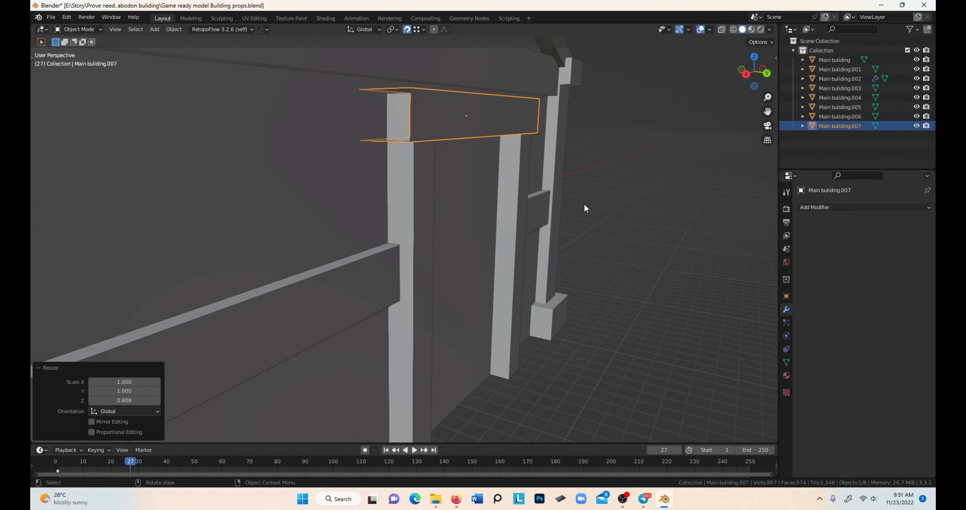
# - Fill the open ends of the door lintel with new faces and deselect it
pyautogui.press('Tab')
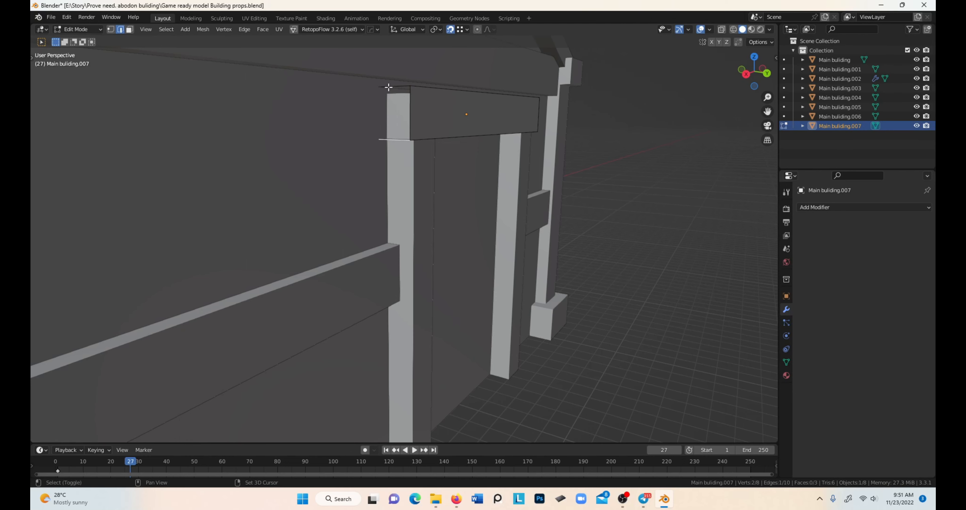
pyautogui.keyDown('shift'); pyautogui.click(388, 87); pyautogui.keyUp('shift')
pyautogui.press('f')
pyautogui.moveTo(388, 87); pyautogui.dragTo(333, 101, button='middle')
pyautogui.keyDown('shift'); pyautogui.click(335, 138); pyautogui.keyUp('shift')
pyautogui.press('f')
pyautogui.moveTo(336, 138); pyautogui.dragTo(386, 255, button='middle')
pyautogui.press('Tab')
pyautogui.scroll(-3, 399, 181)
pyautogui.hotkey('alt', 'a')
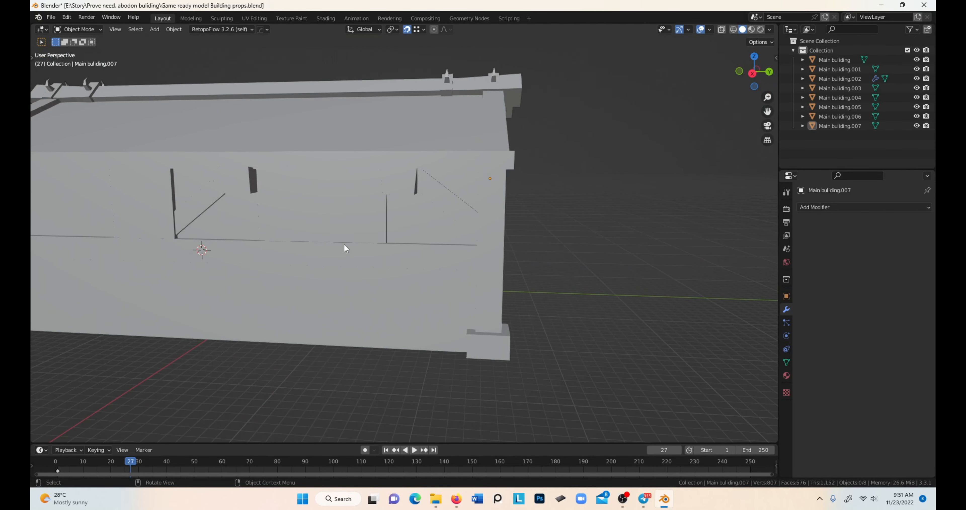
# - Duplicate the main building's side-wall panel between the eave blocks and move the copy about 16.41 m along Y
pyautogui.click(310, 218)
pyautogui.press('Tab')
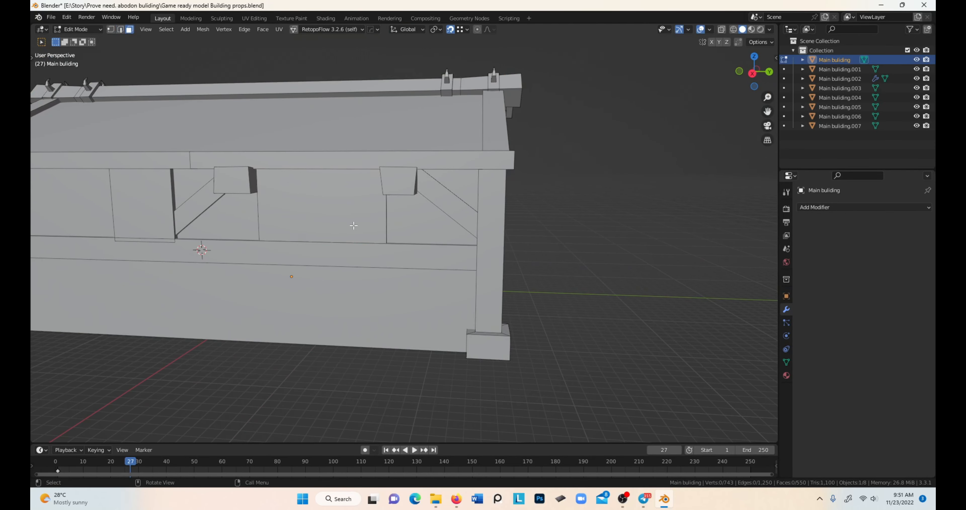
pyautogui.click(354, 225)
pyautogui.hotkey('ctrl', 'l')
pyautogui.moveTo(354, 226); pyautogui.dragTo(378, 231, button='middle')
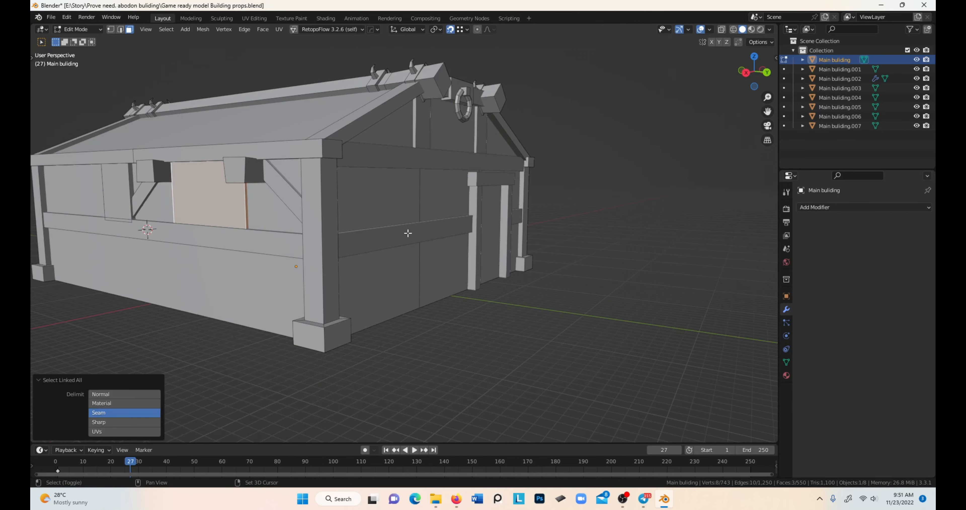
pyautogui.hotkey('shift', 'd')
pyautogui.rightClick(456, 321)
pyautogui.press('g')
pyautogui.press('x')
pyautogui.press('y')
pyautogui.click(589, 338)
# - Rotate the copied panel 90° about Z and place it on the gable wall, moving it about -8.4 m along X
pyautogui.write('rz')
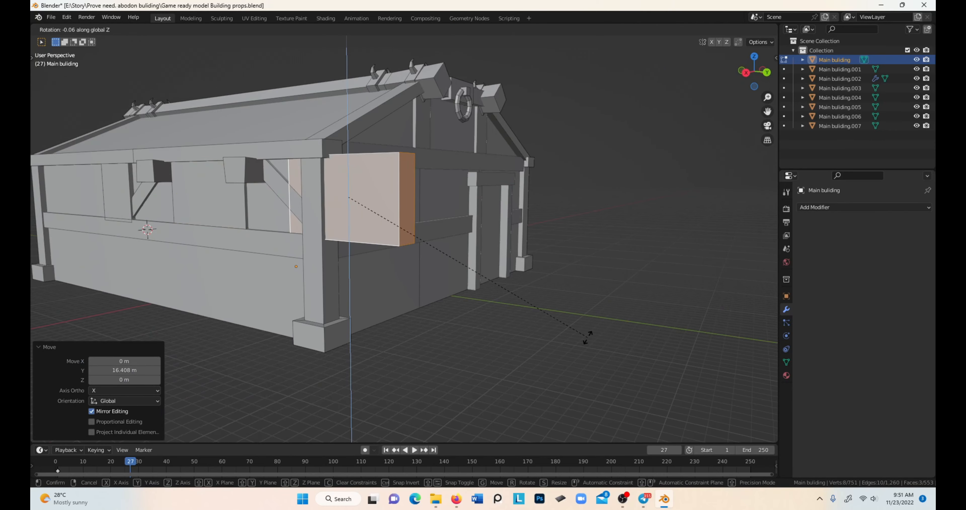
pyautogui.write('90')
pyautogui.press('Return')
pyautogui.press('g')
pyautogui.moveTo(587, 336); pyautogui.dragTo(549, 302, button='middle')
pyautogui.press('y')
pyautogui.click(575, 305)
pyautogui.press('g')
pyautogui.press('x')
pyautogui.click(631, 286)
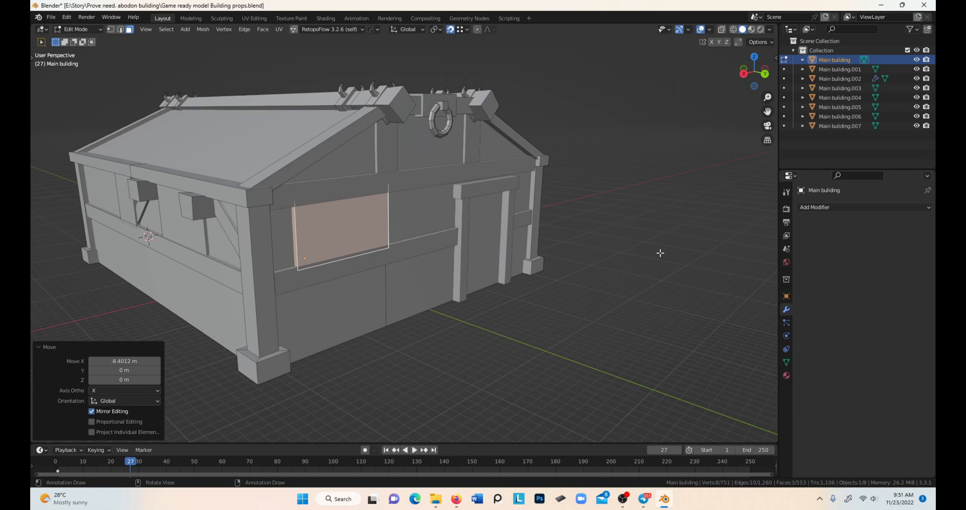
pyautogui.hotkey('alt', 'a')
# - Reselect the whole gable panel and move it about -4.73 m along X toward the door
pyautogui.moveTo(661, 253); pyautogui.dragTo(468, 285, button='middle')
pyautogui.press('a')
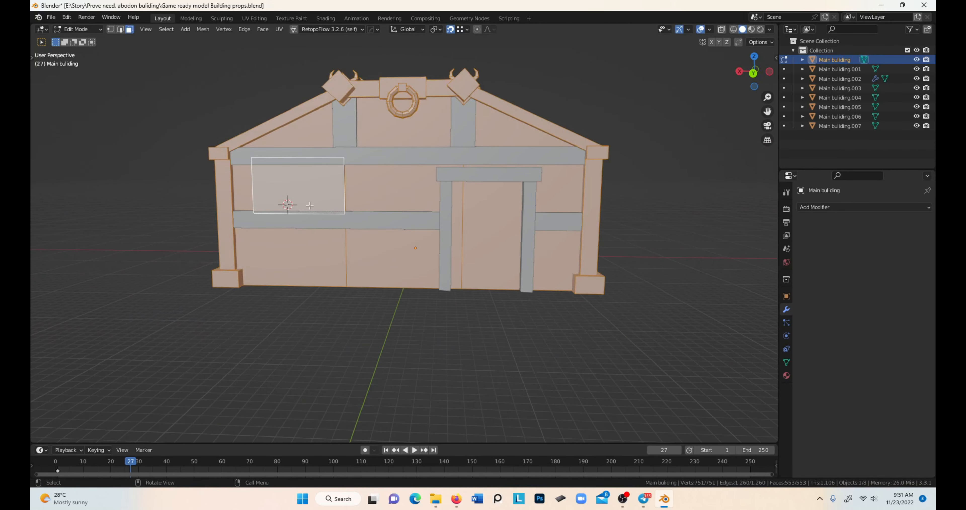
pyautogui.click(307, 198)
pyautogui.hotkey('ctrl', 'l')
pyautogui.press('g')
pyautogui.press('x')
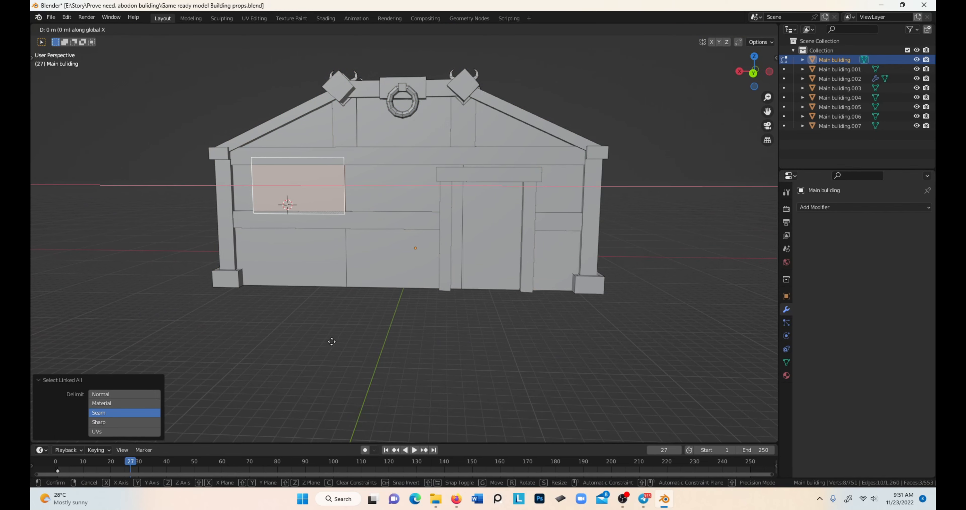
pyautogui.click(371, 347)
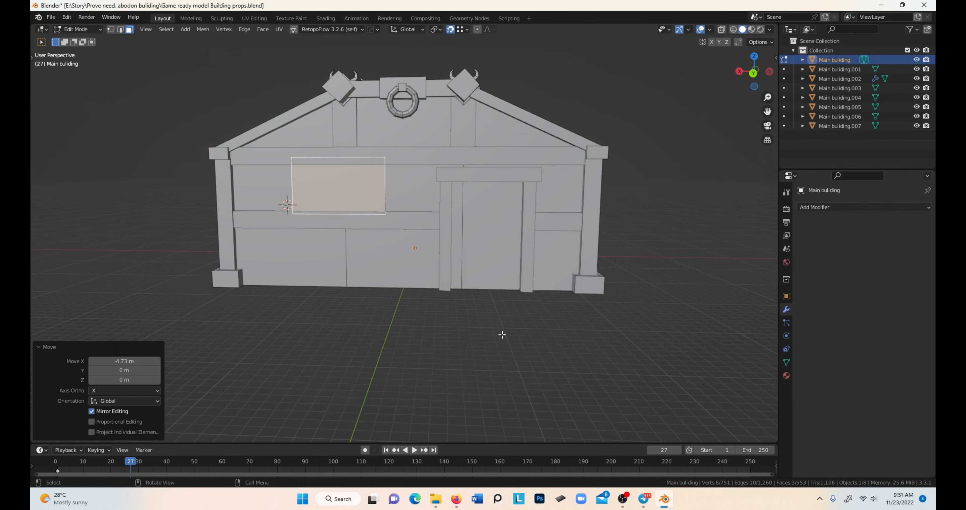
# - Select the gable panel's linked geometry again and push it along Y into the wall
pyautogui.press('Tab')
pyautogui.moveTo(503, 335); pyautogui.dragTo(627, 323, button='middle')
pyautogui.click(574, 318)
pyautogui.scroll(2, 601, 323)
pyautogui.click(479, 193)
pyautogui.press('Tab')
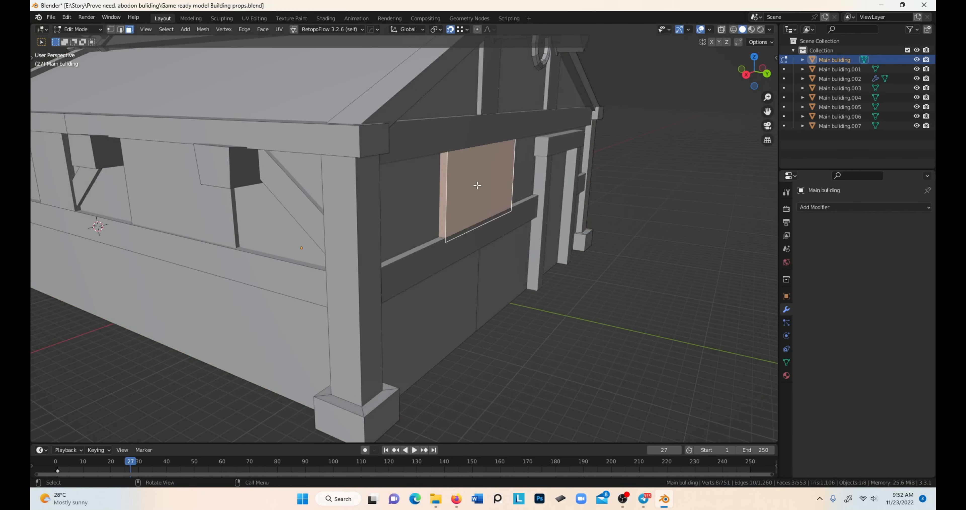
pyautogui.hotkey('ctrl', 'l')
pyautogui.press('g')
pyautogui.press('y')
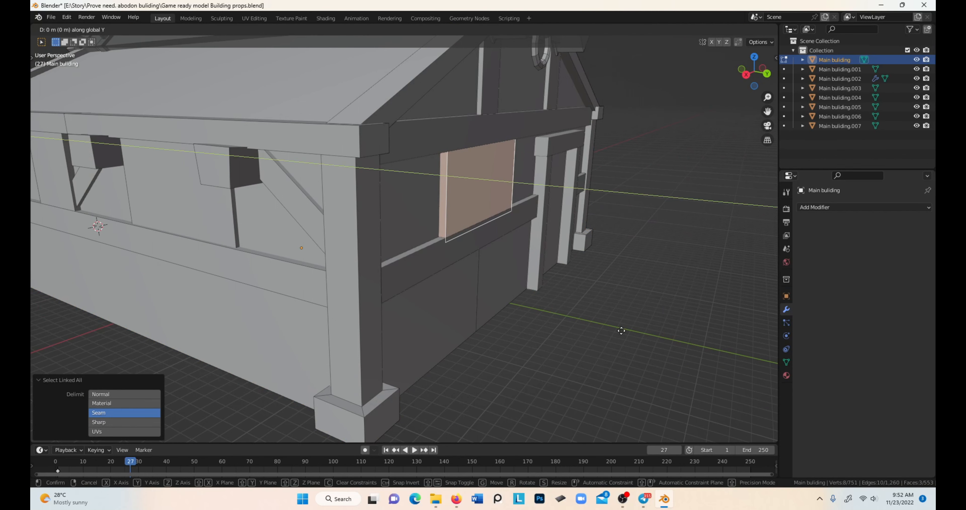
pyautogui.click(617, 330)
# - Adjust the gable panel's position along X on the upper wall and return to Object Mode
pyautogui.moveTo(617, 329); pyautogui.dragTo(610, 304, button='middle')
pyautogui.press('g')
pyautogui.press('x')
pyautogui.click(595, 333)
pyautogui.click(634, 317)
pyautogui.press('Tab')
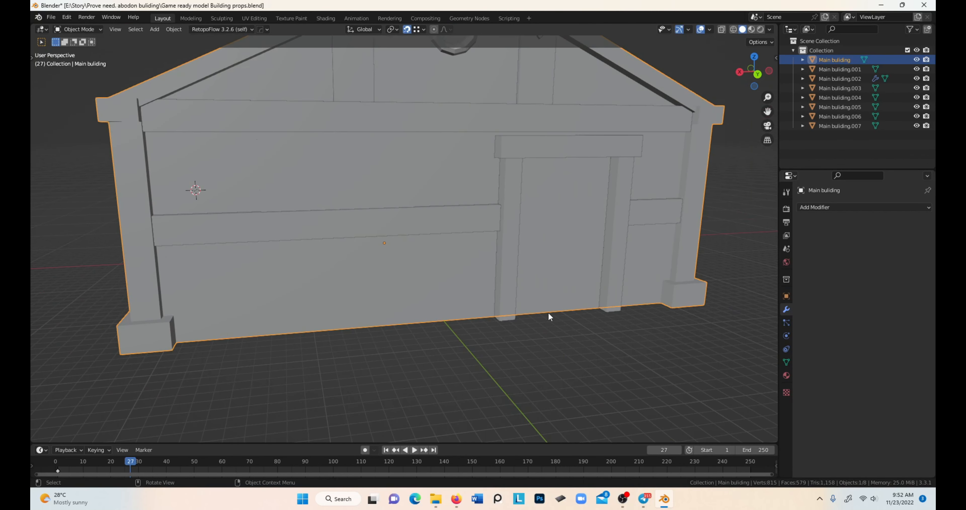
# - Duplicate the side wall's eave block nearest the gable and move the copy along Y to the corner post
pyautogui.moveTo(548, 311); pyautogui.dragTo(325, 186, button='middle')
pyautogui.press('Tab')
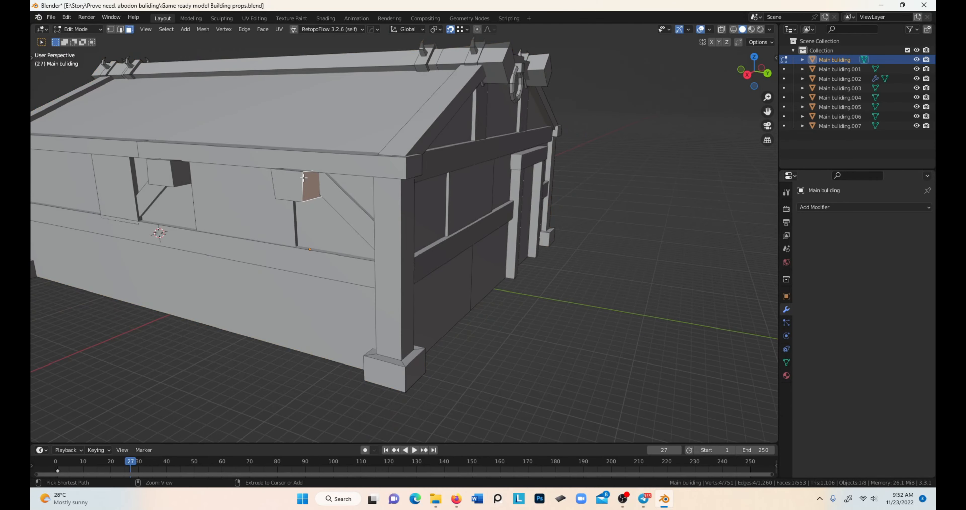
pyautogui.hotkey('ctrl', 'l')
pyautogui.rightClick(349, 193)
pyautogui.press('g')
pyautogui.press('y')
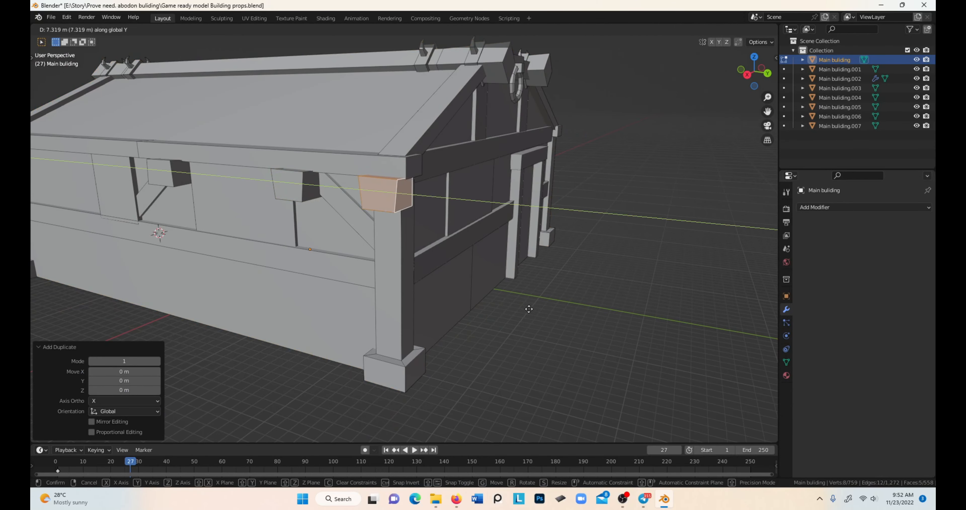
pyautogui.click(534, 311)
# - Rotate the copied block 90° about Z and move it about -4.16 m along X onto the gable side
pyautogui.press('r')
pyautogui.press('z')
pyautogui.click(534, 313)
pyautogui.moveTo(510, 291); pyautogui.dragTo(483, 293, button='middle')
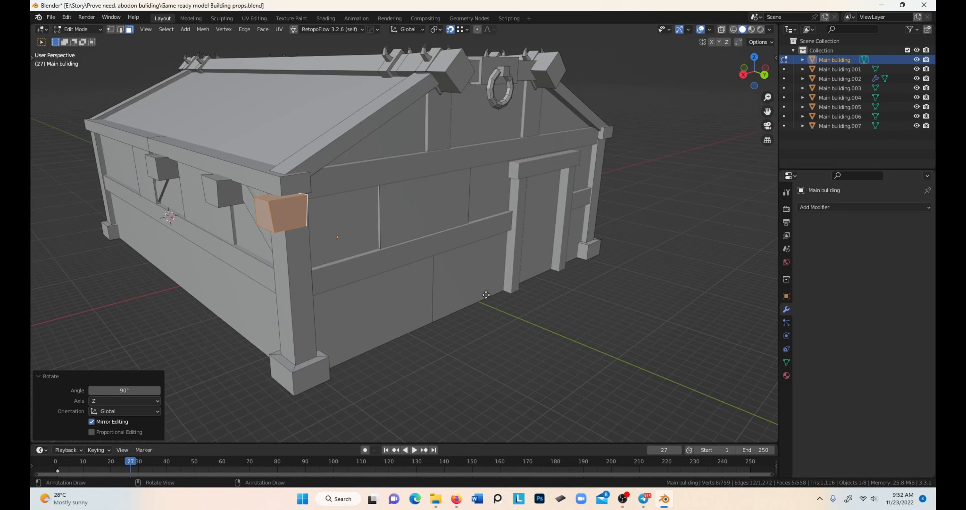
pyautogui.press('g')
pyautogui.press('x')
pyautogui.click(555, 379)
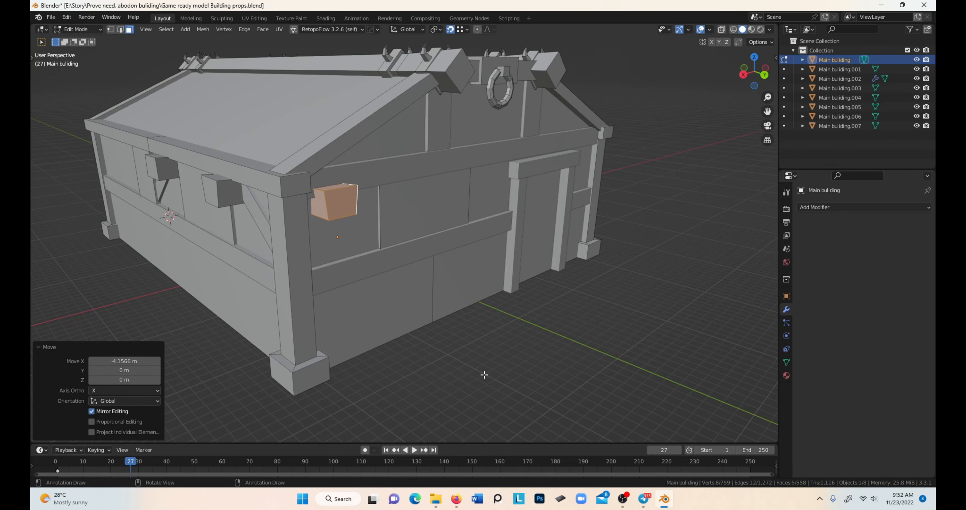
# - Reposition the block along X so it sits at the top of the near corner post
pyautogui.press('g')
pyautogui.press('x')
pyautogui.click(470, 376)
pyautogui.moveTo(477, 390); pyautogui.dragTo(478, 365, button='middle')
pyautogui.click(495, 385)
# - Duplicate the corner block and move the copy along X to the top of the opposite corner post
pyautogui.hotkey('ctrl', 'l')
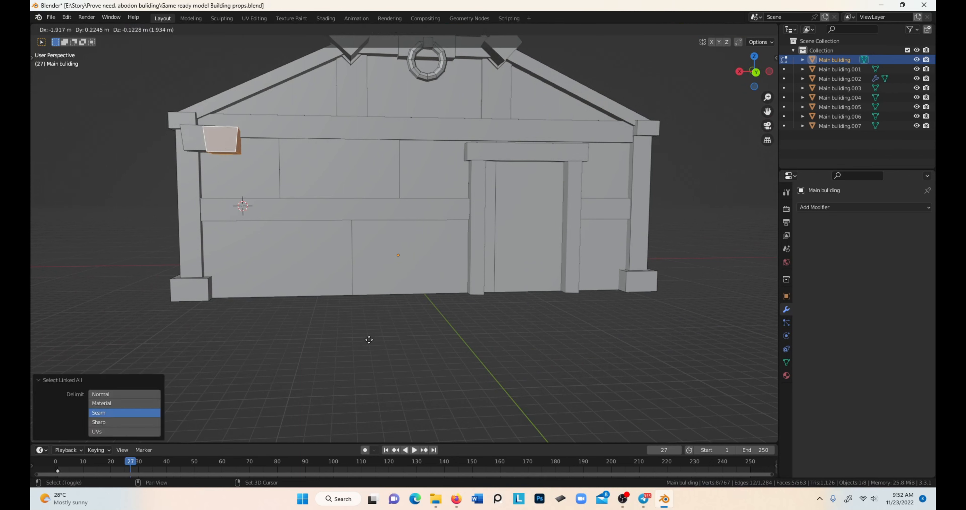
pyautogui.press('Escape')
pyautogui.hotkey('shift', 'd')
pyautogui.press('y')
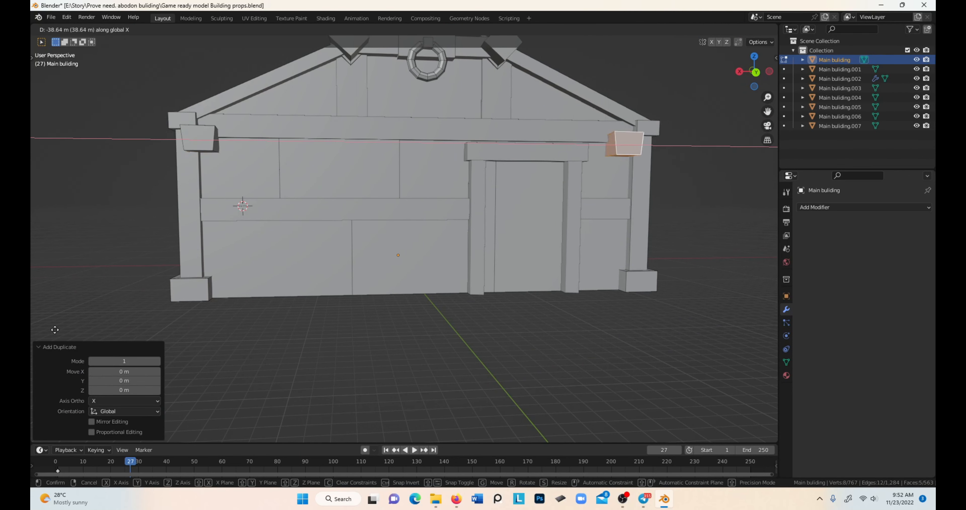
pyautogui.click(61, 328)
# - Move the front face of the far corner block outward about 1.1 m along Y
pyautogui.moveTo(662, 248); pyautogui.dragTo(699, 244, button='middle')
pyautogui.click(607, 153)
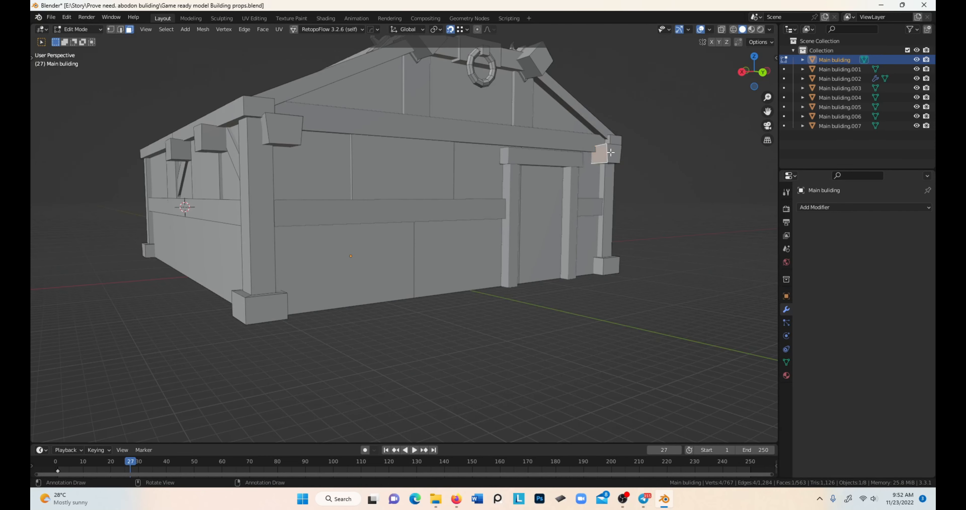
pyautogui.moveTo(608, 154); pyautogui.dragTo(645, 168, button='middle')
pyautogui.press('g')
pyautogui.press('x')
pyautogui.click(653, 176)
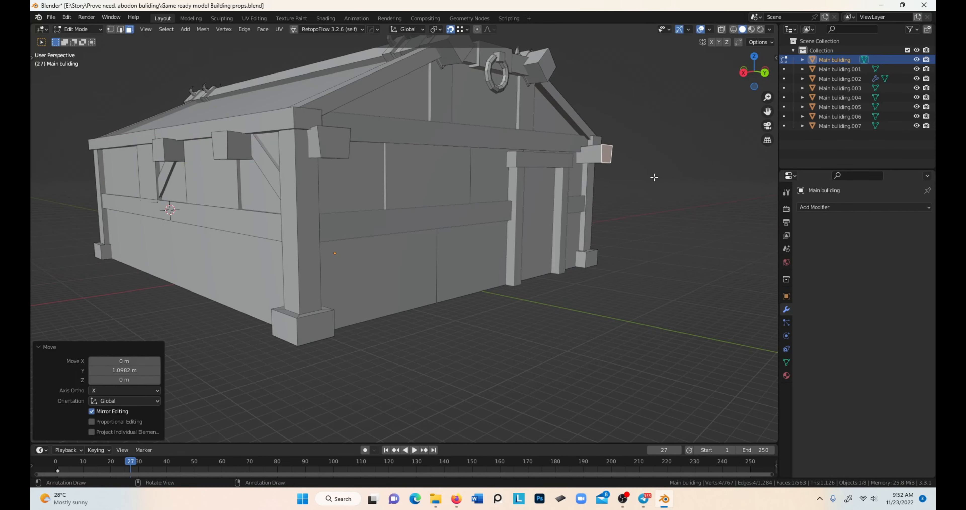
# - Select the near corner block's front face, adjust it along Y, and return to Object Mode
pyautogui.click(332, 144)
pyautogui.moveTo(332, 145); pyautogui.dragTo(375, 195, button='middle')
pyautogui.press('g')
pyautogui.press('x')
pyautogui.press('y')
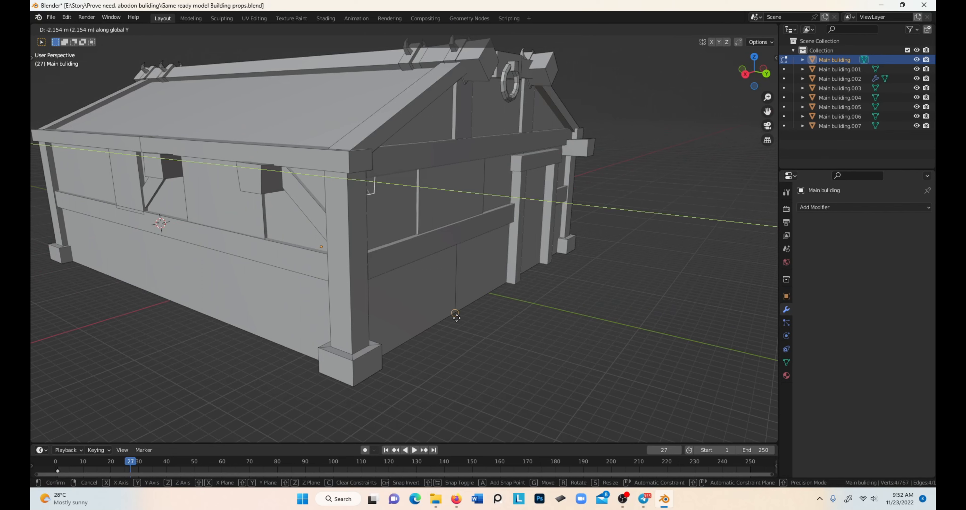
pyautogui.rightClick(481, 405)
pyautogui.press('s')
pyautogui.press('y')
pyautogui.rightClick(485, 383)
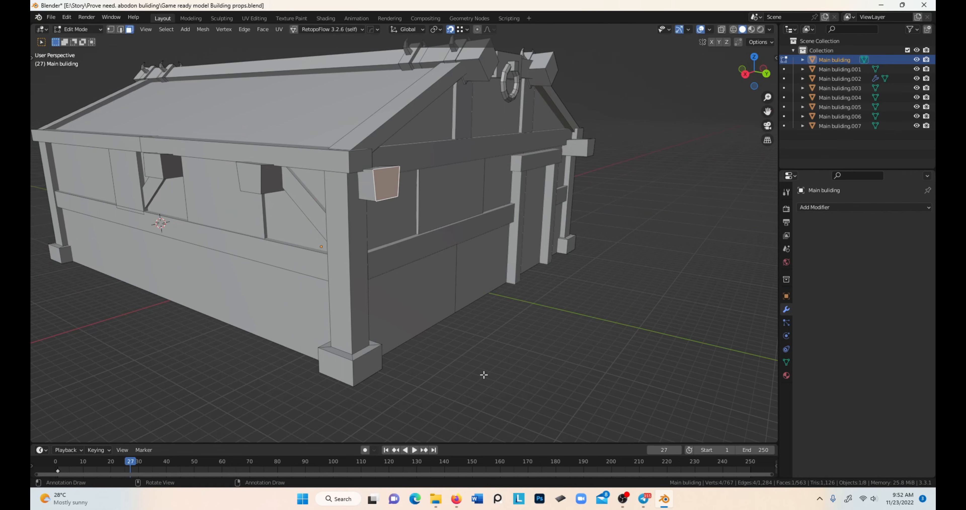
pyautogui.press('g')
pyautogui.press('x')
pyautogui.press('y')
pyautogui.click(498, 381)
pyautogui.press('Tab')
# - Adjust the viewport shading options for the solid display
pyautogui.moveTo(498, 326); pyautogui.dragTo(607, 222, button='middle')
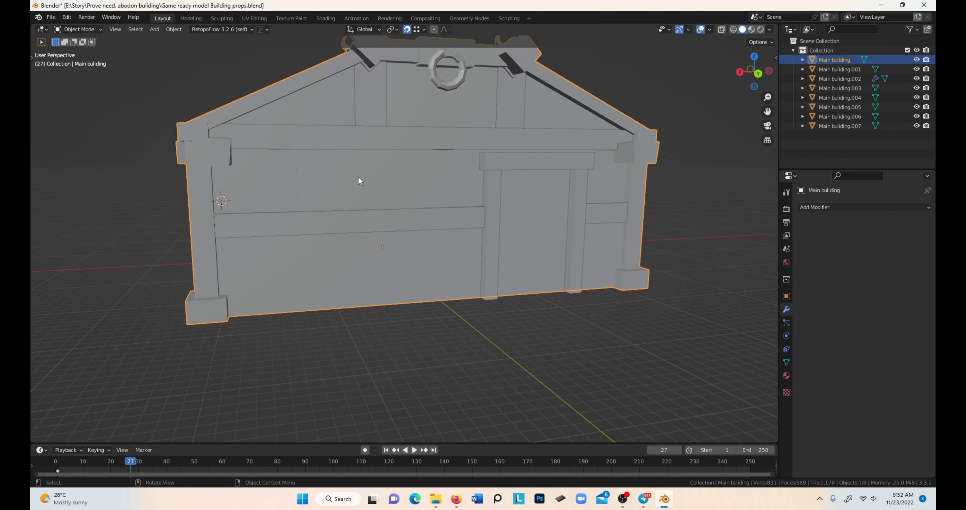
pyautogui.moveTo(358, 176)
pyautogui.mouseDown(button='middle')
pyautogui.moveTo(290, 161)
pyautogui.moveTo(358, 178)
pyautogui.mouseUp(button='middle')
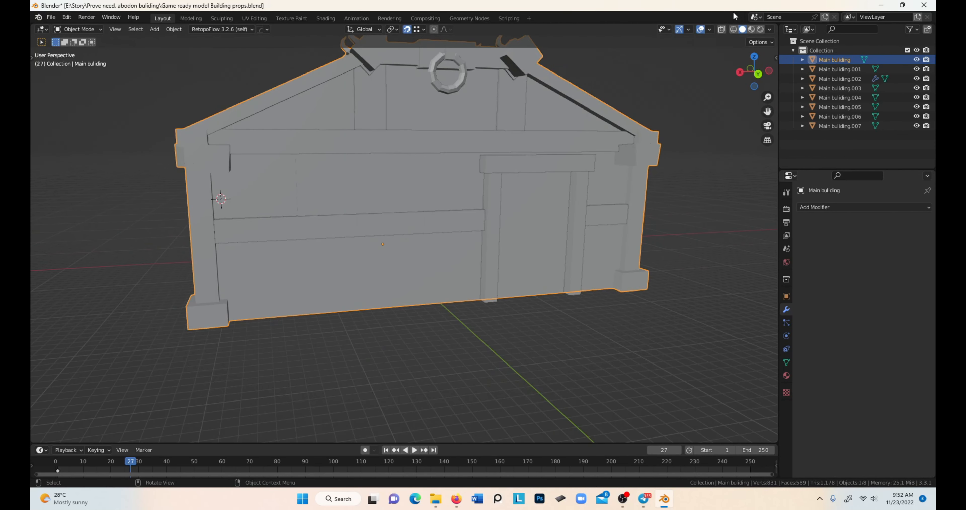
pyautogui.click(769, 30)
pyautogui.click(717, 230)
pyautogui.click(716, 240)
pyautogui.click(603, 320)
# - Delete the three floor faces on the underside of the main building
pyautogui.moveTo(603, 320)
pyautogui.mouseDown(button='middle')
pyautogui.moveTo(688, 231)
pyautogui.moveTo(567, 227)
pyautogui.moveTo(585, 228)
pyautogui.mouseUp(button='middle')
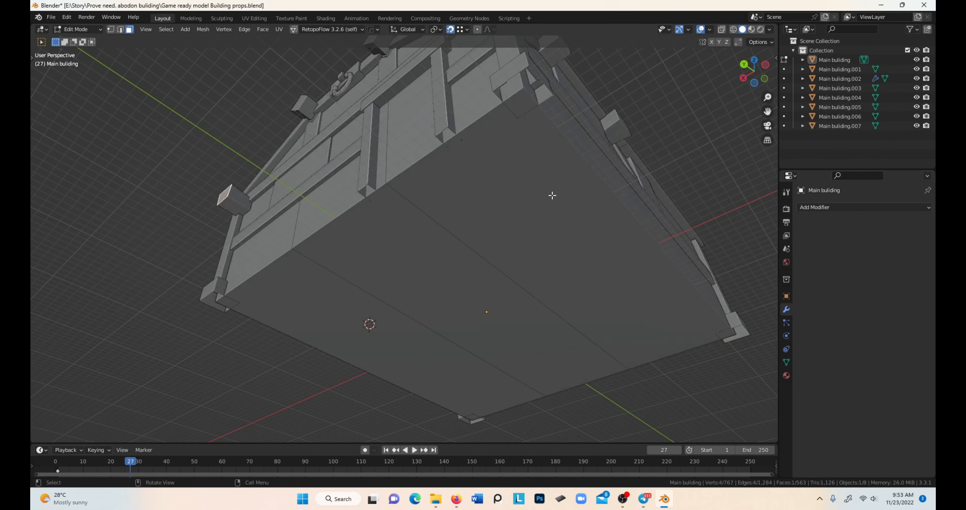
pyautogui.click(541, 194)
pyautogui.keyDown('shift'); pyautogui.click(415, 277); pyautogui.keyUp('shift')
pyautogui.keyDown('shift'); pyautogui.click(367, 327); pyautogui.keyUp('shift')
pyautogui.press('x')
pyautogui.click(367, 326)
pyautogui.press('Tab')
# - Select all building objects in Object Mode and run Smart Apply on their modifiers
pyautogui.moveTo(404, 200)
pyautogui.mouseDown(button='middle')
pyautogui.moveTo(437, 225)
pyautogui.moveTo(473, 182)
pyautogui.moveTo(397, 197)
pyautogui.moveTo(381, 271)
pyautogui.moveTo(291, 267)
pyautogui.moveTo(372, 260)
pyautogui.moveTo(288, 259)
pyautogui.moveTo(388, 205)
pyautogui.moveTo(395, 222)
pyautogui.moveTo(460, 227)
pyautogui.moveTo(433, 231)
pyautogui.moveTo(459, 228)
pyautogui.moveTo(397, 216)
pyautogui.mouseUp(button='middle')
pyautogui.click(396, 165)
pyautogui.moveTo(396, 165); pyautogui.dragTo(435, 176, button='middle')
pyautogui.press('a')
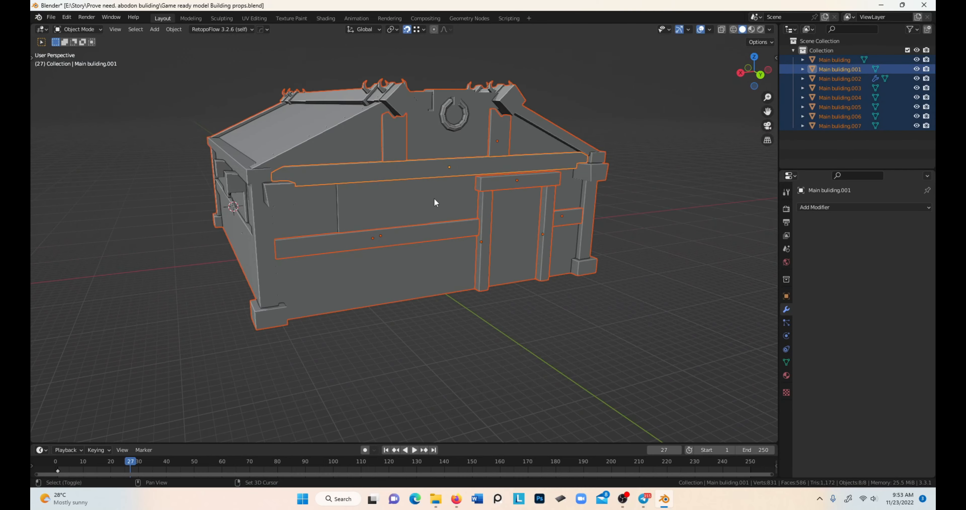
pyautogui.press('q')
pyautogui.moveTo(419, 195)
pyautogui.click(492, 321)
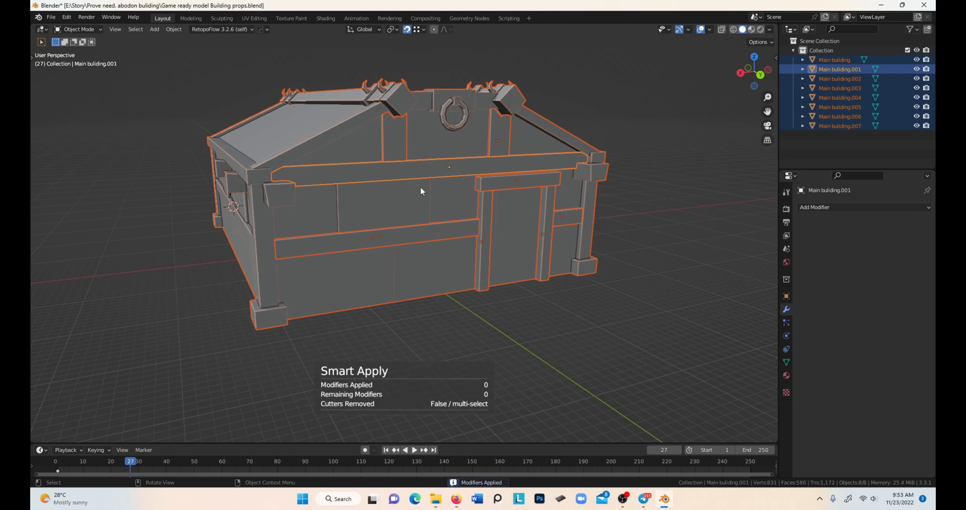
# - Join all the selected parts into the main building object
pyautogui.keyDown('shift'); pyautogui.click(452, 141); pyautogui.keyUp('shift')
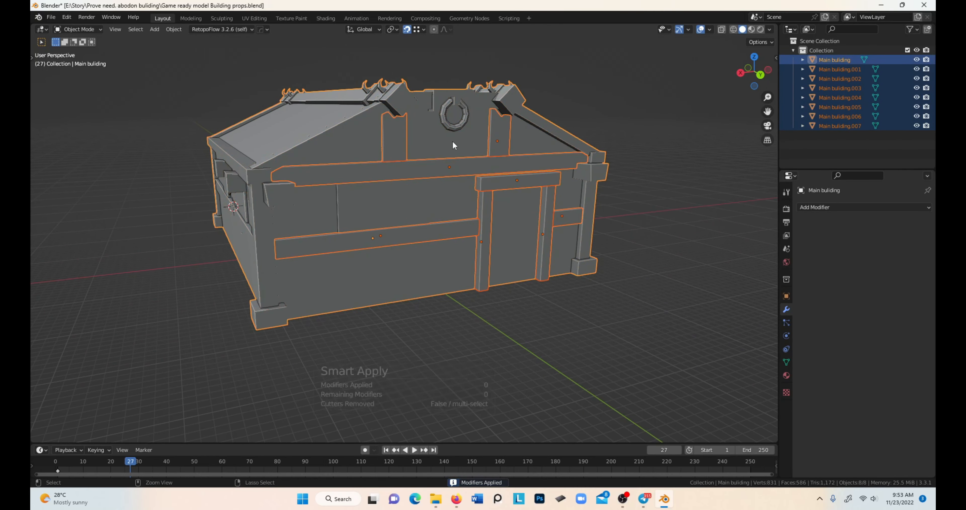
pyautogui.hotkey('ctrl', 'j')
pyautogui.moveTo(452, 141); pyautogui.dragTo(476, 227, button='middle')
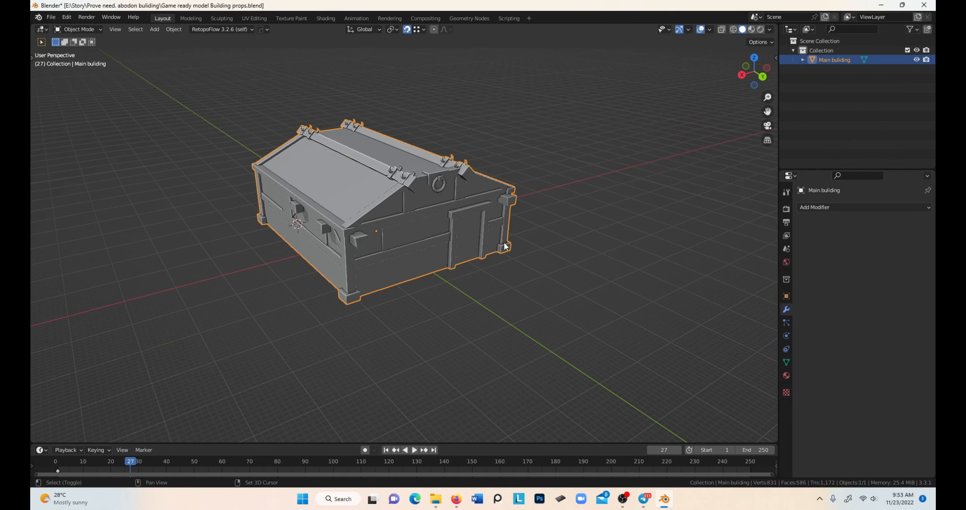
# - Duplicate the building in place and rotate the copy -90° about Z
pyautogui.hotkey('shift', 'd')
pyautogui.rightClick(548, 255)
pyautogui.write('rz90')
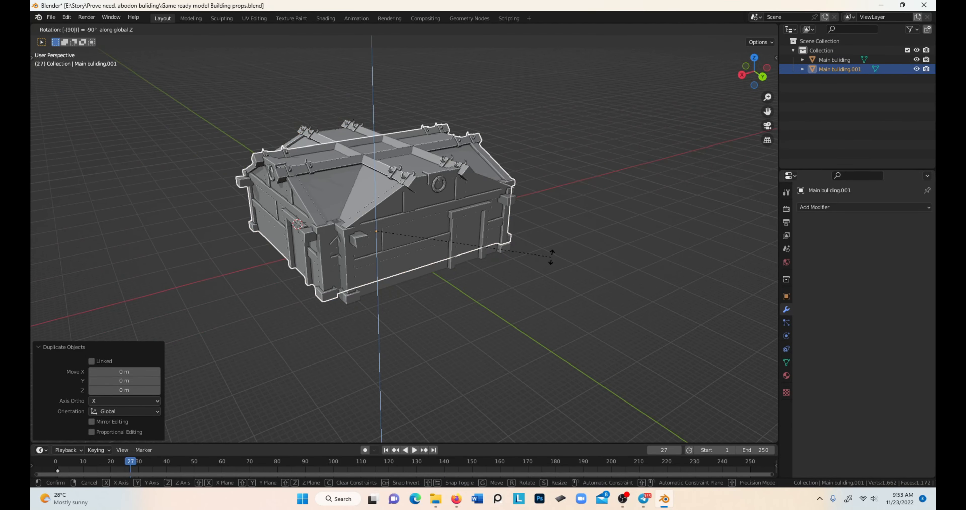
pyautogui.click(551, 258)
# - Move the rotated copy about -13.6 m along Y and 13.7 m along X
pyautogui.moveTo(401, 257); pyautogui.dragTo(556, 336, button='middle')
pyautogui.press('g')
pyautogui.press('y')
pyautogui.click(530, 308)
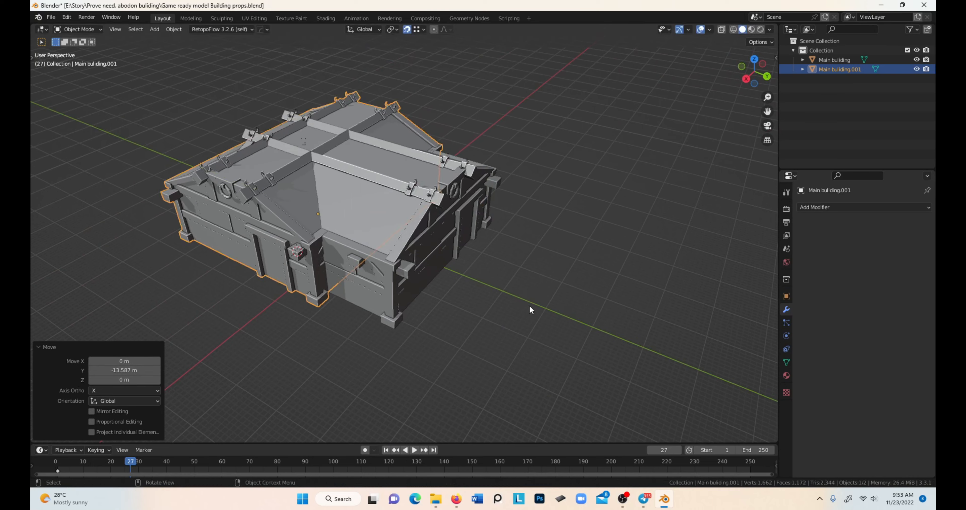
pyautogui.press('g')
pyautogui.press('x')
pyautogui.click(502, 328)
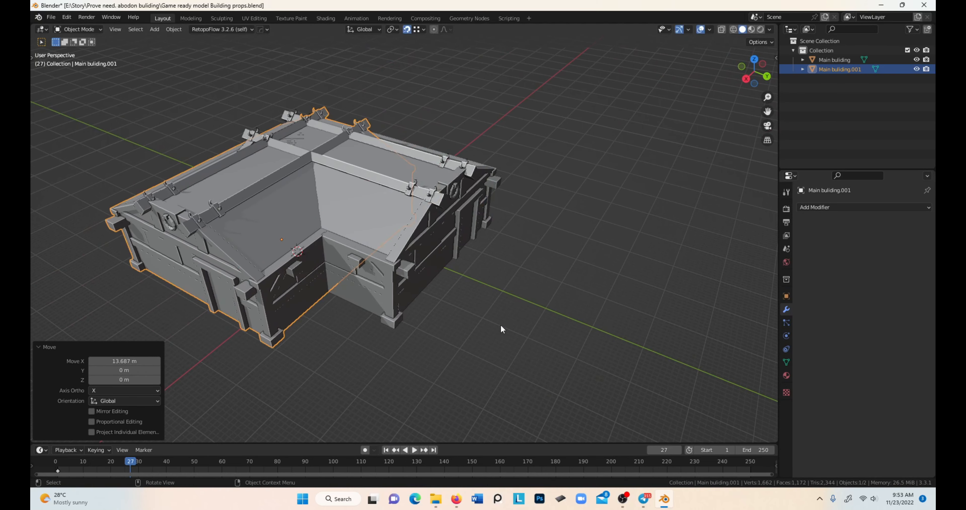
# - Move the rotated copy farther out along X, clear of the original building
pyautogui.moveTo(502, 329); pyautogui.dragTo(448, 316, button='middle')
pyautogui.click(521, 297)
pyautogui.scroll(2, 416, 305)
pyautogui.moveTo(397, 298); pyautogui.dragTo(448, 300, button='middle')
pyautogui.click(317, 257)
pyautogui.moveTo(317, 257); pyautogui.dragTo(377, 355, button='middle')
pyautogui.moveTo(402, 290); pyautogui.dragTo(323, 262, button='middle')
pyautogui.press('g')
pyautogui.press('x')
pyautogui.click(291, 346)
pyautogui.moveTo(291, 346); pyautogui.dragTo(345, 300, button='middle')
# - Lengthen the original building by moving its entire rear gable end outward along negative Y
pyautogui.scroll(-3, 432, 257)
pyautogui.click(409, 239)
pyautogui.press('Tab')
pyautogui.hotkey('alt', 'z')
pyautogui.press('KP_7')
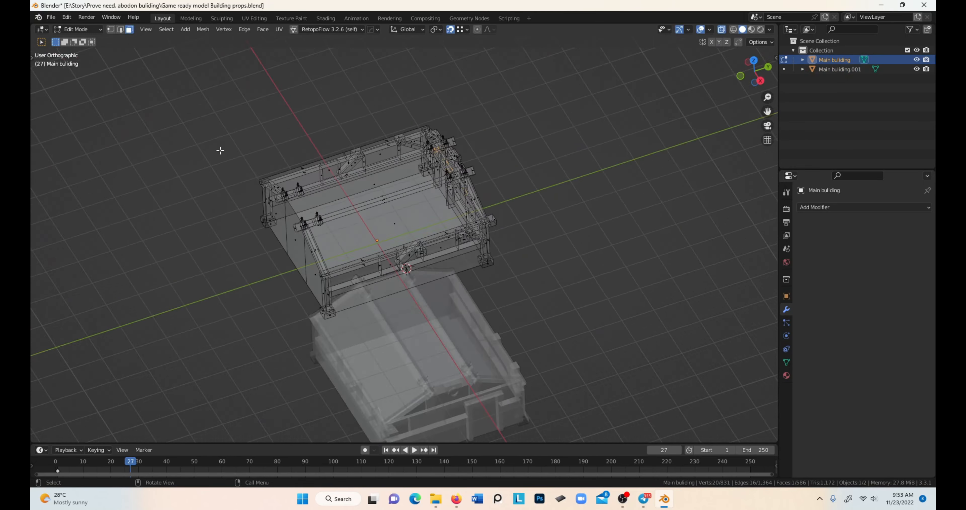
pyautogui.moveTo(275, 325); pyautogui.dragTo(561, 411)
pyautogui.moveTo(561, 412); pyautogui.dragTo(488, 224, button='middle')
pyautogui.press('g')
pyautogui.press('y')
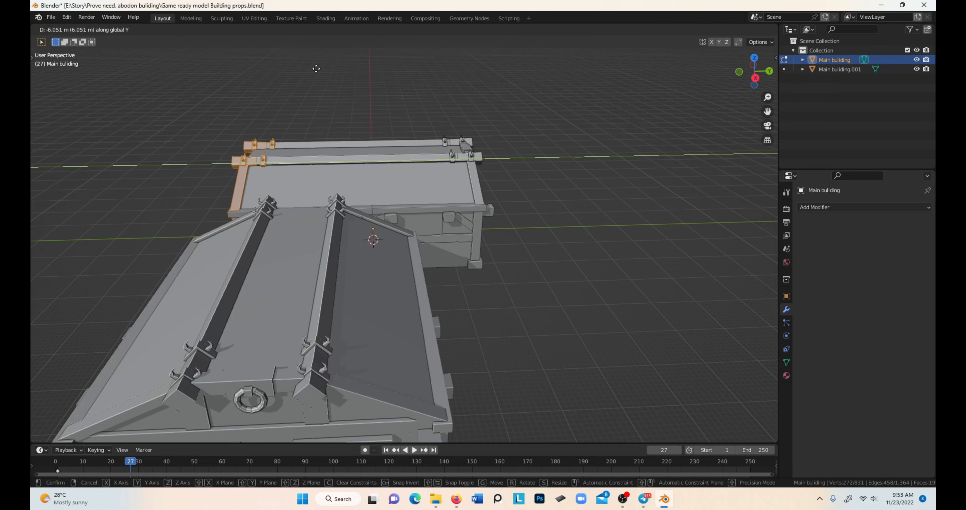
pyautogui.click(250, 68)
pyautogui.press('Tab')
pyautogui.moveTo(450, 213); pyautogui.dragTo(567, 213, button='middle')
pyautogui.scroll(-3, 300, 229)
pyautogui.click(255, 235)
pyautogui.press('g')
pyautogui.rightClick(453, 305)
# - Extend the side wall's horizontal rail along Y by moving its end edges toward the lengthened building's rear corner
pyautogui.scroll(4, 524, 239)
pyautogui.click(486, 143)
pyautogui.press('Tab')
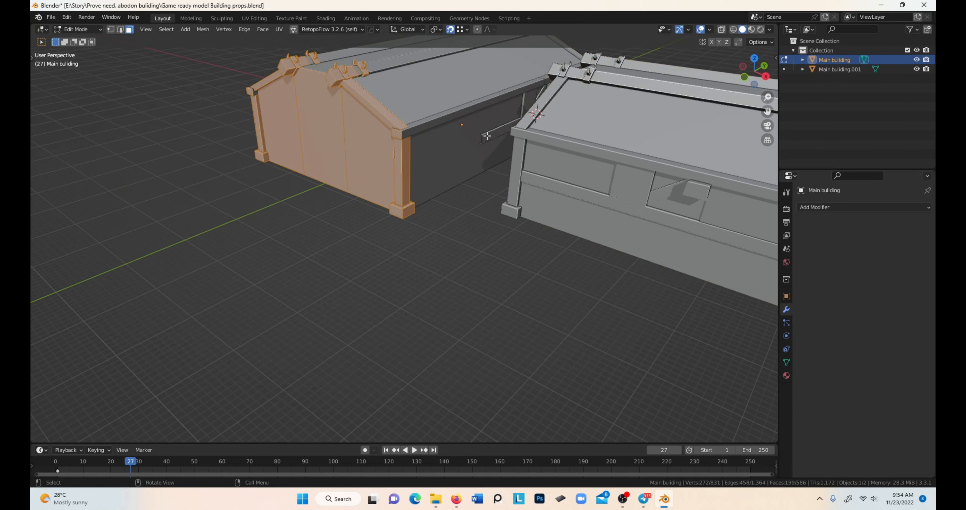
pyautogui.click(487, 135)
pyautogui.moveTo(491, 160); pyautogui.dragTo(613, 156, button='middle')
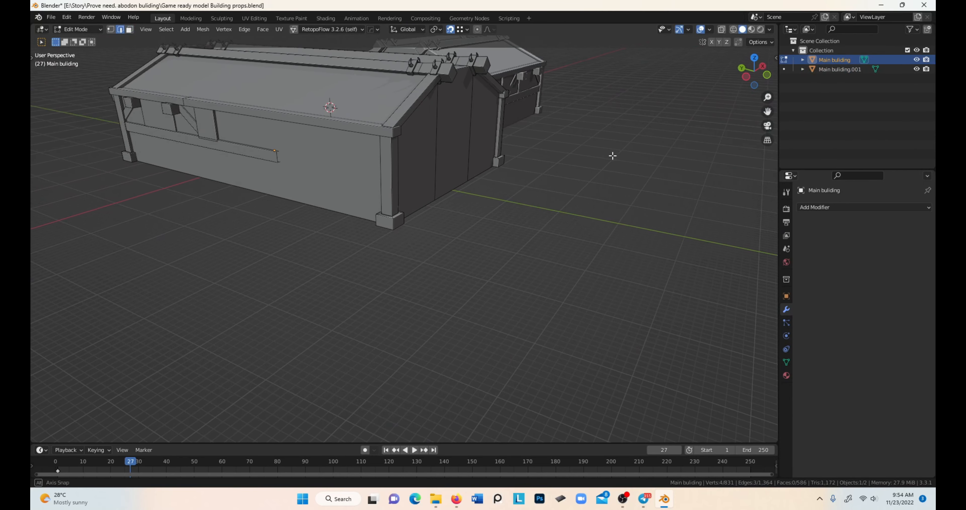
pyautogui.moveTo(301, 187); pyautogui.dragTo(314, 215, button='middle')
pyautogui.press('g')
pyautogui.press('x')
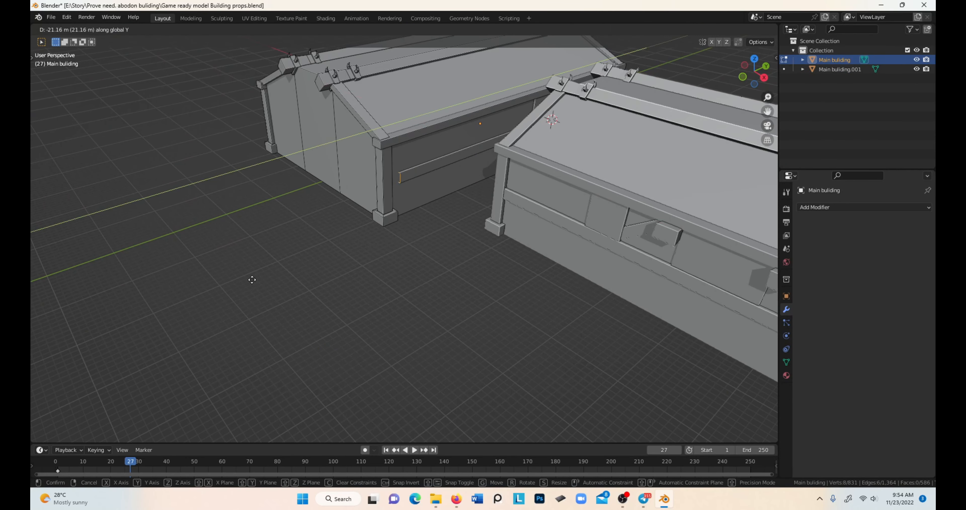
pyautogui.click(241, 279)
pyautogui.press('Tab')
# - In top view, move the rotated copy about -21.15 m in X and -12.92 m in Y against the main building
pyautogui.scroll(-3, 504, 256)
pyautogui.click(558, 234)
pyautogui.press('KP_7')
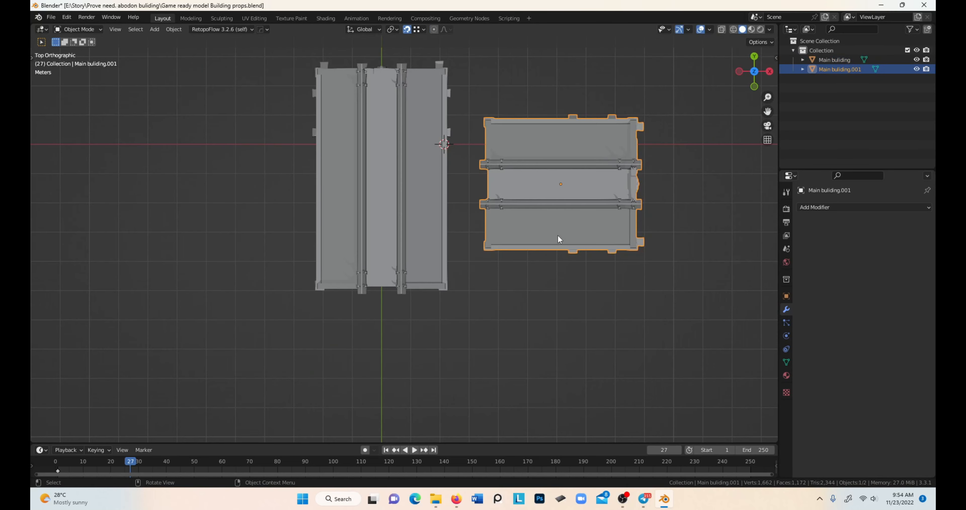
pyautogui.press('g')
pyautogui.click(638, 280)
# - Try stretching the rotated copy along X, and delete the copy
pyautogui.press('s')
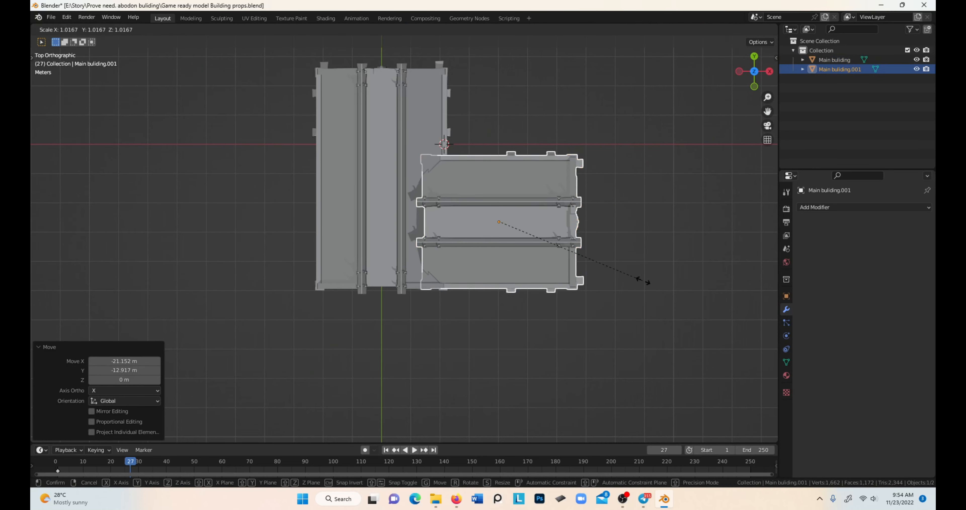
pyautogui.press('x')
pyautogui.click(700, 279)
pyautogui.press('Delete')
# - Duplicate the lengthened main building in place and rotate the copy 90° in top view
pyautogui.click(390, 132)
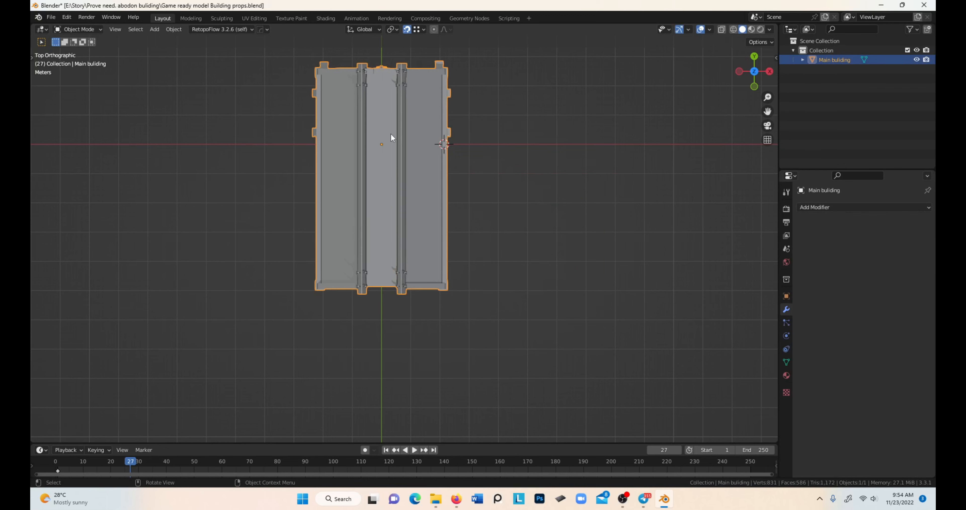
pyautogui.hotkey('shift', 'd')
pyautogui.rightClick(494, 147)
pyautogui.write('r90')
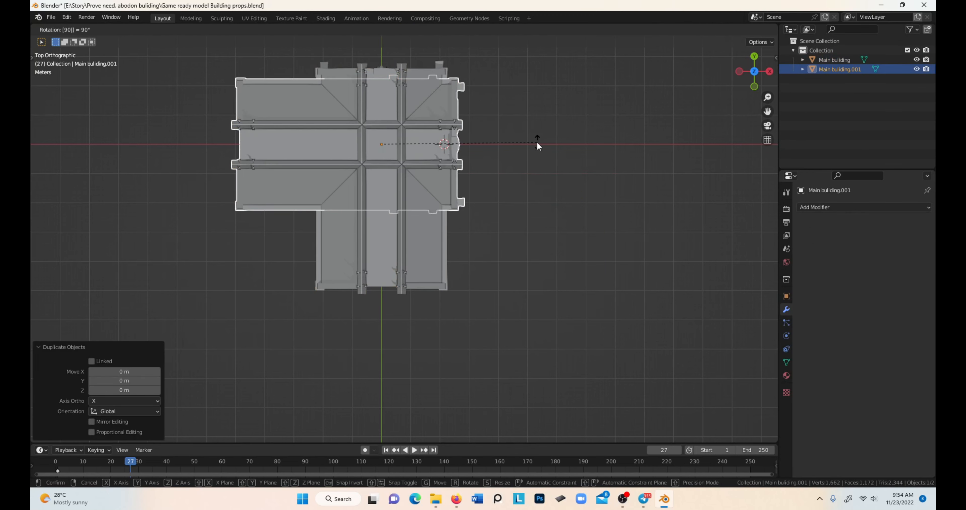
pyautogui.press('Return')
# - Move the rotated copy about 38.6 m in X and -27.9 m in Y to form an L-shaped building
pyautogui.press('g')
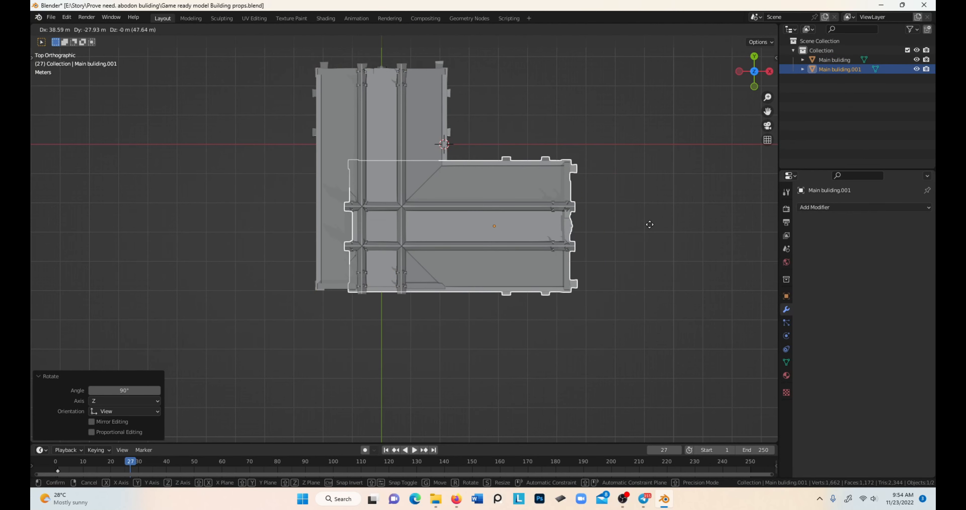
pyautogui.click(651, 227)
pyautogui.moveTo(650, 226); pyautogui.dragTo(456, 153, button='middle')
pyautogui.click(345, 290)
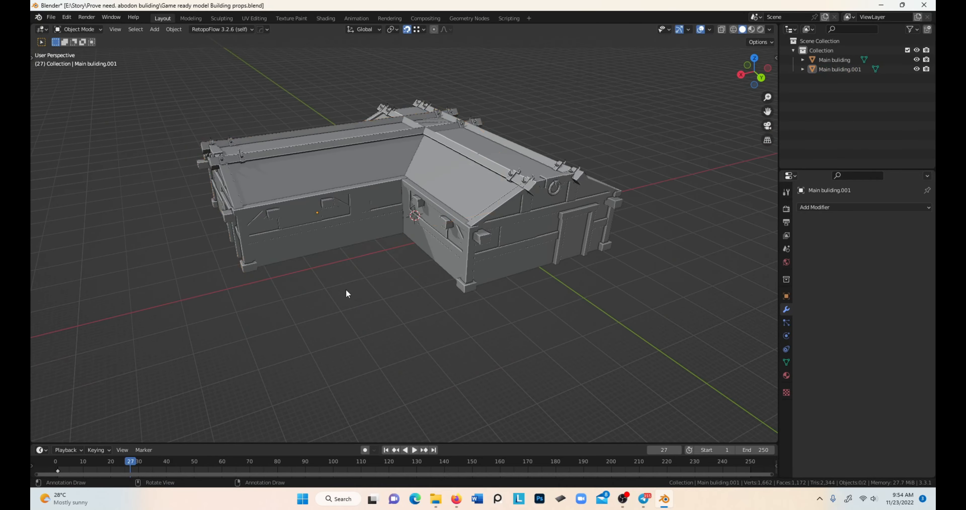
pyautogui.moveTo(346, 291); pyautogui.dragTo(443, 303, button='middle')
# - Adjust the rotated wing's position along X where it meets the main building
pyautogui.click(431, 225)
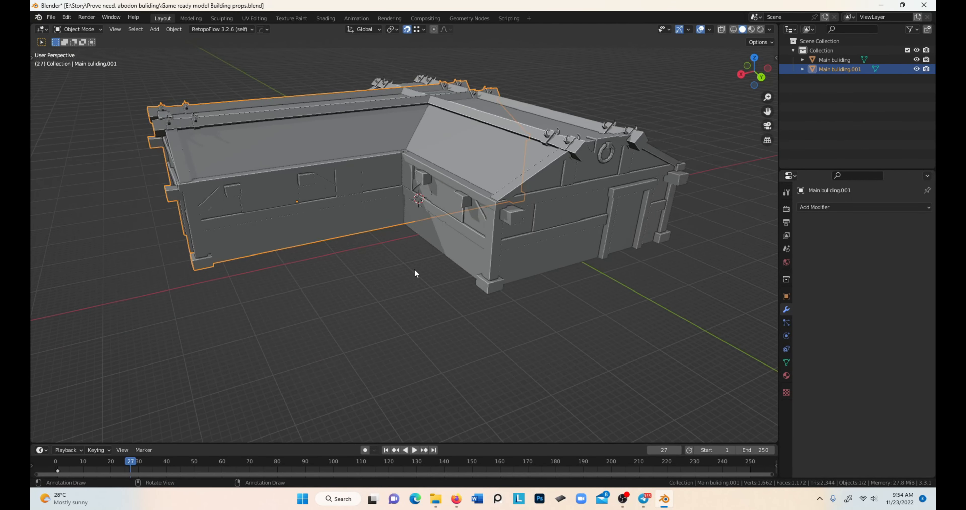
pyautogui.moveTo(414, 270); pyautogui.dragTo(435, 206, button='middle')
pyautogui.click(431, 274)
pyautogui.click(353, 164)
pyautogui.press('g')
pyautogui.press('x')
pyautogui.click(390, 239)
pyautogui.scroll(2, 436, 208)
# - Move the rotated wing's inner roof beam ends about 14 m along X, back to the main building's ridge beam
pyautogui.press('Tab')
pyautogui.keyDown('shift'); pyautogui.moveTo(439, 174); pyautogui.dragTo(455, 193, button='middle'); pyautogui.keyUp('shift')
pyautogui.hotkey('alt', 'z')
pyautogui.moveTo(400, 100); pyautogui.dragTo(523, 198)
pyautogui.hotkey('alt', 'z')
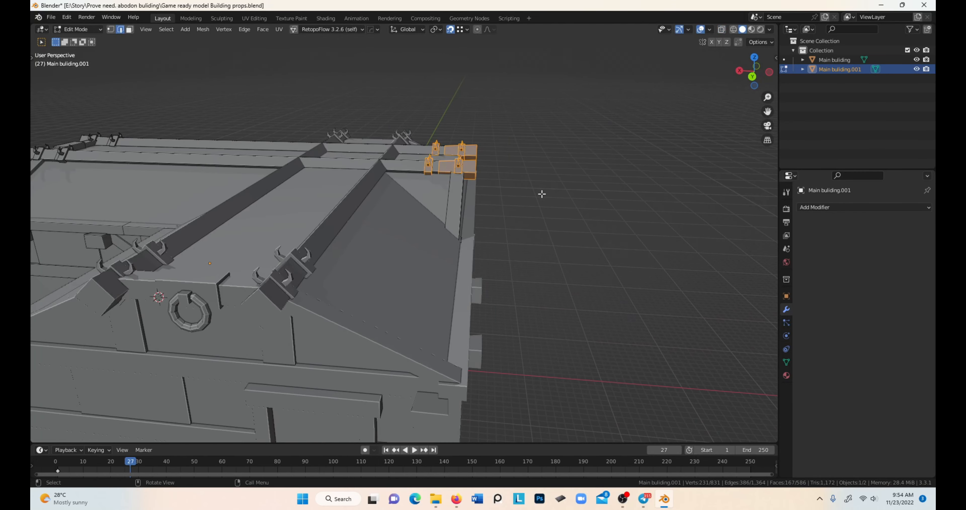
pyautogui.moveTo(541, 194); pyautogui.dragTo(543, 199, button='middle')
pyautogui.press('g')
pyautogui.press('x')
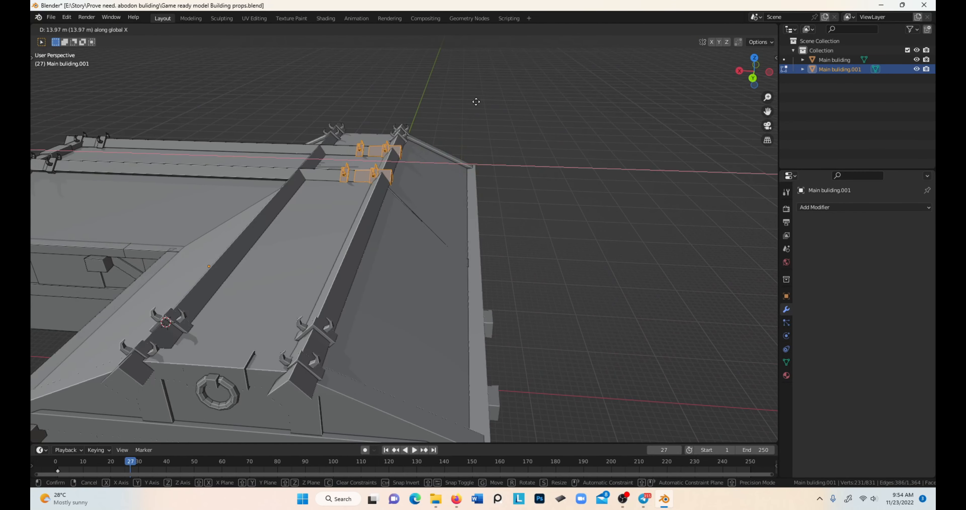
pyautogui.click(476, 101)
pyautogui.press('Tab')
pyautogui.click(497, 119)
pyautogui.moveTo(498, 119); pyautogui.dragTo(569, 176, button='middle')
pyautogui.scroll(-4, 566, 172)
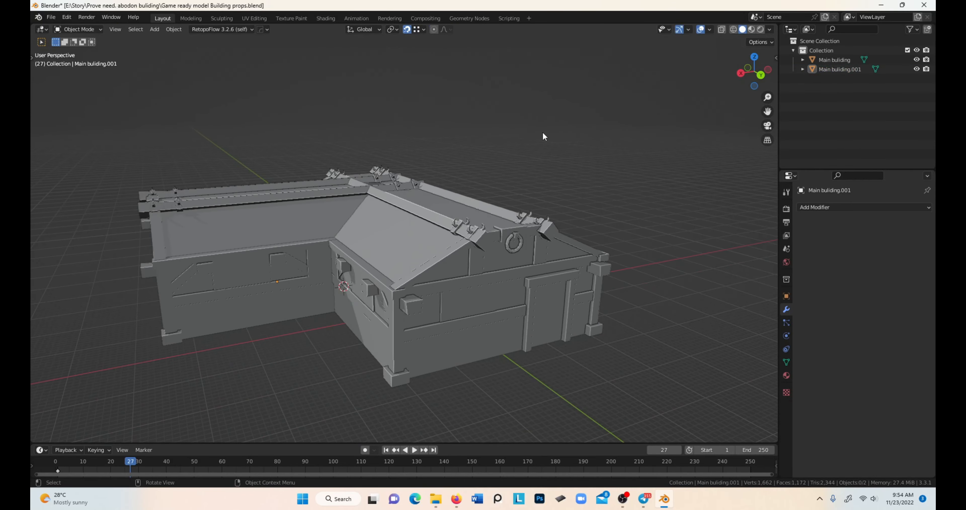
pyautogui.scroll(3, 544, 136)
pyautogui.moveTo(544, 136); pyautogui.dragTo(486, 270, button='middle')
pyautogui.scroll(-4, 507, 212)
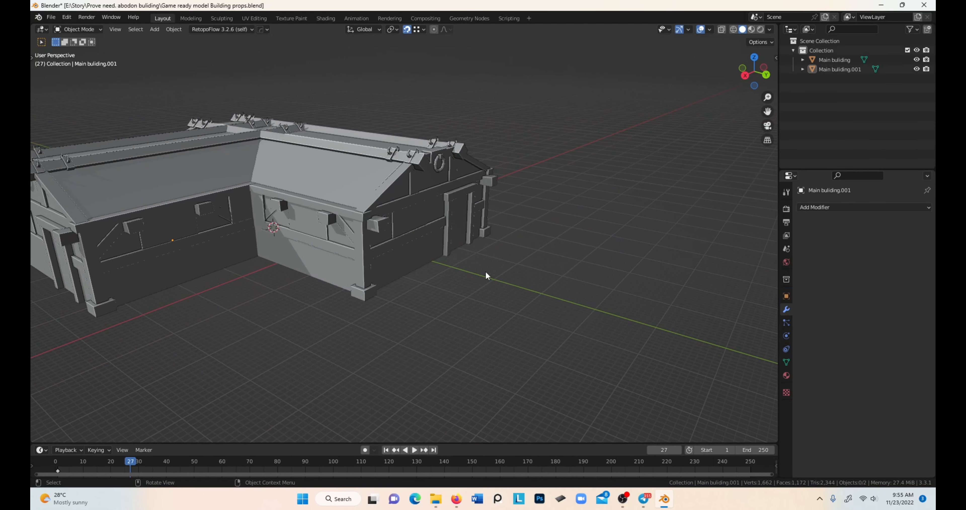
# - Duplicate the main building's corner column with its base and move the copy outward along Y
pyautogui.click(479, 238)
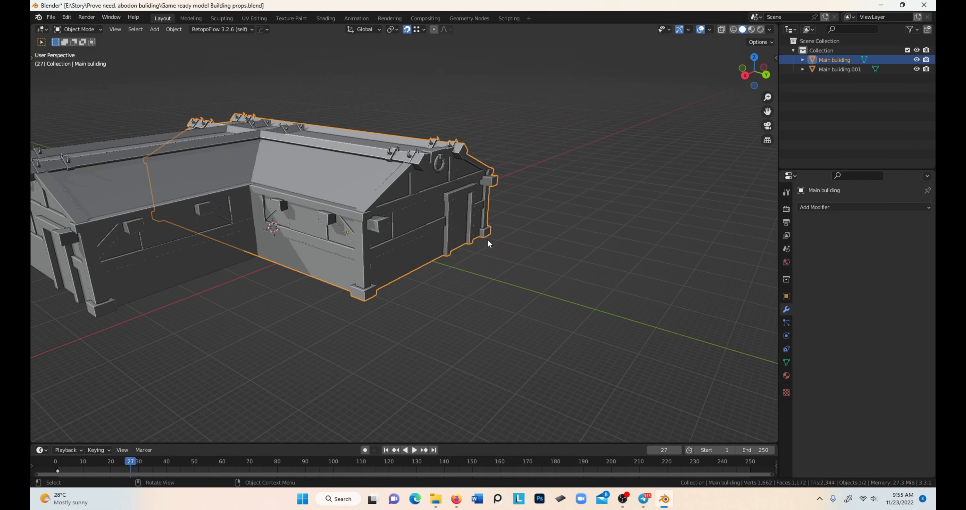
pyautogui.press('Tab')
pyautogui.scroll(6, 465, 242)
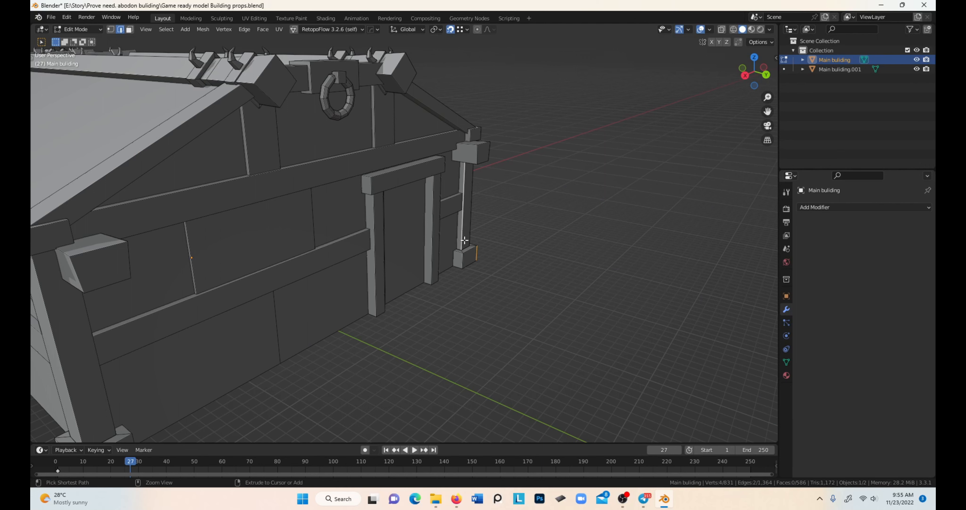
pyautogui.hotkey('ctrl', 'l')
pyautogui.hotkey('shift', 'd')
pyautogui.rightClick(533, 221)
pyautogui.press('g')
pyautogui.press('x')
pyautogui.press('y')
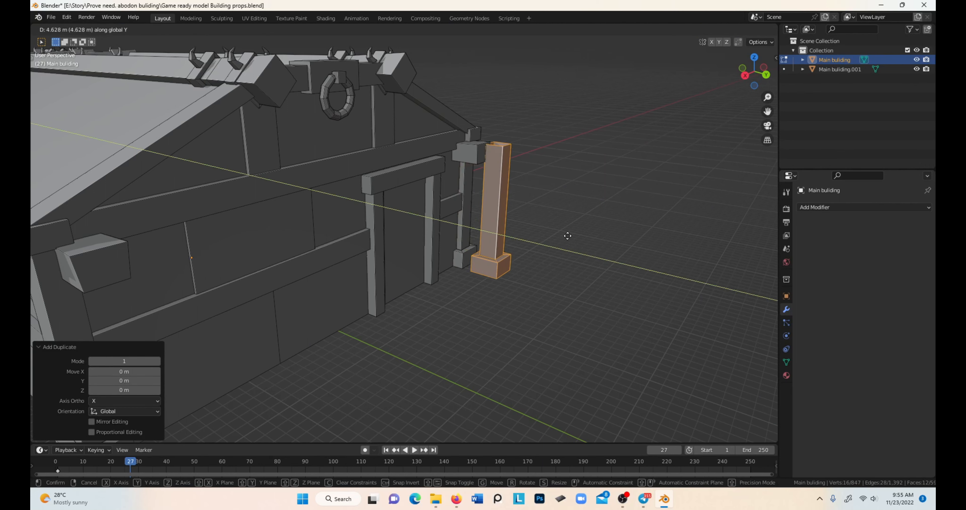
pyautogui.click(597, 267)
# - Separate the duplicated column into its own object and rename it LAMP
pyautogui.press('p')
pyautogui.click(599, 262)
pyautogui.press('Tab')
pyautogui.click(539, 259)
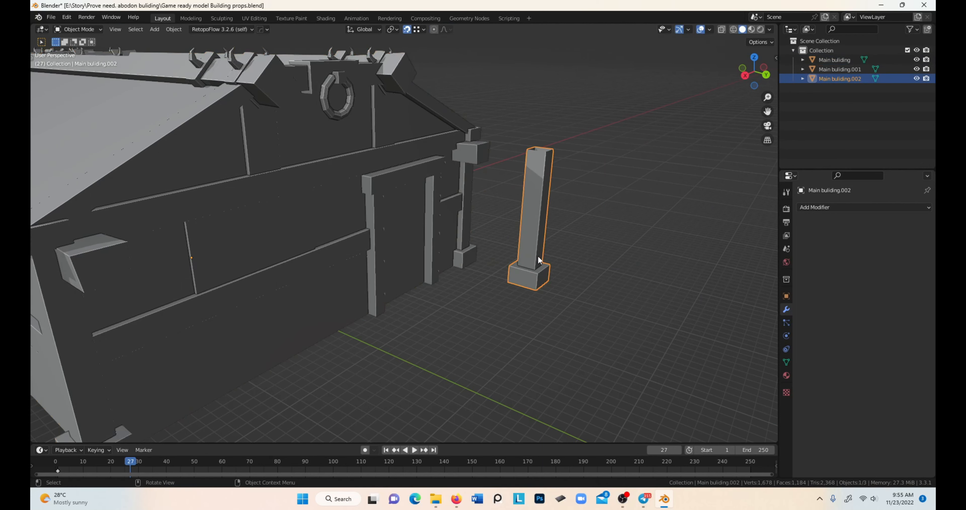
pyautogui.press('F2')
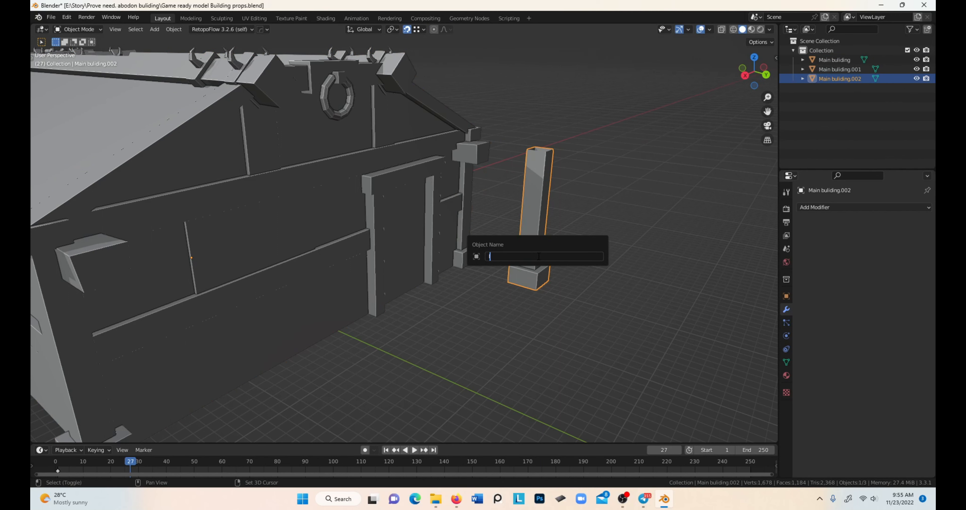
pyautogui.write('LAMP')
pyautogui.press('Return')
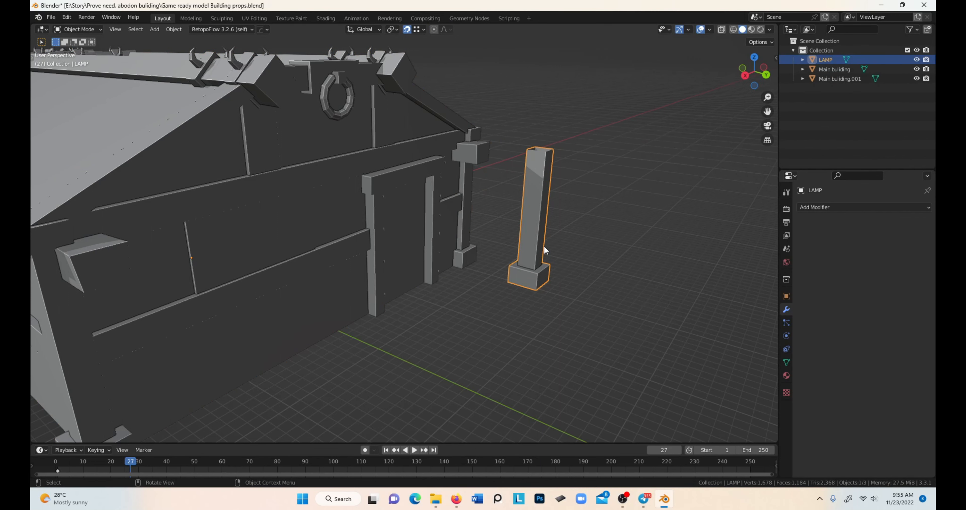
# - Raise the top of the lamp's base about 1.18 m along Z, plus another 0.21 m
pyautogui.press('Tab')
pyautogui.moveTo(569, 280); pyautogui.dragTo(541, 271, button='middle')
pyautogui.hotkey('alt', 'z')
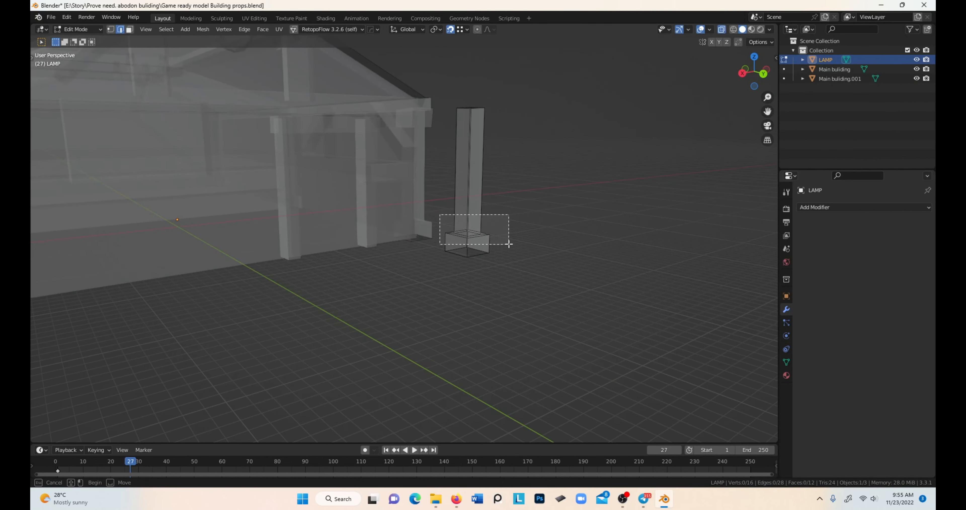
pyautogui.moveTo(440, 215); pyautogui.dragTo(509, 244)
pyautogui.hotkey('alt', 'z')
pyautogui.moveTo(511, 242); pyautogui.dragTo(558, 247, button='middle')
pyautogui.press('g')
pyautogui.press('z')
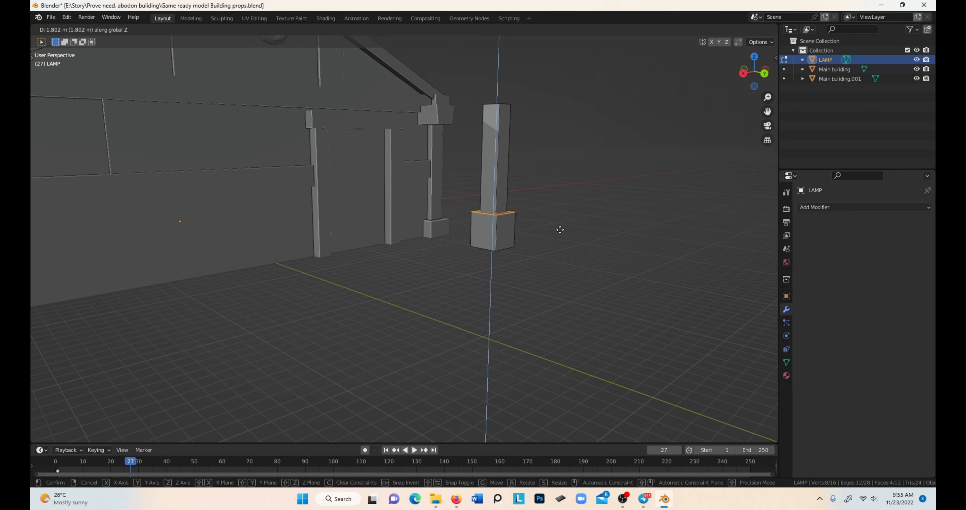
pyautogui.click(558, 236)
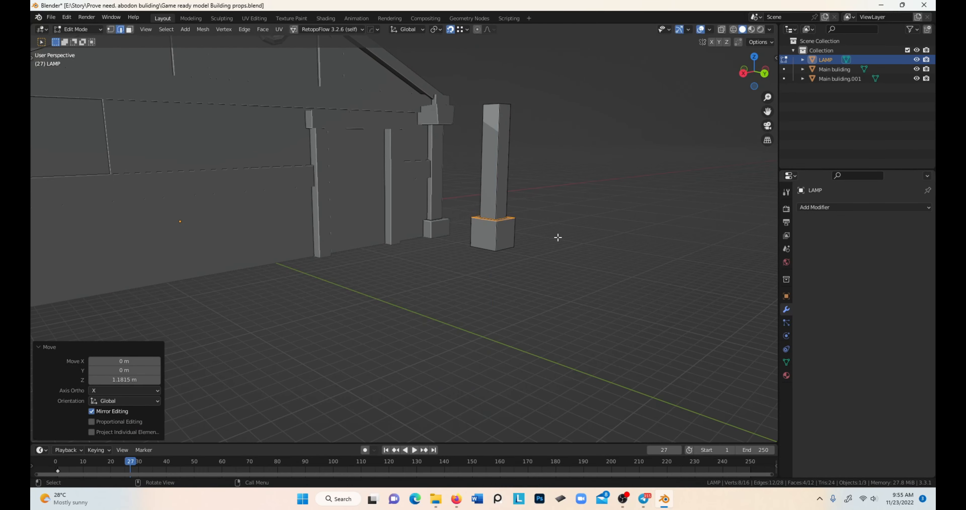
pyautogui.press('g')
pyautogui.press('z')
pyautogui.click(558, 236)
# - Inset the four faces forming the rim on top of the lamp's base
pyautogui.moveTo(558, 236); pyautogui.dragTo(496, 256, button='middle')
pyautogui.press('KP_Decimal')
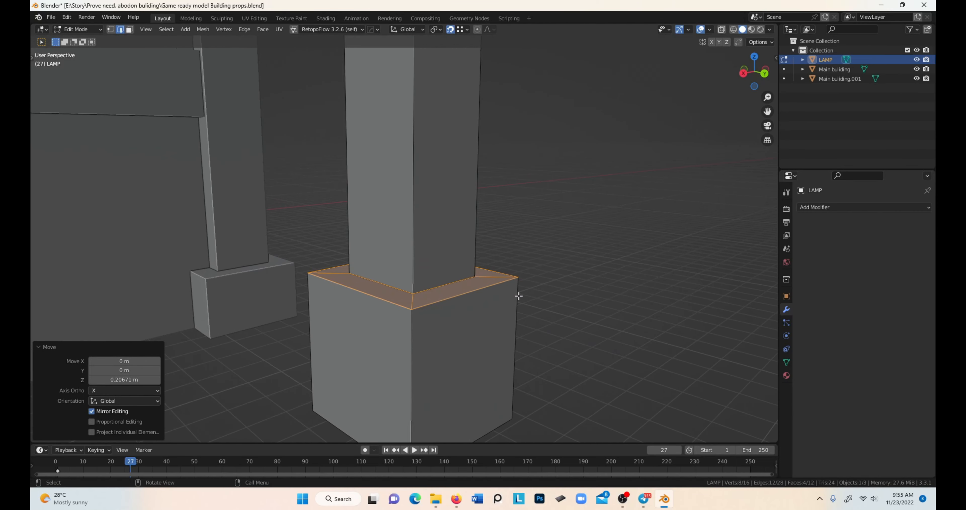
pyautogui.click(566, 290)
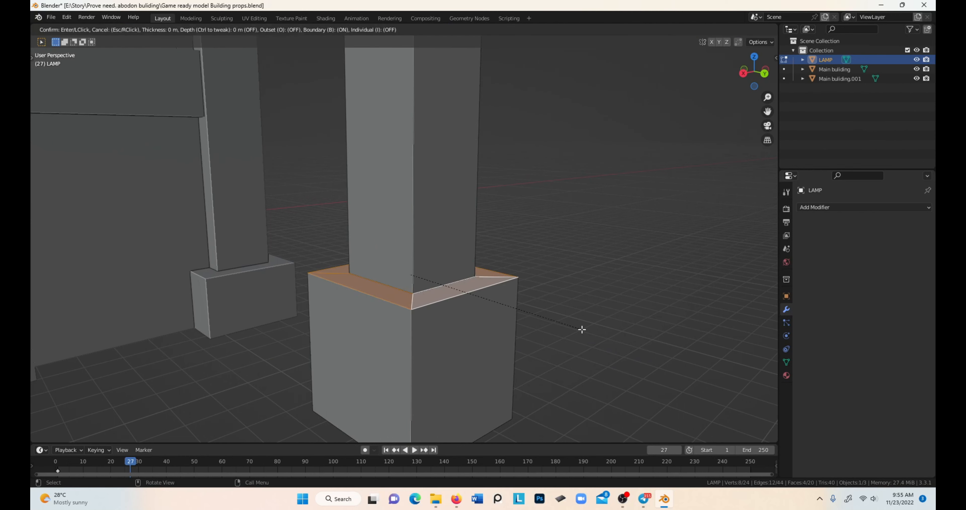
pyautogui.click(574, 327)
# - Try to extrude the inset rim faces on the lamp's base and undo the extrusion
pyautogui.press('e')
pyautogui.click(570, 328)
pyautogui.moveTo(569, 328); pyautogui.dragTo(621, 260, button='middle')
pyautogui.press('KP_Decimal')
pyautogui.hotkey('ctrl', 'z')
pyautogui.scroll(1, 483, 321)
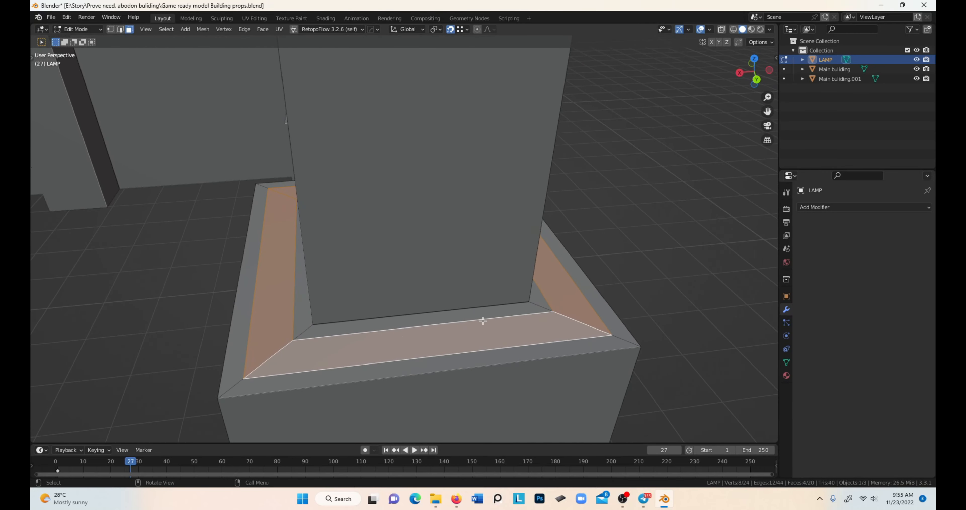
# - Dissolve the inner edge loop of the inset rim on top of the lamp's base
pyautogui.moveTo(431, 322); pyautogui.dragTo(463, 312, button='middle')
pyautogui.press('2')
pyautogui.keyDown('alt'); pyautogui.click(526, 277); pyautogui.keyUp('alt')
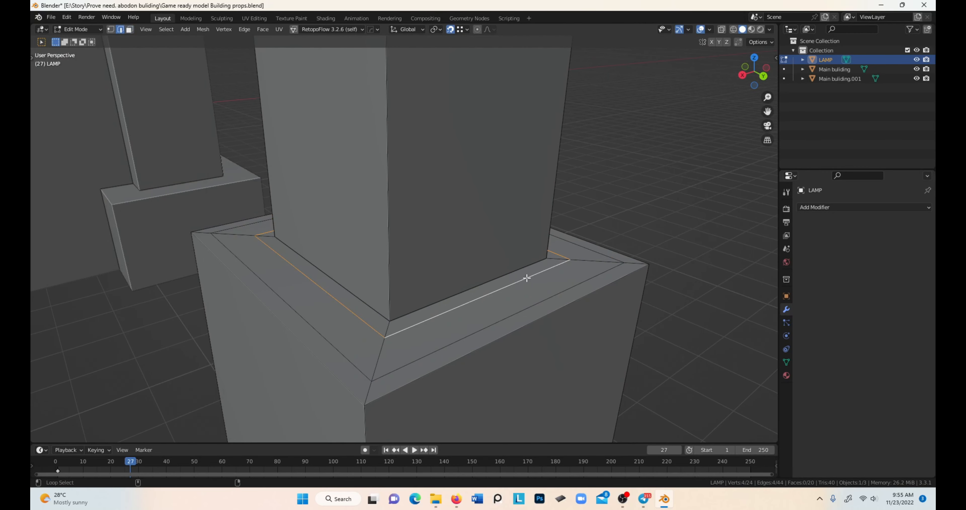
pyautogui.press('x')
pyautogui.click(506, 317)
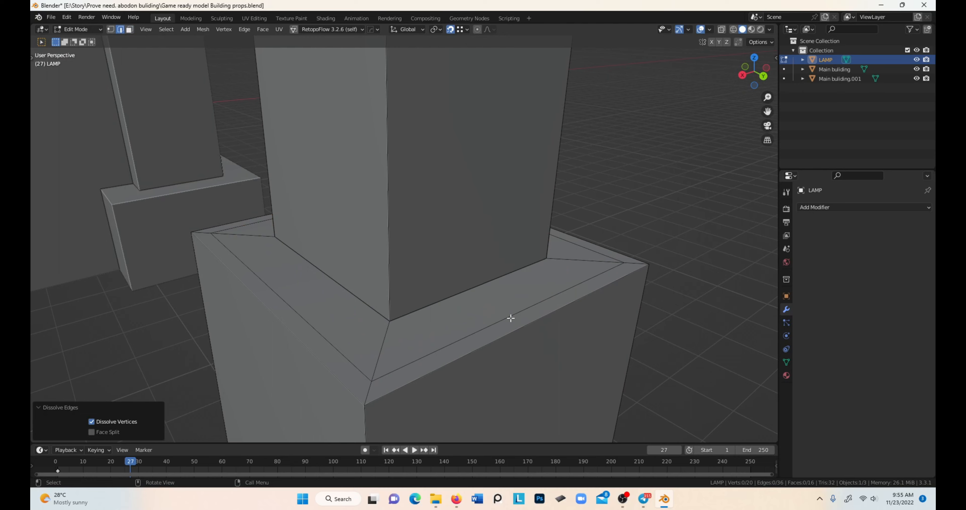
# - Extrude the ring of rim faces around the column upward into a thin raised slab on the lamp's base
pyautogui.press('3')
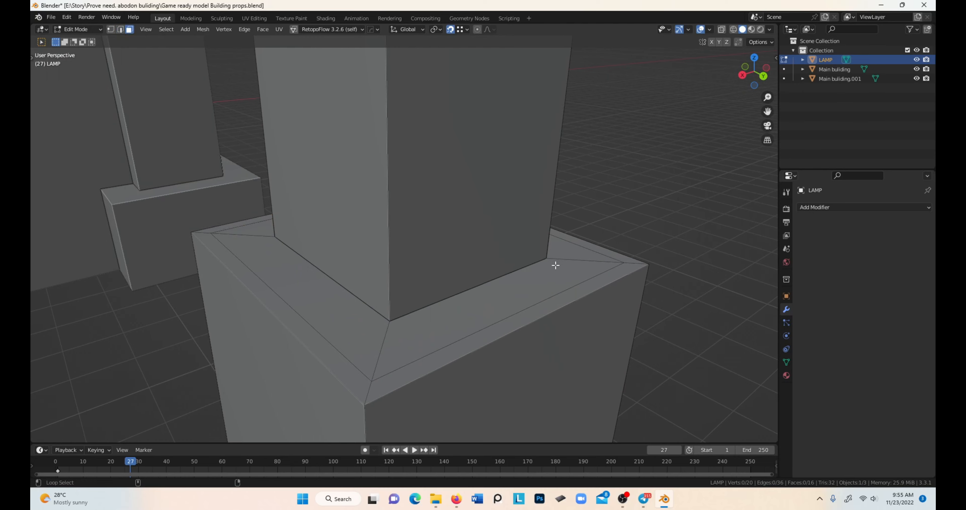
pyautogui.keyDown('alt'); pyautogui.click(554, 264); pyautogui.keyUp('alt')
pyautogui.moveTo(655, 232); pyautogui.dragTo(670, 225, button='middle')
pyautogui.press('e')
pyautogui.click(669, 216)
pyautogui.press('Tab')
pyautogui.scroll(-3, 668, 217)
pyautogui.click(580, 236)
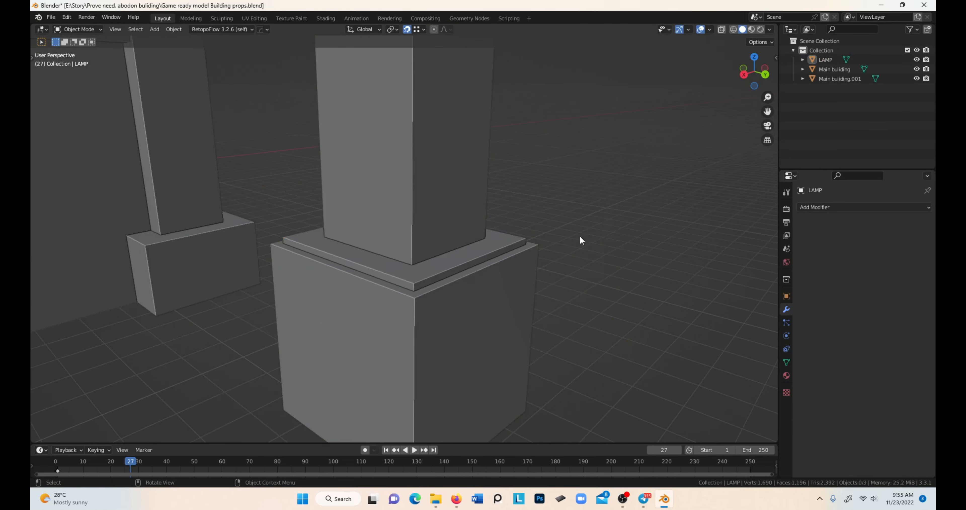
# - Snap the 3D cursor to the centre of the side face of the lamp's base
pyautogui.keyDown('shift'); pyautogui.moveTo(497, 308); pyautogui.dragTo(482, 259, button='middle'); pyautogui.keyUp('shift')
pyautogui.press('Tab')
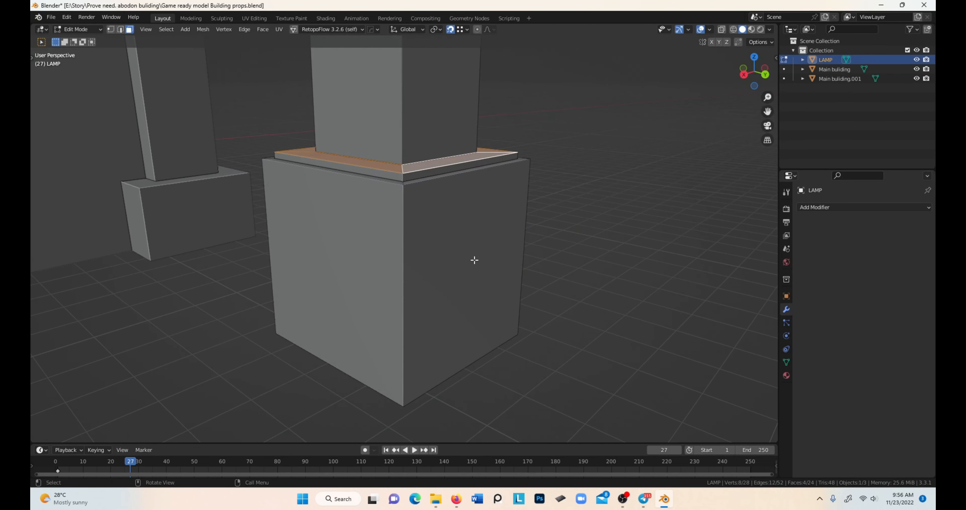
pyautogui.click(468, 270)
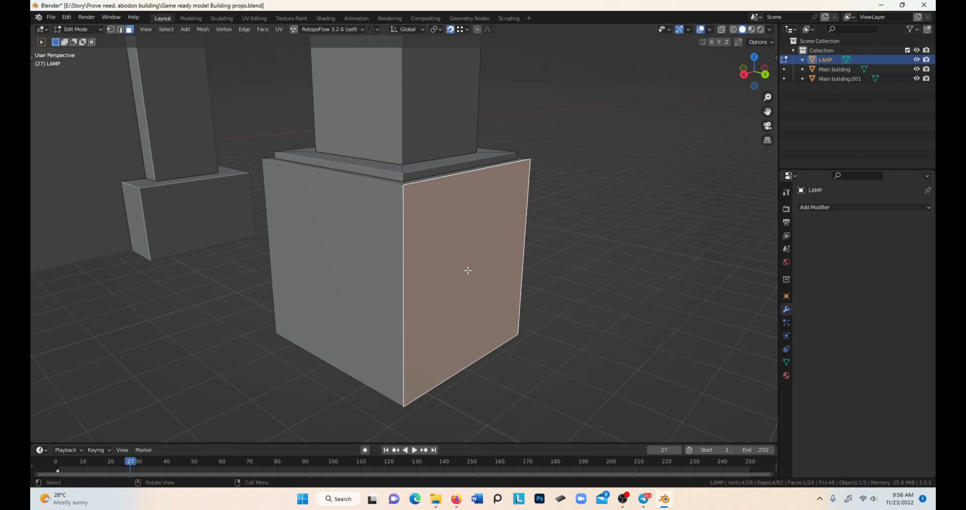
pyautogui.hotkey('shift', 's')
pyautogui.click(456, 314)
# - Add a 2 m cube at the 3D cursor and separate it into its own object with its origin at its geometry
pyautogui.hotkey('shift', 'a')
pyautogui.click(459, 315)
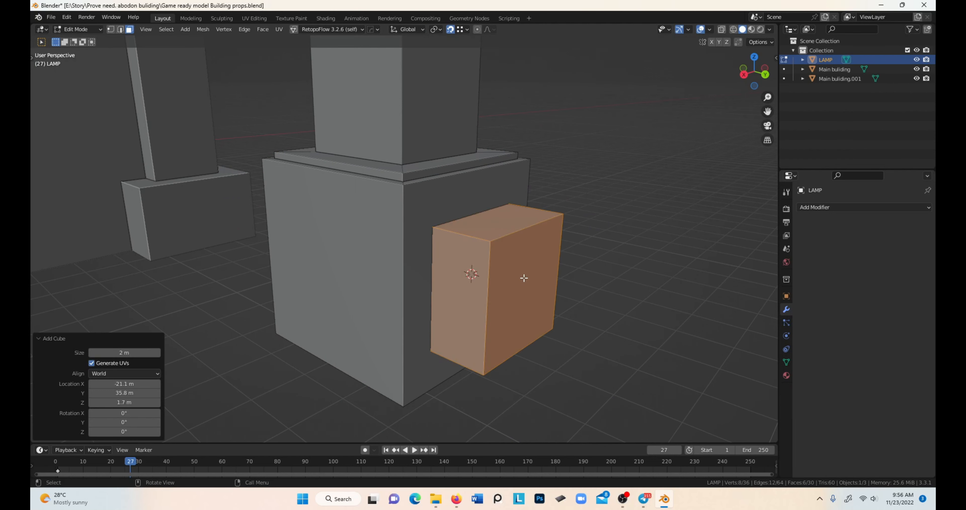
pyautogui.press('p')
pyautogui.click(544, 276)
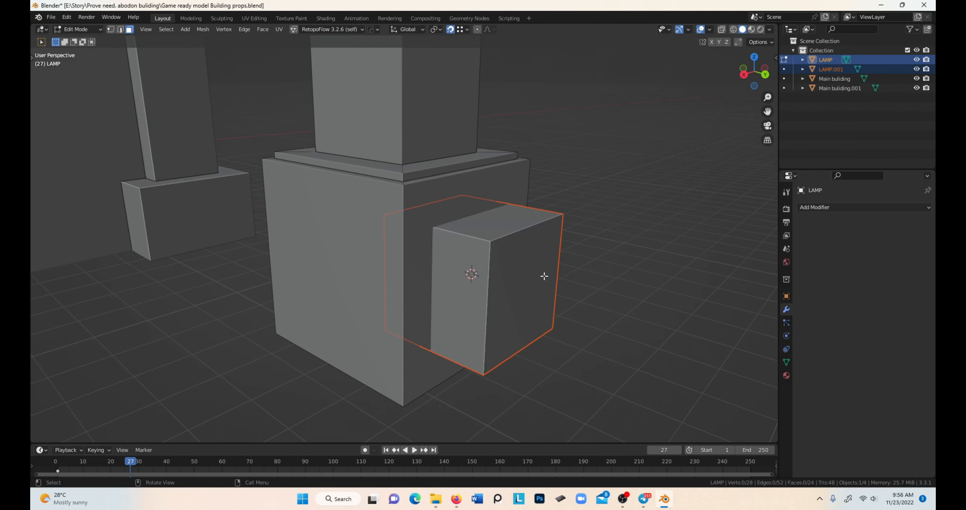
pyautogui.press('Tab')
pyautogui.click(554, 281)
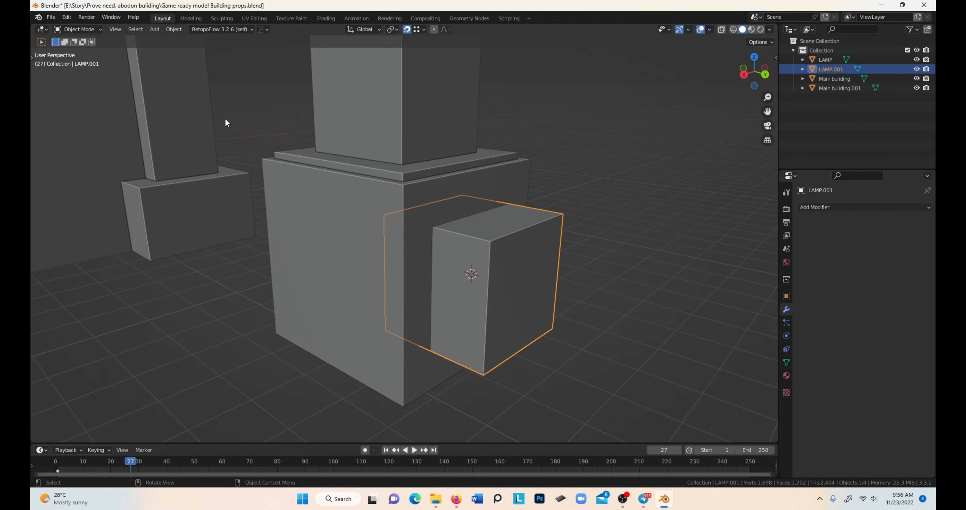
pyautogui.click(173, 29)
pyautogui.moveTo(195, 52)
pyautogui.click(293, 58)
# - Scale the separated cube to about 0.3 and move it about 0.22 m outward along Y
pyautogui.press('s')
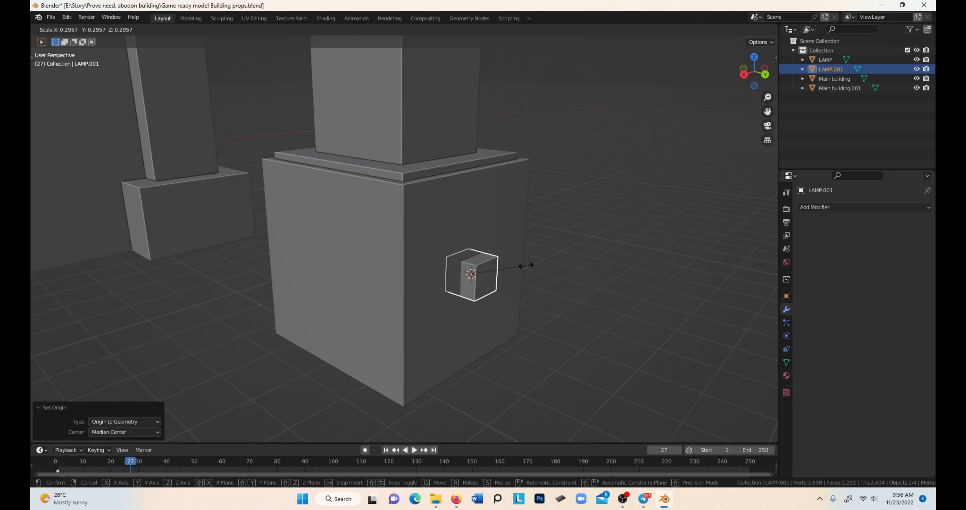
pyautogui.click(525, 268)
pyautogui.press('g')
pyautogui.press('y')
pyautogui.click(524, 283)
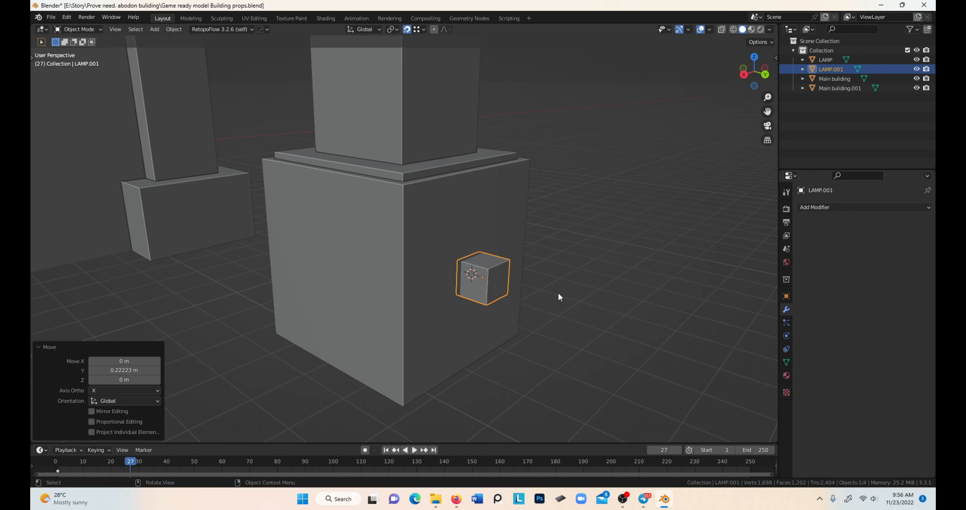
# - Enlarge the small cube by a factor of 1.45 and raise it along Z on the base's side face
pyautogui.moveTo(558, 293); pyautogui.dragTo(543, 285, button='middle')
pyautogui.press('s')
pyautogui.press('x')
pyautogui.rightClick(567, 285)
pyautogui.press('s')
pyautogui.click(613, 290)
pyautogui.press('g')
pyautogui.press('z')
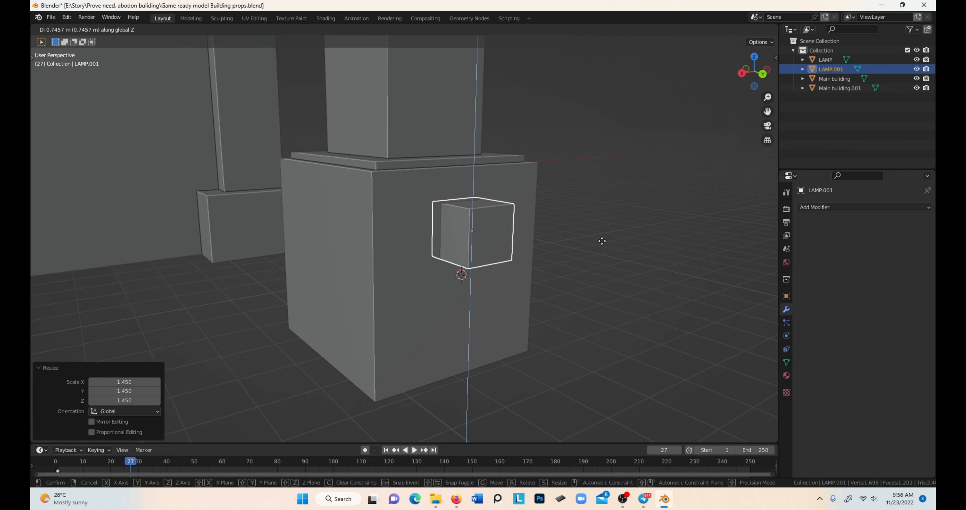
pyautogui.click(537, 234)
# - Try extruding the cube's outer face into a tapered block scaled to 0.349 at its end, and delete the block
pyautogui.moveTo(531, 242); pyautogui.dragTo(535, 223, button='middle')
pyautogui.press('Tab')
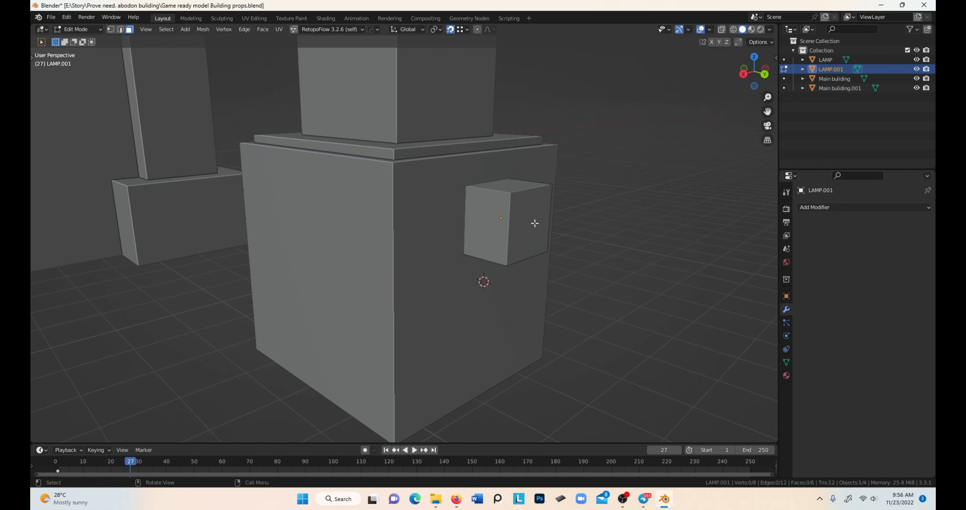
pyautogui.press('e')
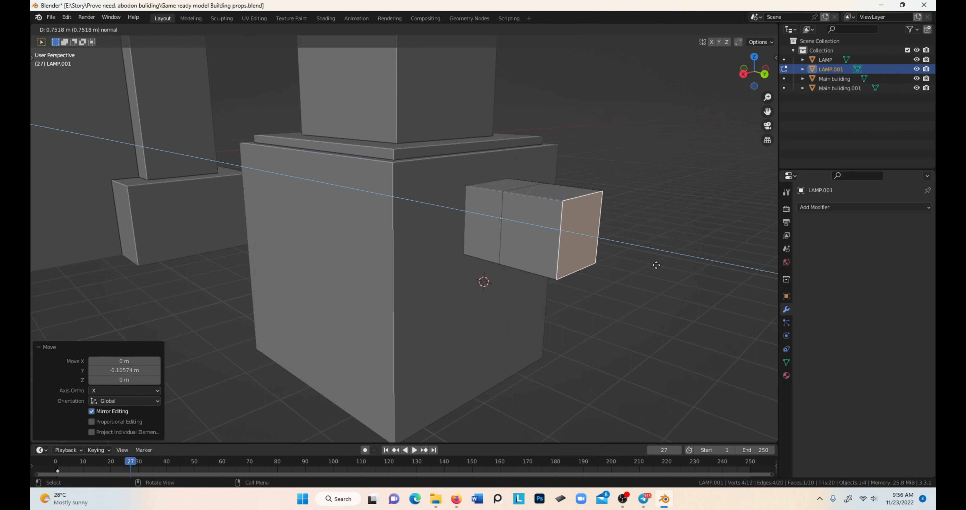
pyautogui.click(628, 271)
pyautogui.press('s')
pyautogui.click(600, 252)
pyautogui.press('g')
pyautogui.press('z')
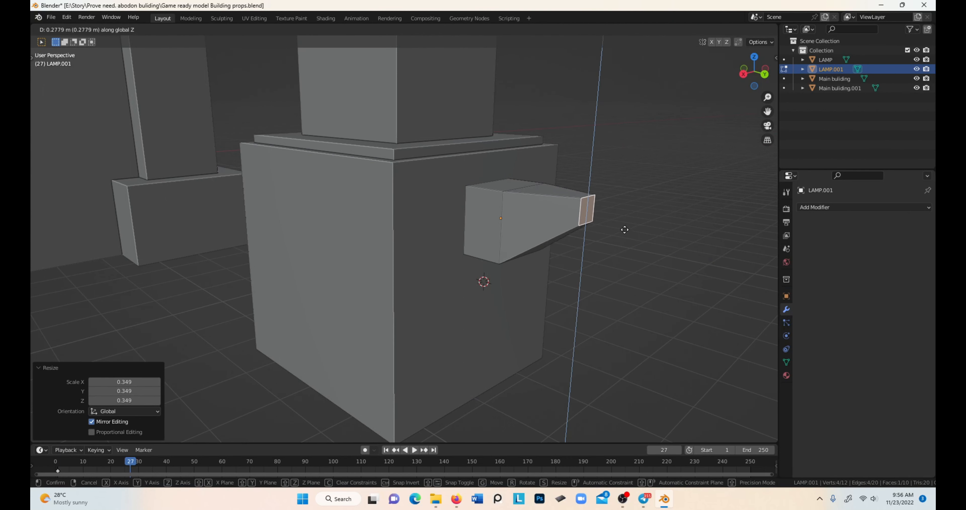
pyautogui.click(627, 235)
pyautogui.press('Tab')
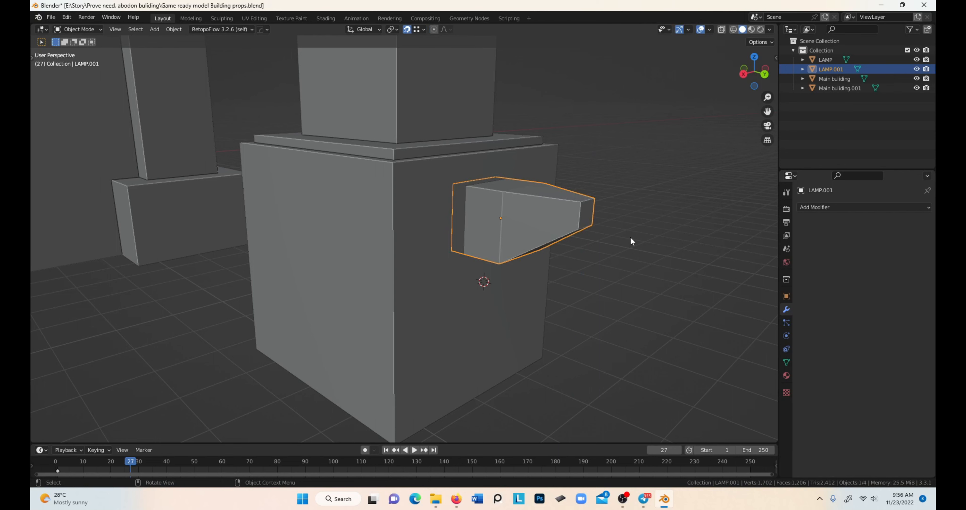
pyautogui.press('Delete')
# - Add a new cube object at the 3D cursor and shrink it into a small block on the base's side face
pyautogui.hotkey('shift', 'a')
pyautogui.click(671, 246)
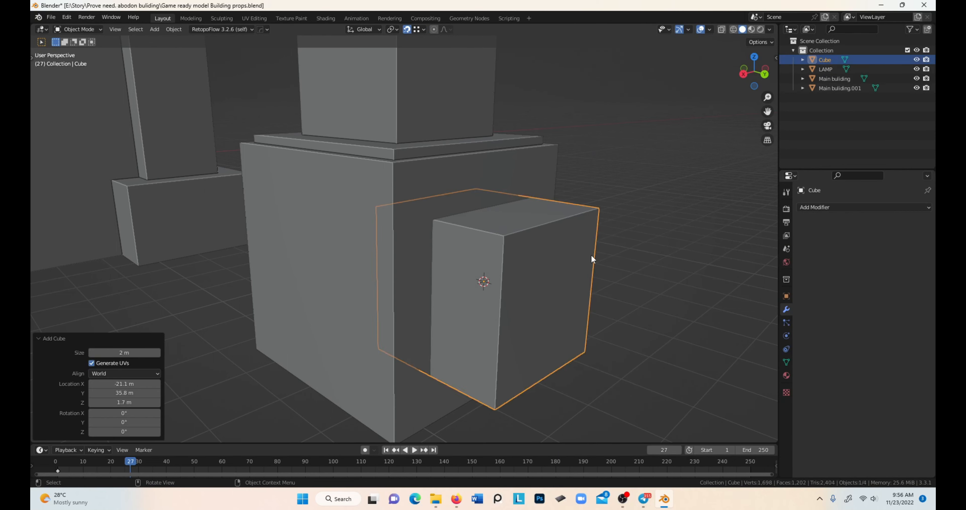
pyautogui.press('Tab')
pyautogui.press('s')
pyautogui.click(512, 244)
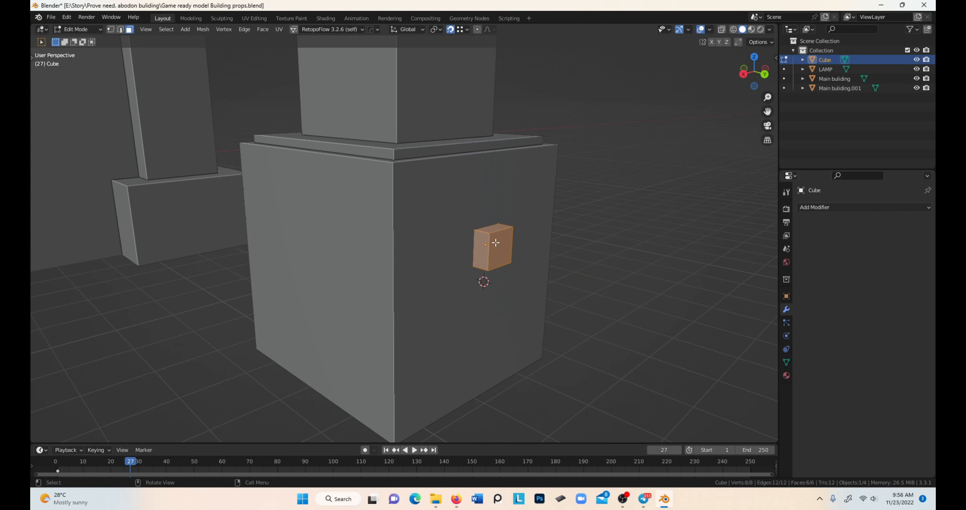
# - Add one centred vertical loop cut through the small cube, splitting its outer face in half
pyautogui.moveTo(502, 237); pyautogui.dragTo(488, 243, button='middle')
pyautogui.scroll(2, 533, 275)
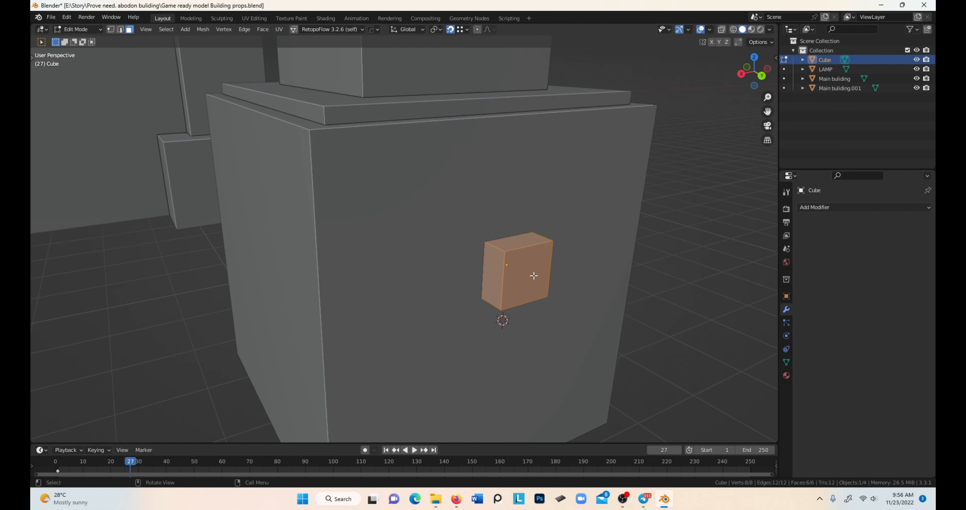
pyautogui.moveTo(533, 276); pyautogui.dragTo(505, 270, button='middle')
pyautogui.hotkey('ctrl', 'r')
pyautogui.doubleClick(502, 258)
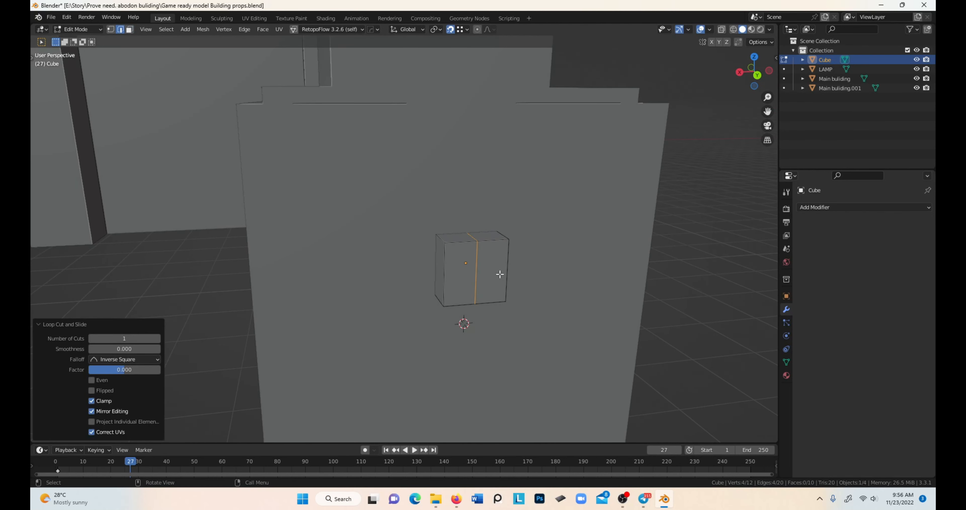
# - Isolate the small cube in local view and dissolve its two upper outer edges to form a triangular prism
pyautogui.press('Tab')
pyautogui.press('KP_Divide')
pyautogui.press('Tab')
pyautogui.moveTo(447, 267); pyautogui.dragTo(434, 235, button='middle')
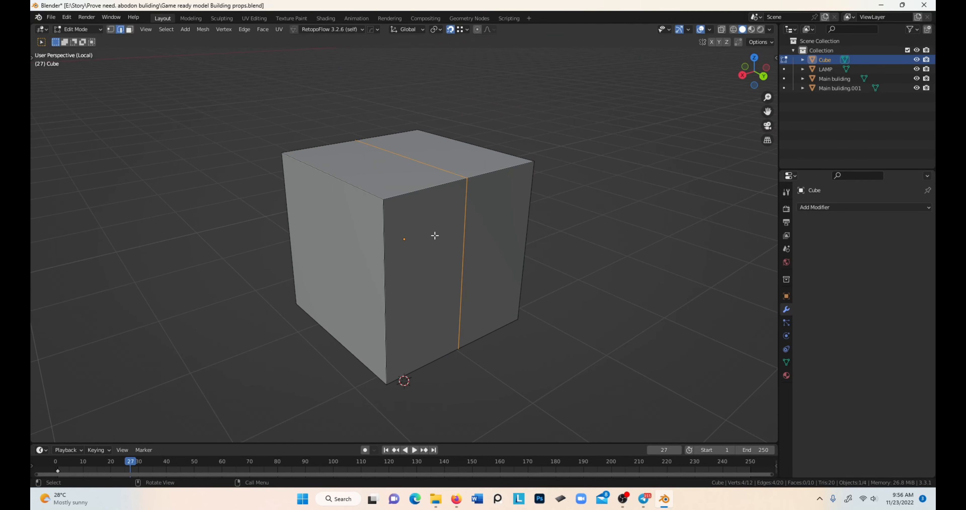
pyautogui.keyDown('shift'); pyautogui.click(467, 143); pyautogui.keyUp('shift')
pyautogui.press('x')
pyautogui.click(443, 144)
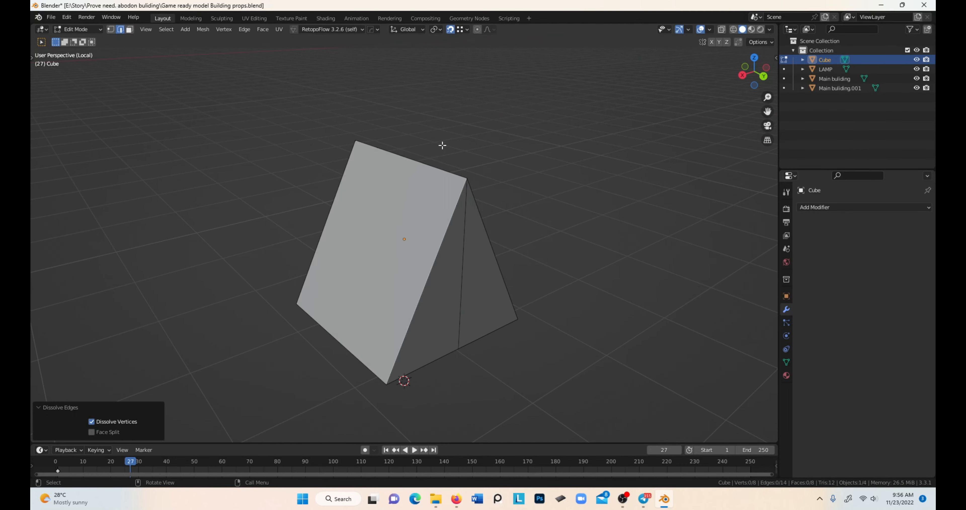
# - Dissolve the leftover centre edges on the prism's end faces and underside, and return from local view to the full scene
pyautogui.moveTo(442, 147); pyautogui.dragTo(378, 284, button='middle')
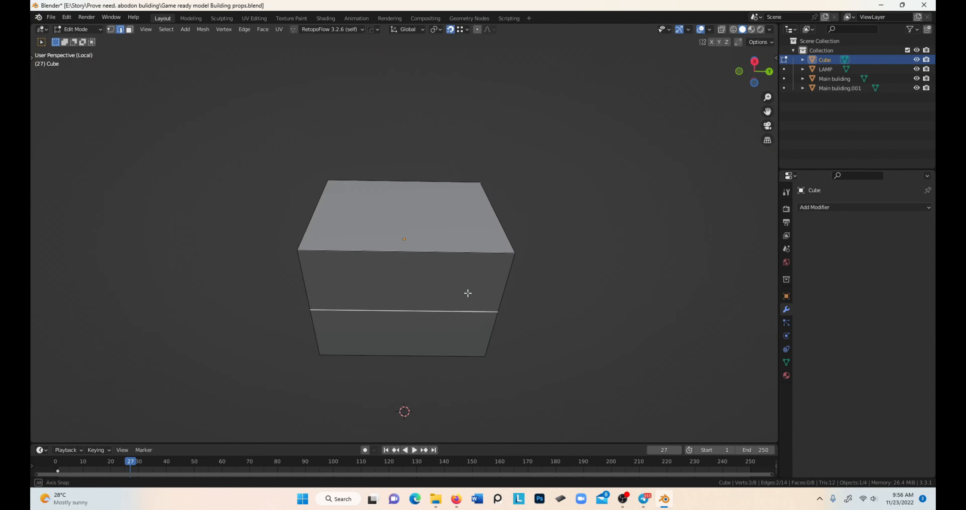
pyautogui.keyDown('shift'); pyautogui.click(367, 212); pyautogui.keyUp('shift')
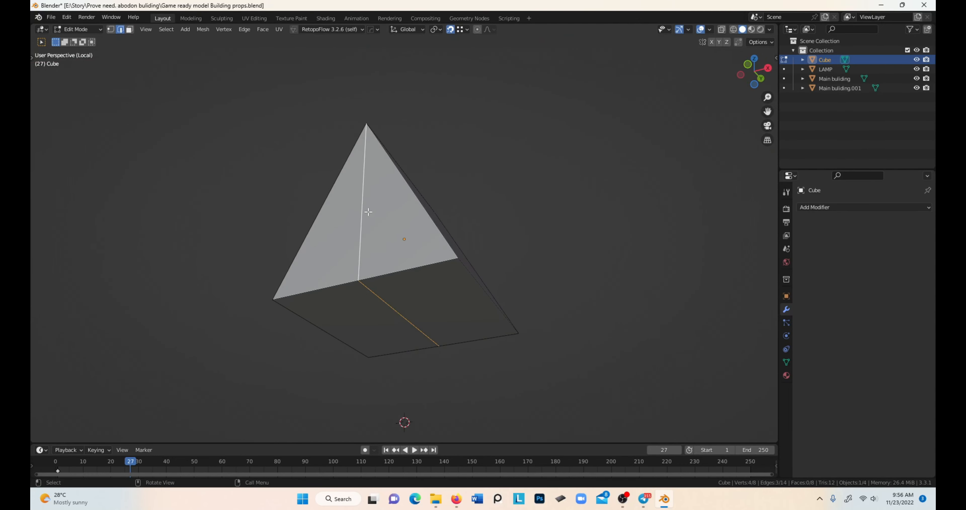
pyautogui.press('x')
pyautogui.click(369, 213)
pyautogui.moveTo(409, 225); pyautogui.dragTo(429, 305, button='middle')
pyautogui.hotkey('alt', 'z')
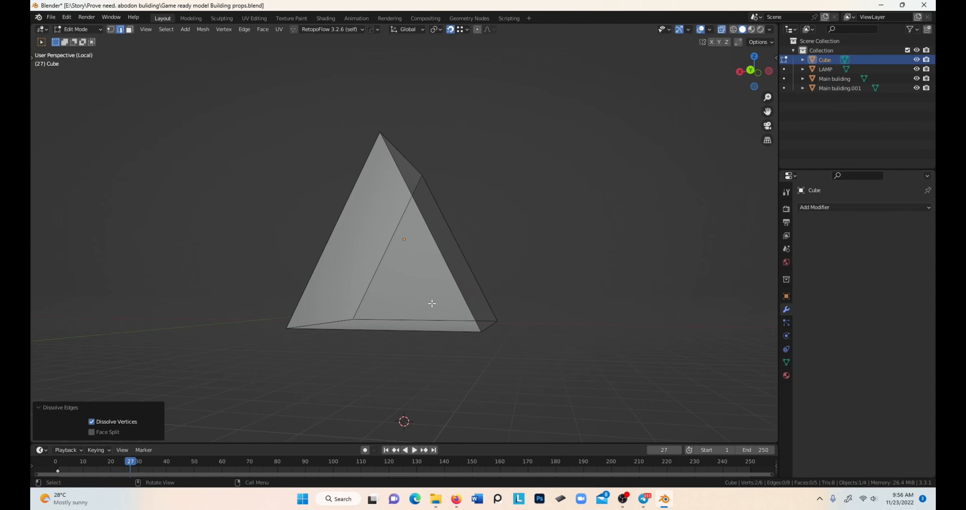
pyautogui.press('Tab')
pyautogui.press('KP_Divide')
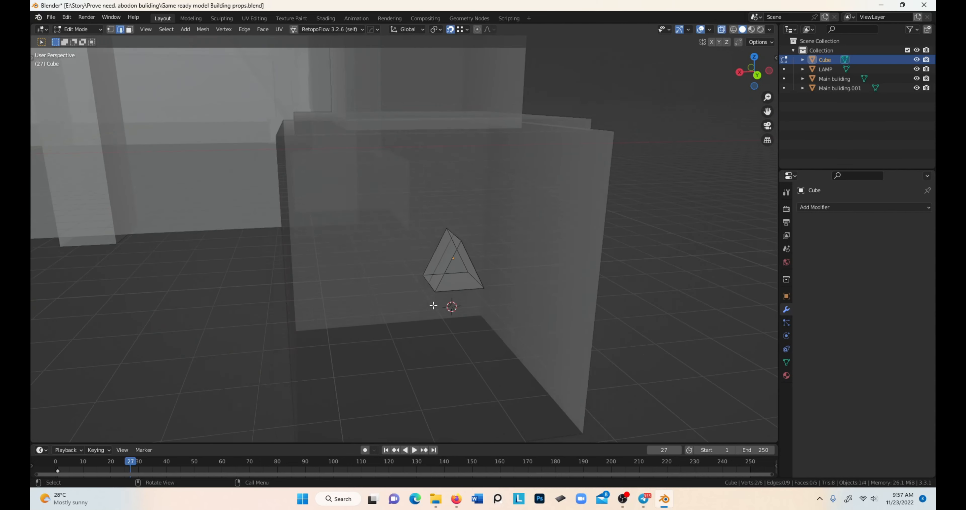
# - Raise the prism about 0.71 m along Z and rotate it about 66.8° around the Y axis
pyautogui.press('g')
pyautogui.press('z')
pyautogui.click(624, 207)
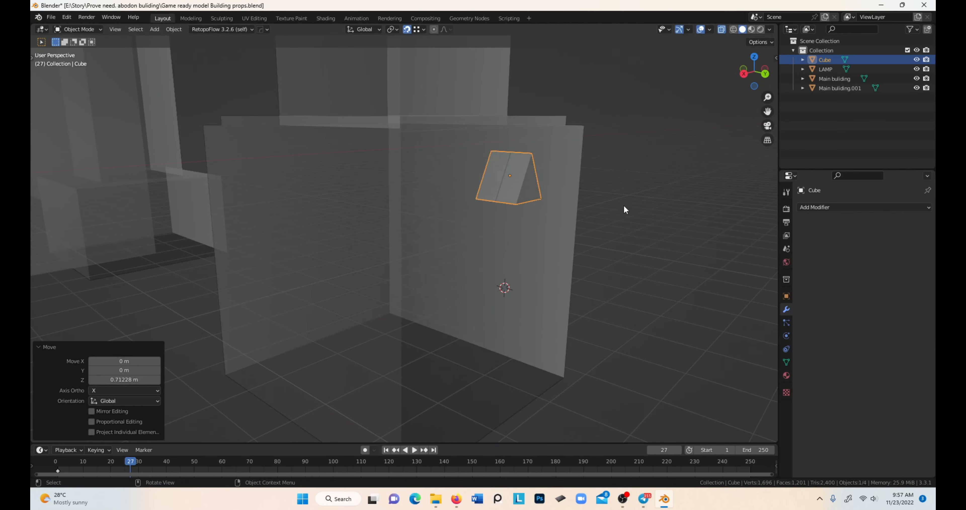
pyautogui.press('r')
pyautogui.press('x')
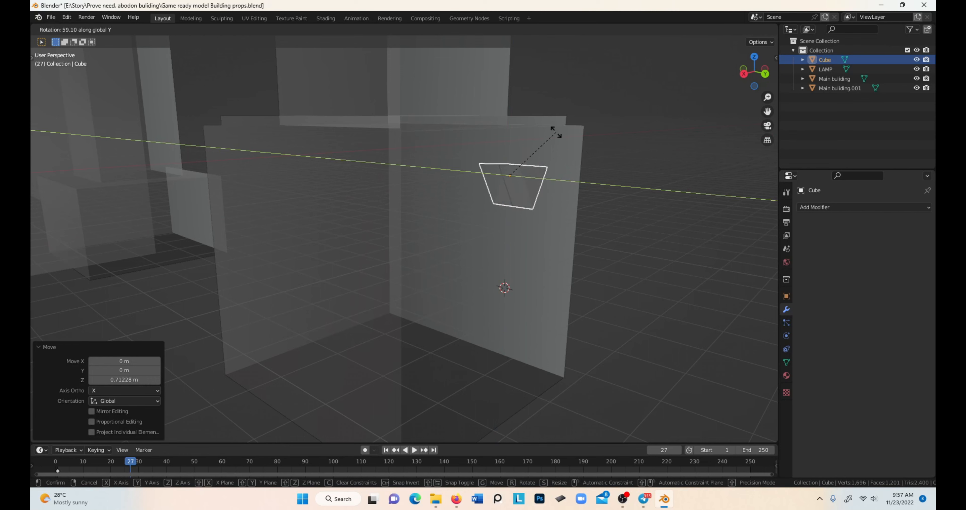
pyautogui.click(545, 132)
# - Adjust the prism's rotation around Y and enlarge it by a factor of 1.568
pyautogui.moveTo(545, 132); pyautogui.dragTo(574, 207, button='middle')
pyautogui.press('r')
pyautogui.press('y')
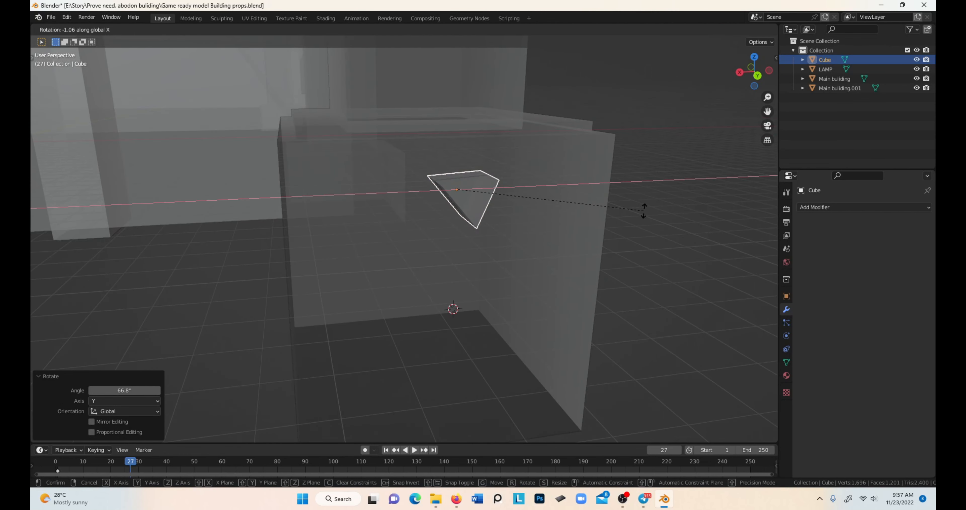
pyautogui.click(645, 213)
pyautogui.moveTo(488, 212); pyautogui.dragTo(521, 221, button='middle')
pyautogui.press('s')
pyautogui.click(583, 229)
pyautogui.hotkey('alt', 'z')
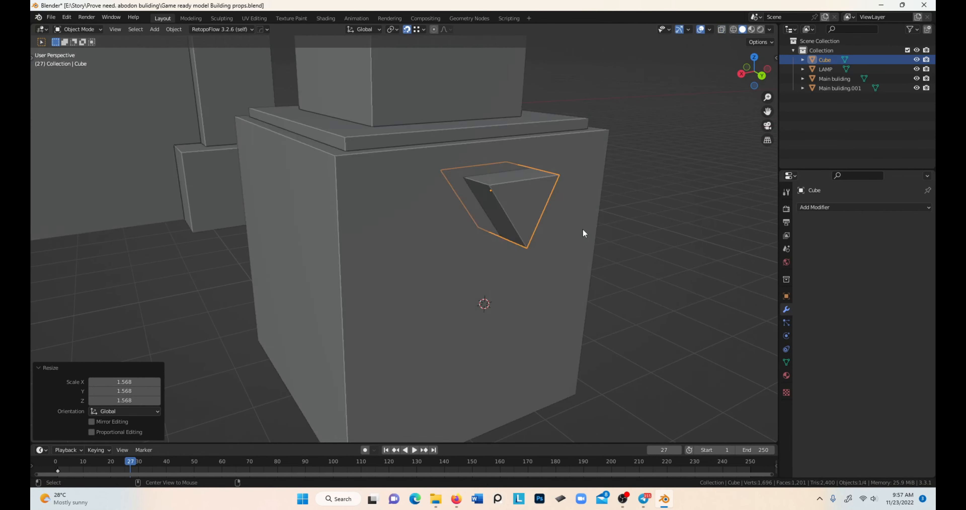
# - Move the prism about 0.12 m outward along Y and lower it slightly along Z
pyautogui.moveTo(583, 231); pyautogui.dragTo(626, 234, button='middle')
pyautogui.press('g')
pyautogui.press('y')
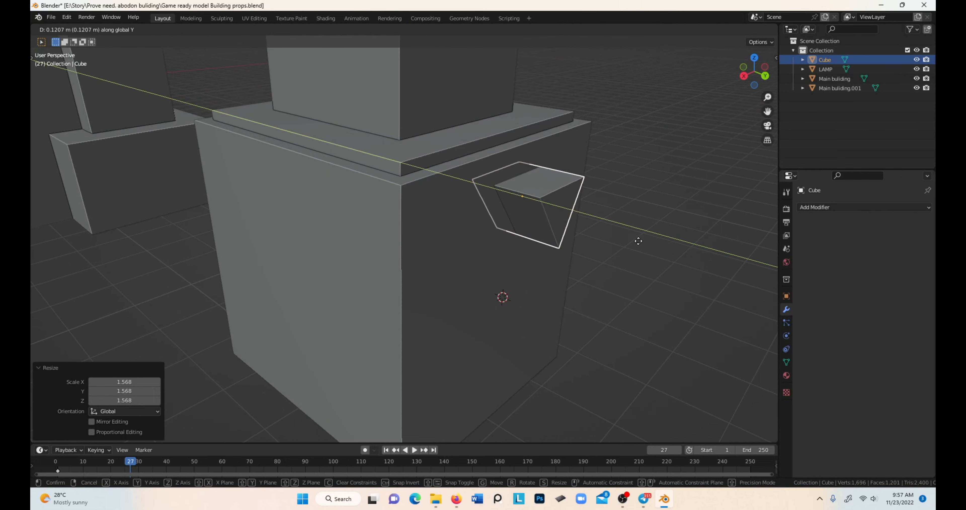
pyautogui.click(638, 239)
pyautogui.press('g')
pyautogui.press('z')
pyautogui.click(638, 247)
# - Move the prism's outer triangular face about 0.08 m inward along Y
pyautogui.press('Tab')
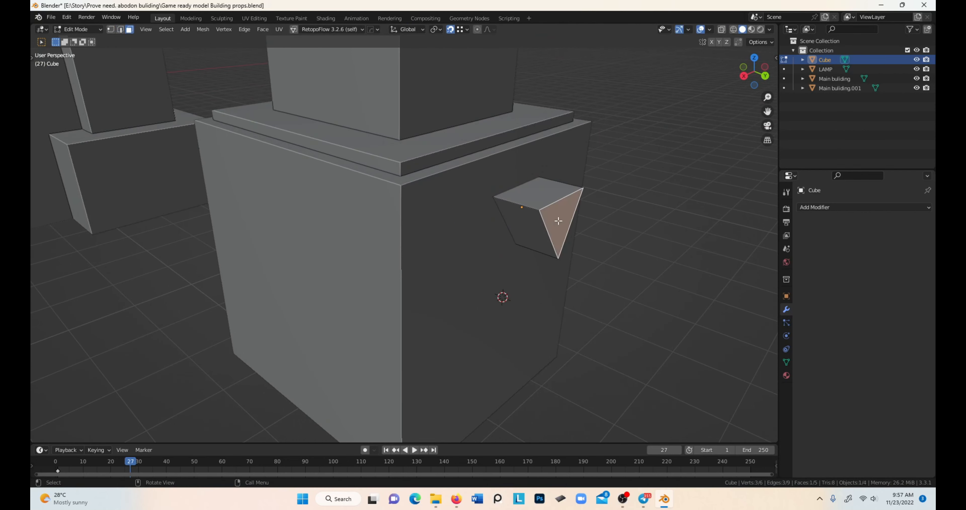
pyautogui.press('g')
pyautogui.press('x')
pyautogui.press('y')
pyautogui.click(623, 245)
# - Try to extrude the prism's outer triangular face and undo the extrusion
pyautogui.keyDown('shift'); pyautogui.moveTo(623, 246); pyautogui.dragTo(568, 236, button='middle'); pyautogui.keyUp('shift')
pyautogui.press('e')
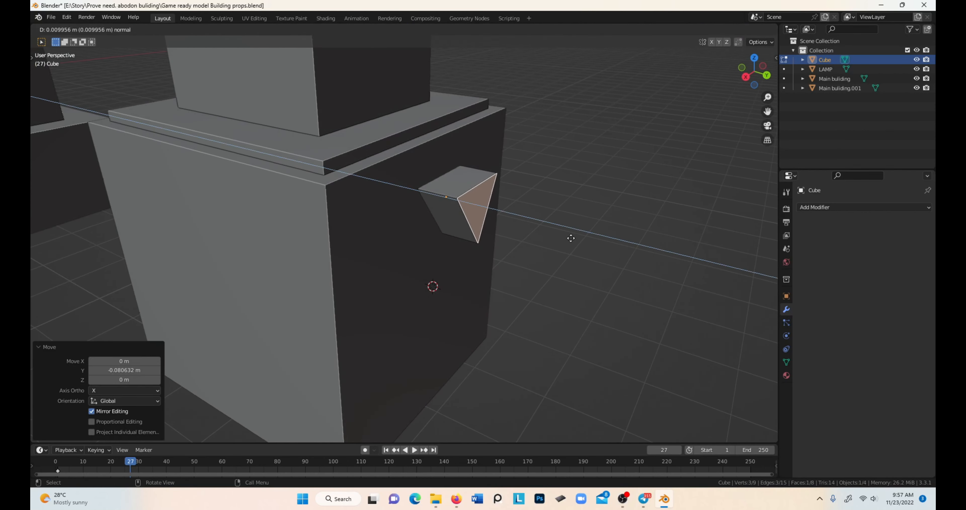
pyautogui.click(631, 261)
pyautogui.hotkey('ctrl', 'z')
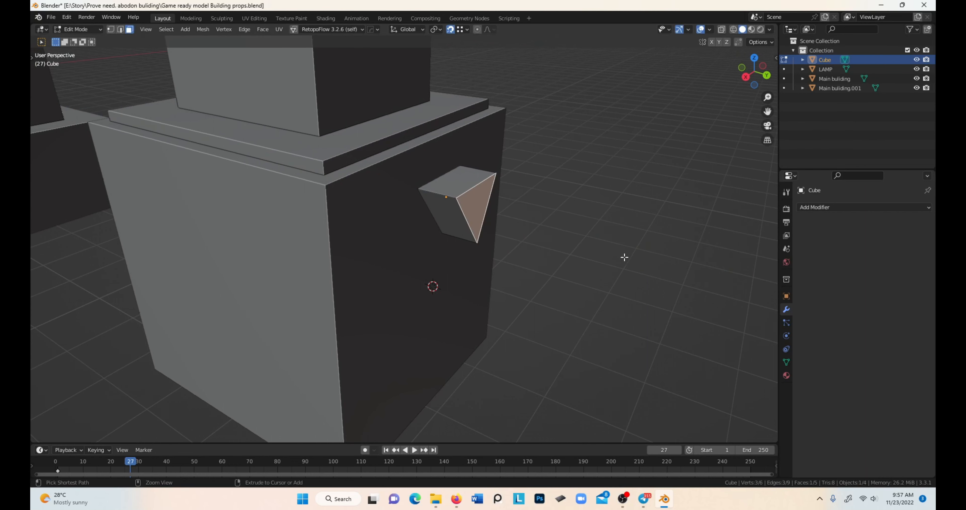
# - Set the wedge prism's Y rotation to 0°
pyautogui.moveTo(623, 261); pyautogui.dragTo(556, 226, button='middle')
pyautogui.click(786, 296)
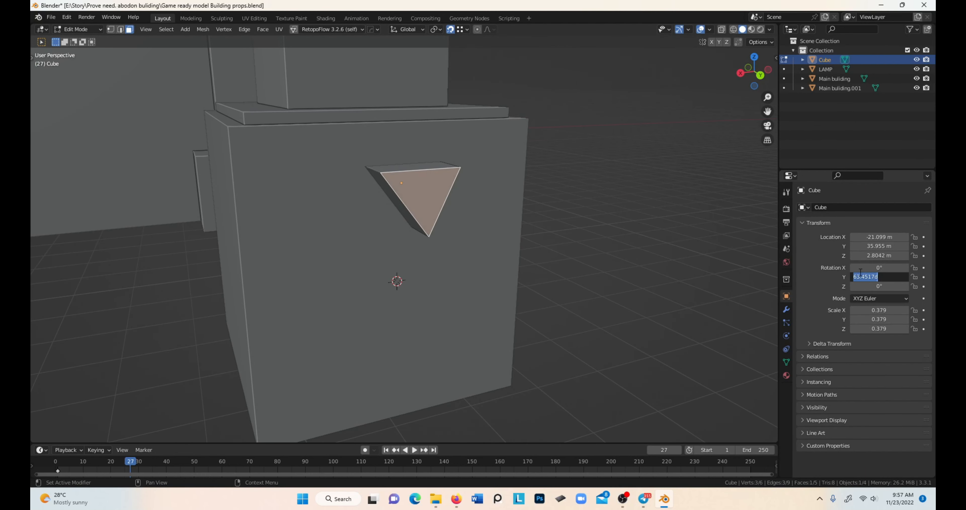
pyautogui.write('0')
pyautogui.press('Return')
pyautogui.moveTo(502, 260); pyautogui.dragTo(557, 231, button='middle')
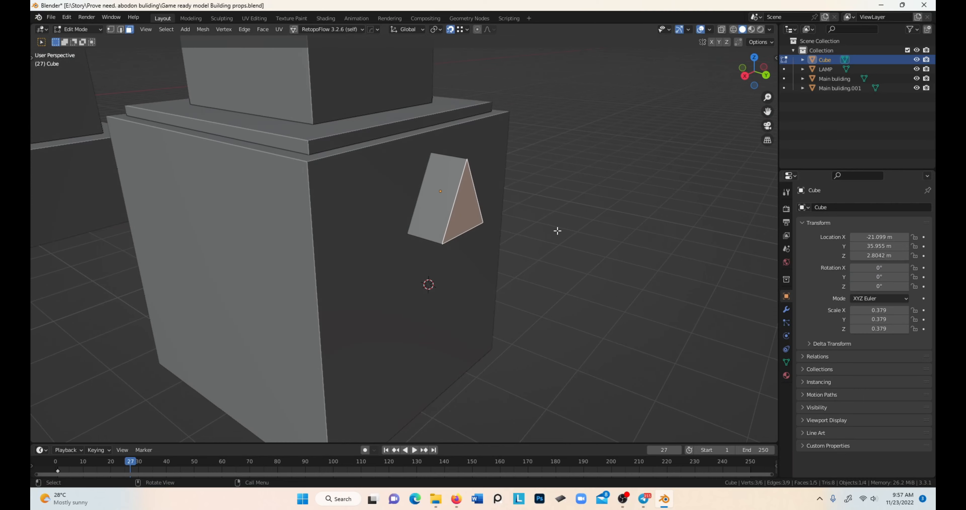
# - Move the prism's outer triangular face outward along Y and extrude it about 0.85 m
pyautogui.press('y')
pyautogui.rightClick(626, 280)
pyautogui.press('g')
pyautogui.press('y')
pyautogui.click(601, 250)
pyautogui.press('e')
pyautogui.click(674, 287)
# - Scale down the ornament's extruded end face and raise it along Z
pyautogui.press('s')
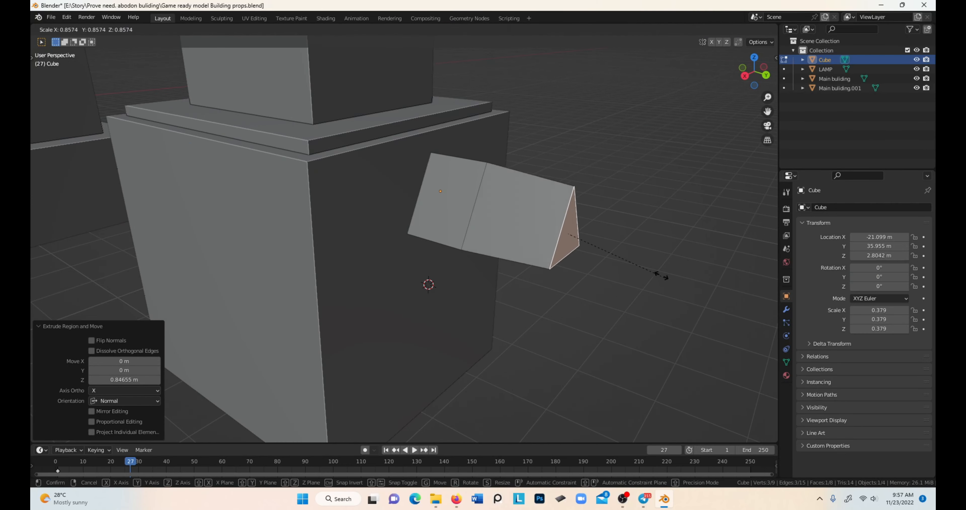
pyautogui.click(619, 252)
pyautogui.press('g')
pyautogui.press('z')
pyautogui.click(613, 210)
pyautogui.press('Tab')
# - Delete the ornament's hidden triangular face at the end inside the lamp base, using X-ray display
pyautogui.moveTo(609, 215); pyautogui.dragTo(637, 266, button='middle')
pyautogui.press('Tab')
pyautogui.hotkey('alt', 'z')
pyautogui.click(400, 179)
pyautogui.press('x')
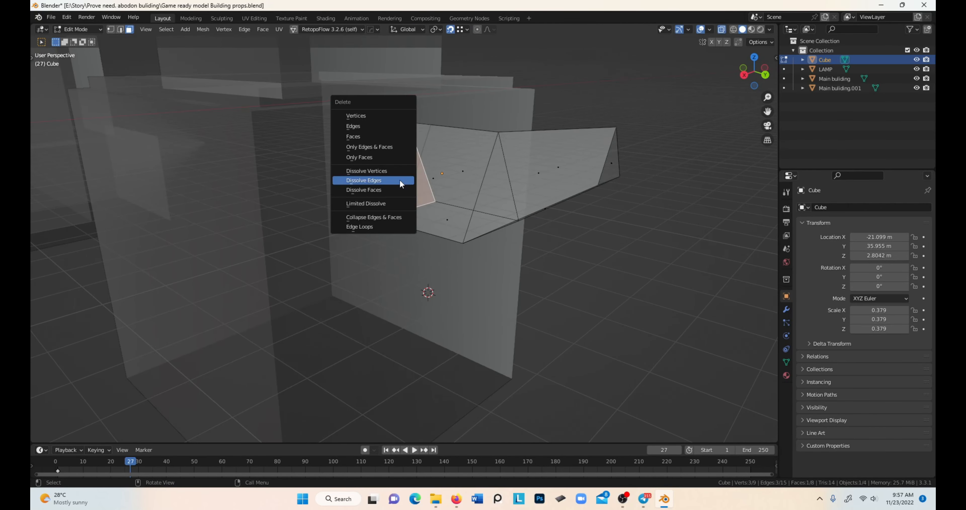
pyautogui.click(382, 139)
pyautogui.hotkey('alt', 'z')
pyautogui.moveTo(515, 251); pyautogui.dragTo(477, 225, button='middle')
pyautogui.press('Tab')
# - Set the lamp post's origin to its geometry
pyautogui.scroll(-3, 451, 228)
pyautogui.click(359, 212)
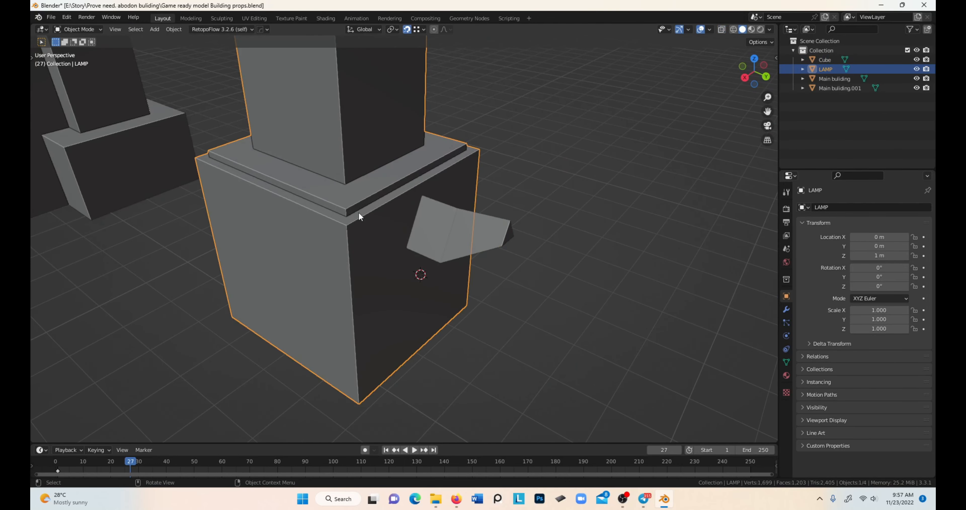
pyautogui.scroll(-5, 358, 212)
pyautogui.click(171, 30)
pyautogui.moveTo(202, 50)
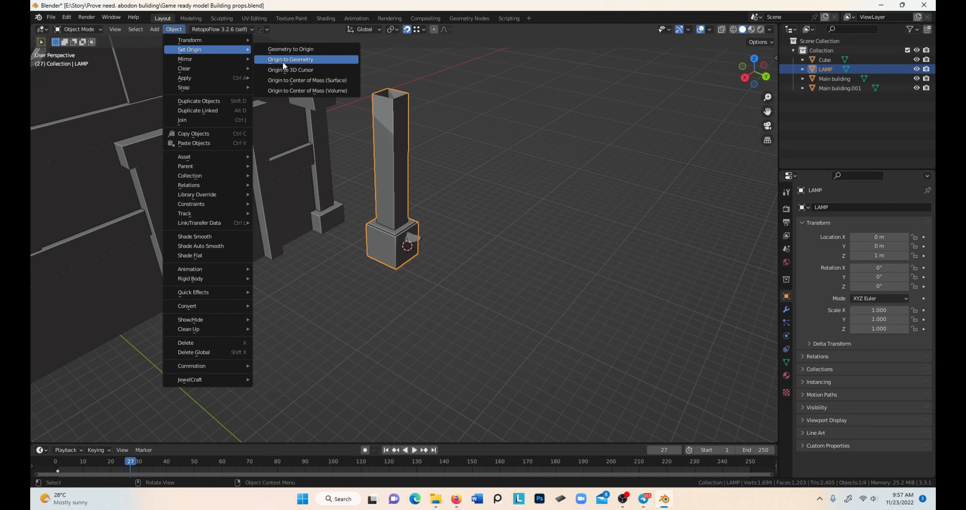
pyautogui.click(286, 60)
# - Mirror the ornament across the lamp post along the Y axis with a mirror modifier
pyautogui.scroll(3, 394, 262)
pyautogui.moveTo(394, 273); pyautogui.dragTo(419, 269, button='middle')
pyautogui.click(421, 232)
pyautogui.keyDown('shift'); pyautogui.click(392, 214); pyautogui.keyUp('shift')
pyautogui.hotkey('alt', 'x')
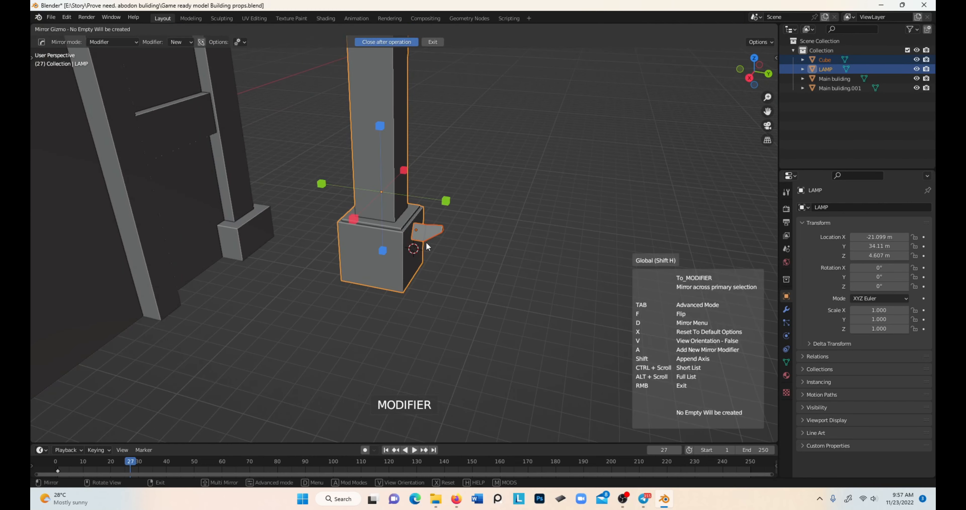
pyautogui.click(442, 200)
pyautogui.click(428, 233)
# - Snap the 3D cursor to the lamp post's origin and use the 3D cursor as the transform pivot
pyautogui.moveTo(463, 251); pyautogui.dragTo(422, 251, button='middle')
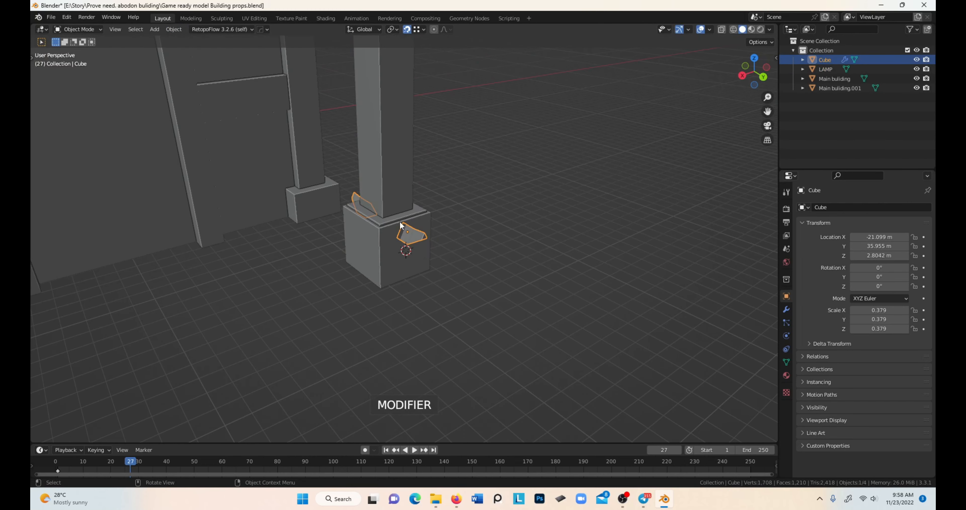
pyautogui.click(381, 192)
pyautogui.hotkey('shift', 's')
pyautogui.click(391, 242)
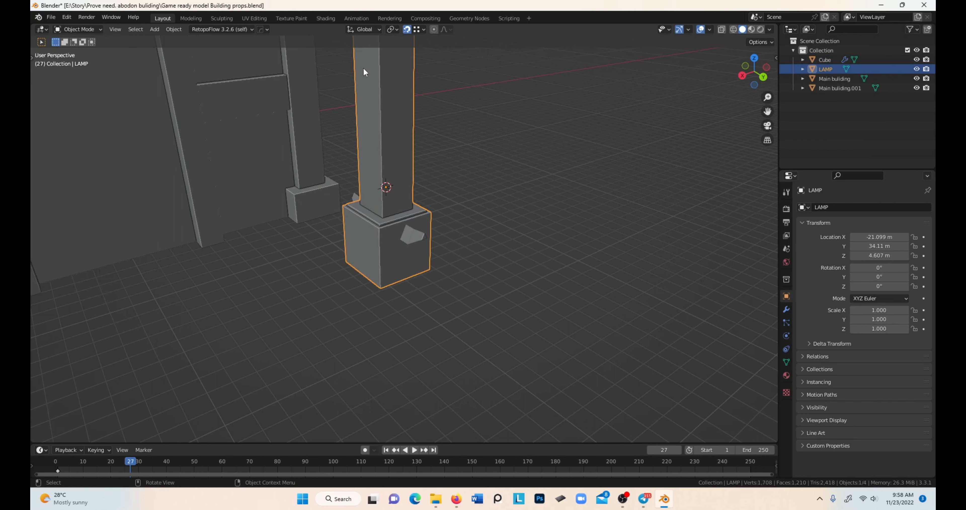
pyautogui.click(396, 32)
pyautogui.click(403, 50)
# - Duplicate the mirrored ornament in place
pyautogui.click(420, 237)
pyautogui.hotkey('shift', 'd')
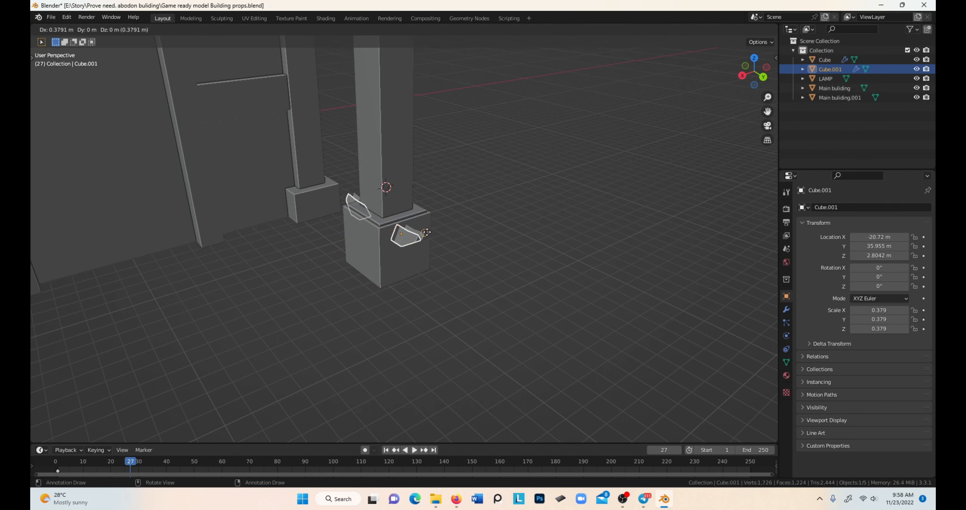
pyautogui.rightClick(426, 232)
# - Try rotating the duplicated ornament about -86° around Z and undo the rotation
pyautogui.press('r')
pyautogui.press('z')
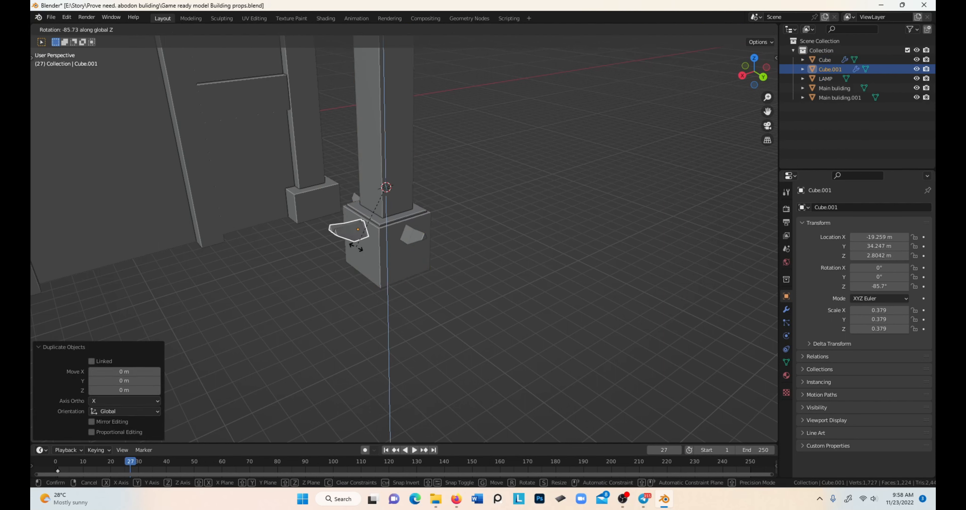
pyautogui.click(356, 246)
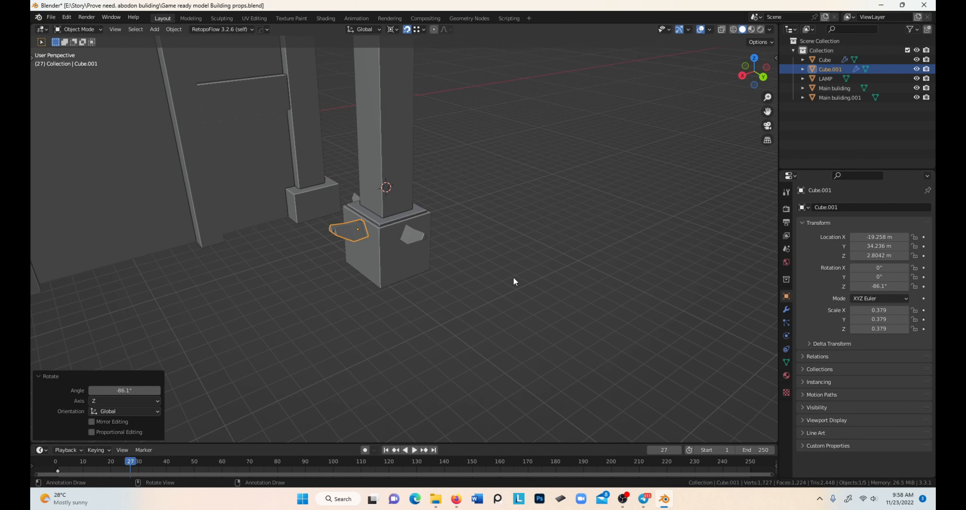
pyautogui.moveTo(513, 277); pyautogui.dragTo(488, 286, button='middle')
pyautogui.hotkey('ctrl', 'z')
# - Switch the duplicate's mirror modifier to the X axis and rotate the duplicate about -83° around Z
pyautogui.click(786, 309)
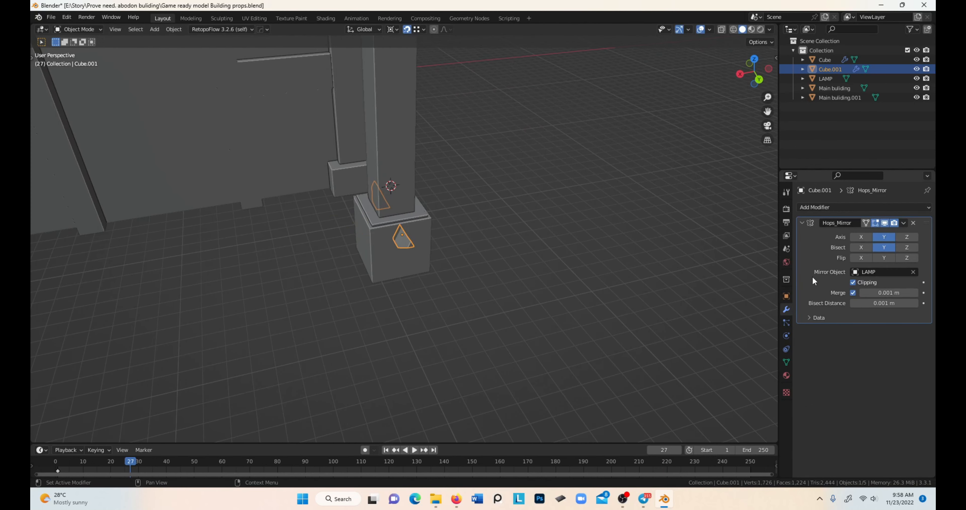
pyautogui.click(861, 238)
pyautogui.press('r')
pyautogui.press('z')
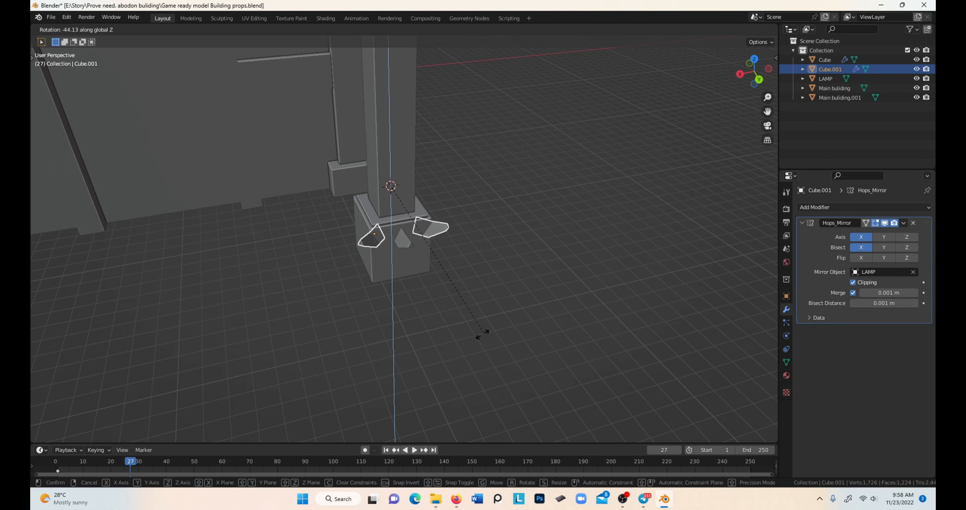
pyautogui.click(371, 347)
# - Refine the duplicated ornament's Z rotation to exactly -90°
pyautogui.moveTo(383, 342); pyautogui.dragTo(517, 316, button='middle')
pyautogui.scroll(2, 512, 318)
pyautogui.press('r')
pyautogui.press('z')
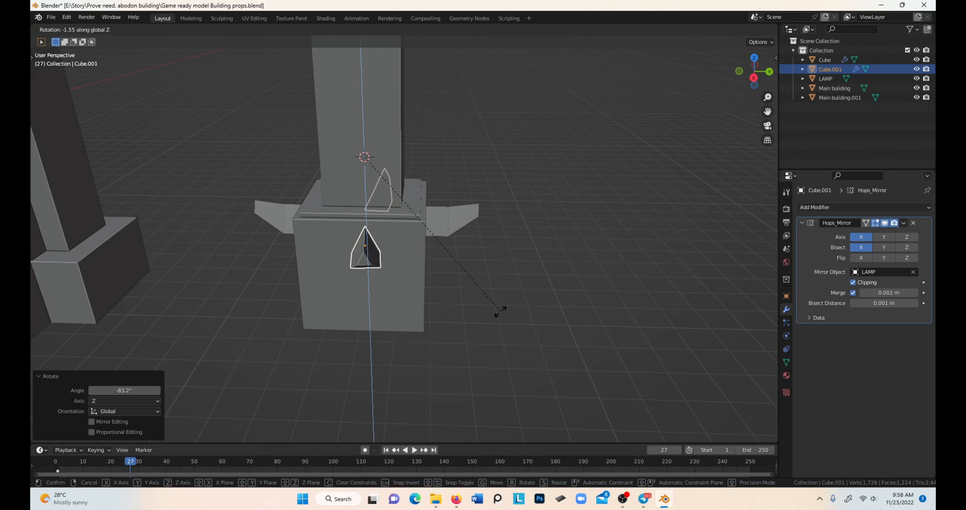
pyautogui.click(501, 313)
pyautogui.click(786, 296)
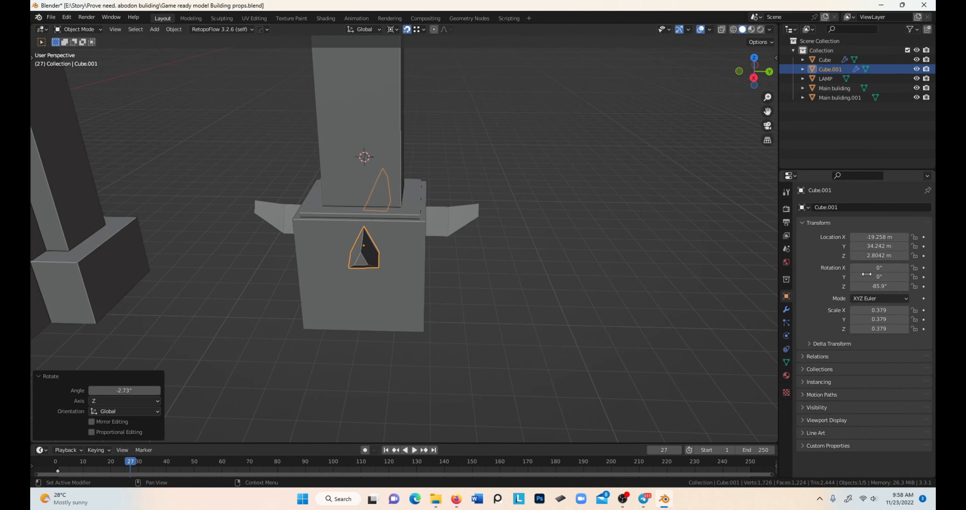
pyautogui.click(549, 175)
# - Add a horizontal loop cut around the lamp's base block and slide it close to the bottom edge
pyautogui.moveTo(548, 175); pyautogui.dragTo(545, 194, button='middle')
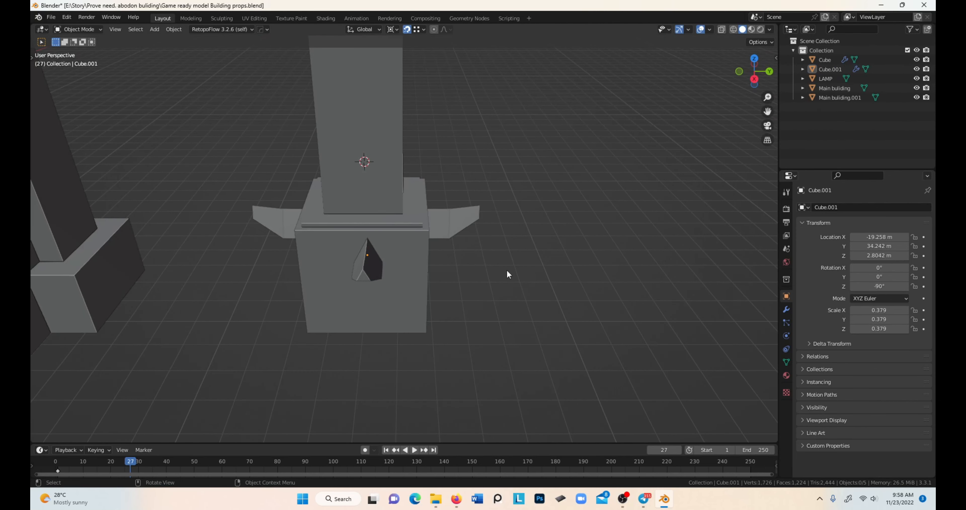
pyautogui.moveTo(508, 274); pyautogui.dragTo(377, 243, button='middle')
pyautogui.click(386, 225)
pyautogui.press('Tab')
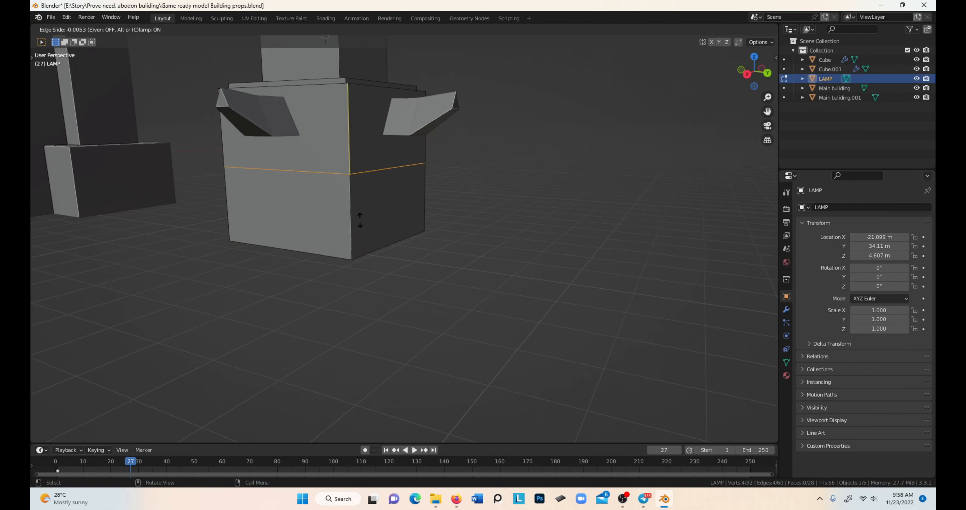
pyautogui.click(476, 264)
pyautogui.click(504, 264)
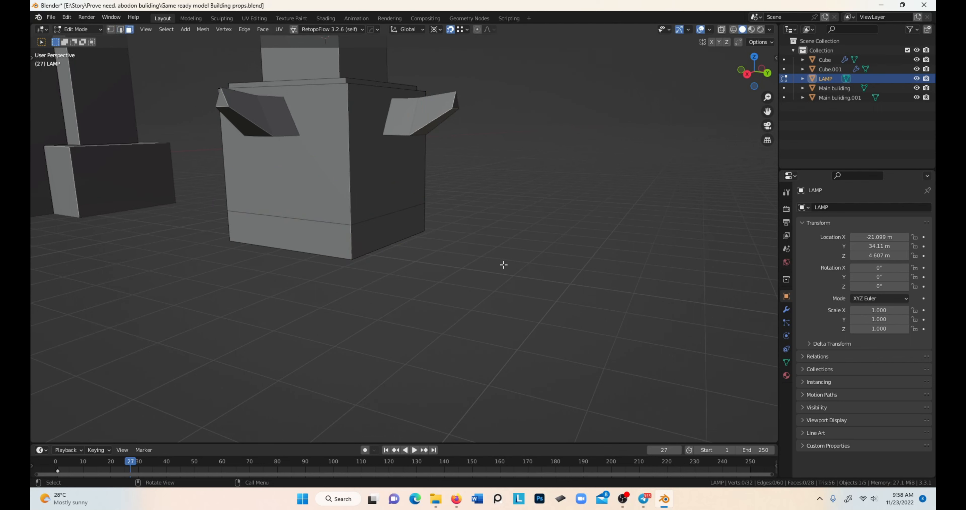
# - Extrude the base's lowest face loop and push it outward about 0.86 m along its normals to form a plinth
pyautogui.keyDown('alt'); pyautogui.click(350, 244); pyautogui.keyUp('alt')
pyautogui.press('e')
pyautogui.rightClick(488, 243)
pyautogui.hotkey('alt', 's')
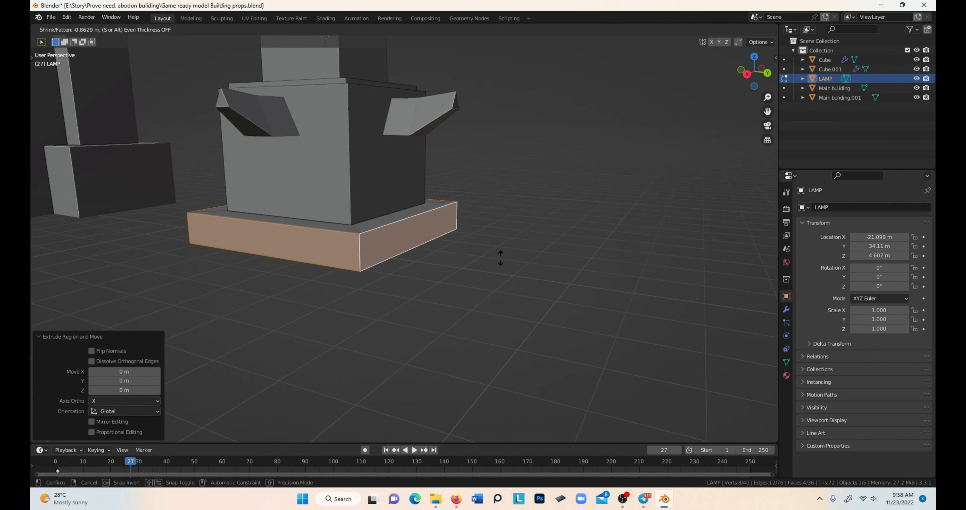
pyautogui.click(501, 262)
pyautogui.press('Tab')
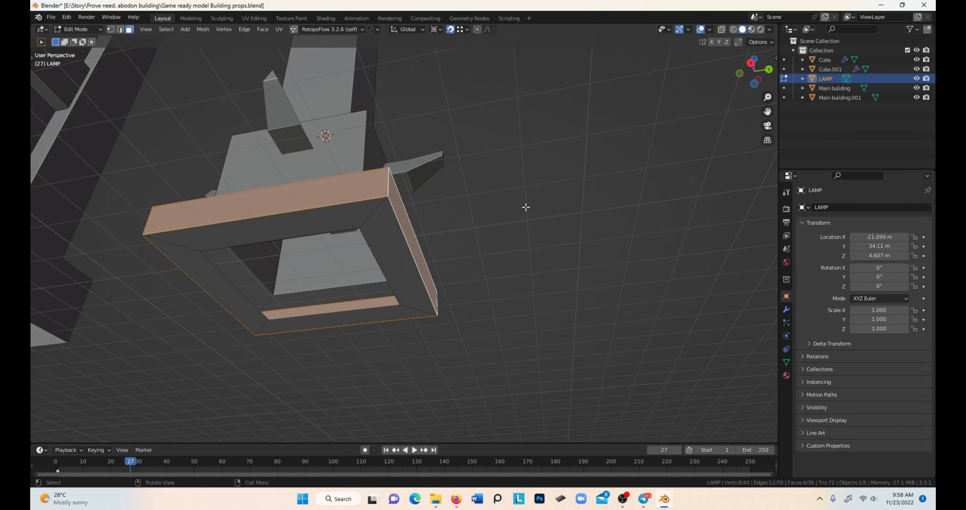
# - Delete the plinth's underside face ring and the hidden inner face loop behind it
pyautogui.click(526, 206)
pyautogui.keyDown('alt'); pyautogui.click(386, 213); pyautogui.keyUp('alt')
pyautogui.press('x')
pyautogui.click(539, 175)
pyautogui.keyDown('alt'); pyautogui.click(380, 212); pyautogui.keyUp('alt')
pyautogui.press('x')
pyautogui.click(381, 211)
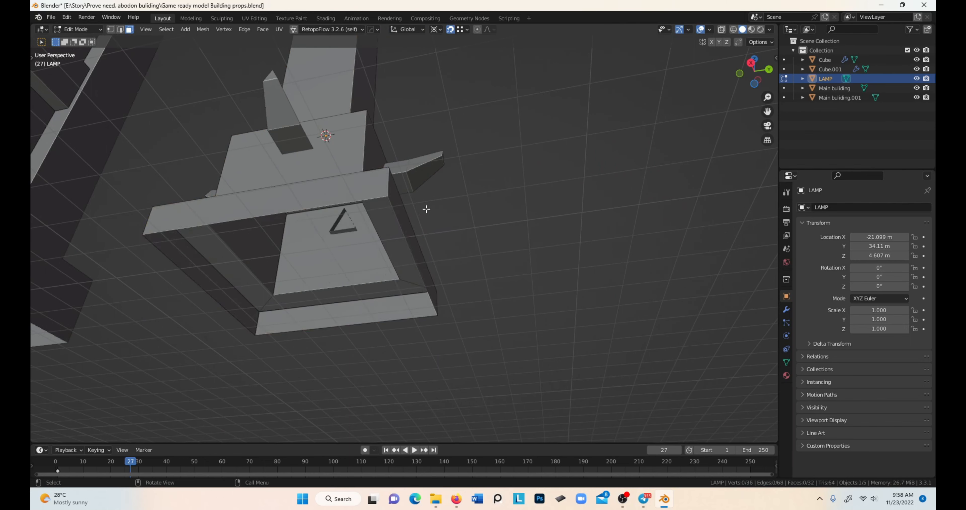
# - Add a horizontal loop cut around the lamp shaft and slide it down by a factor of 0.342
pyautogui.press('Tab')
pyautogui.moveTo(426, 209); pyautogui.dragTo(418, 285, button='middle')
pyautogui.press('Tab')
pyautogui.moveTo(309, 229); pyautogui.dragTo(261, 204, button='middle')
pyautogui.hotkey('ctrl', 'r')
pyautogui.click(263, 183)
pyautogui.rightClick(268, 184)
pyautogui.press('g')
pyautogui.press('g')
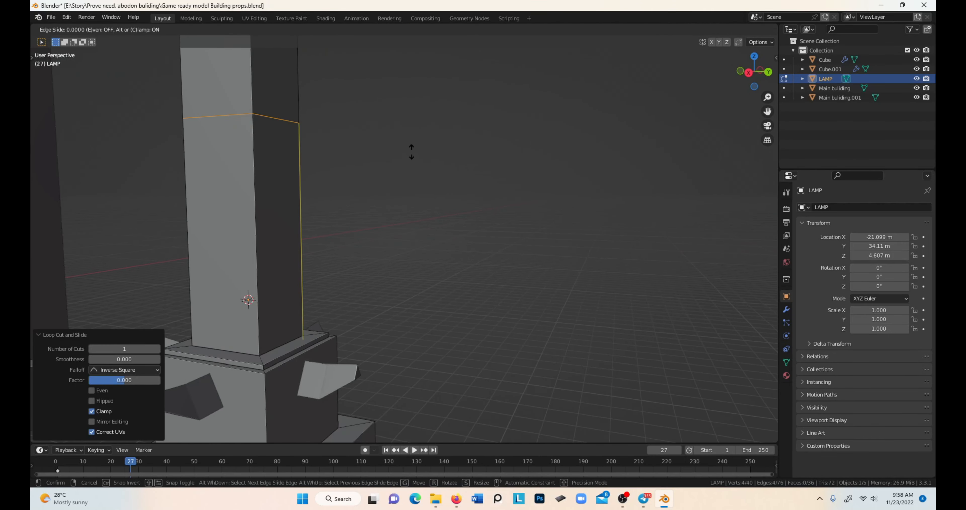
pyautogui.click(420, 227)
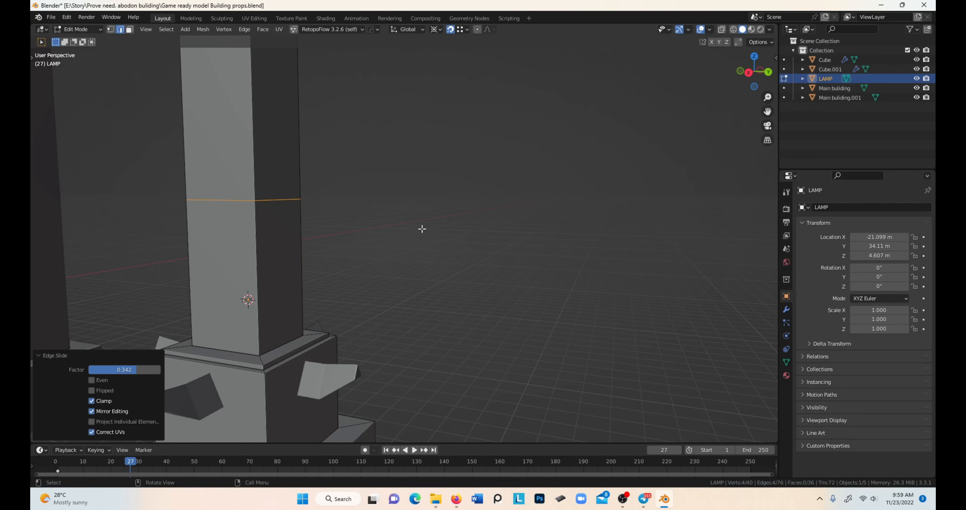
# - Bevel the shaft's loop cut into a wide band and lower the band about 0.66 m along Z
pyautogui.hotkey('ctrl', 'b')
pyautogui.click(471, 245)
pyautogui.press('g')
pyautogui.press('z')
pyautogui.click(465, 269)
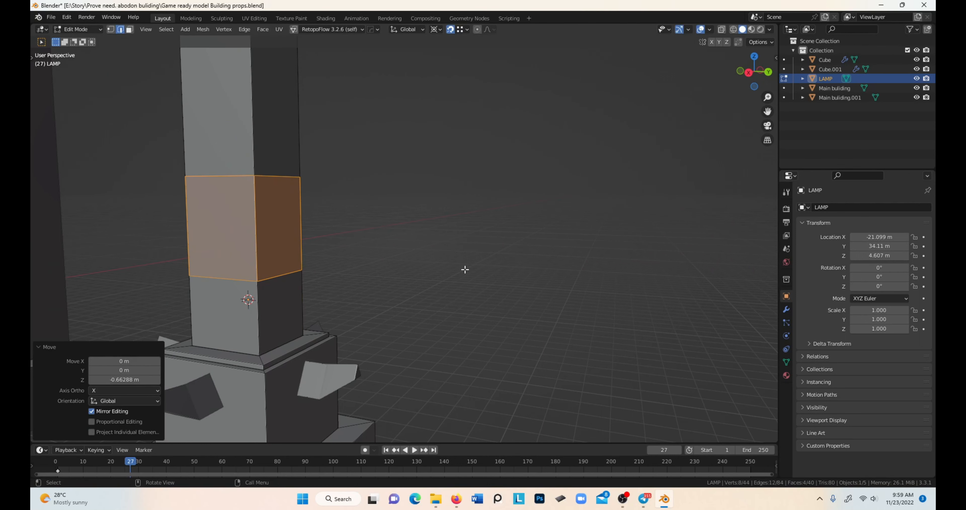
# - Extrude the shaft band outward about 0.593 m along its normals and pull it back in about 0.447 m
pyautogui.rightClick(427, 258)
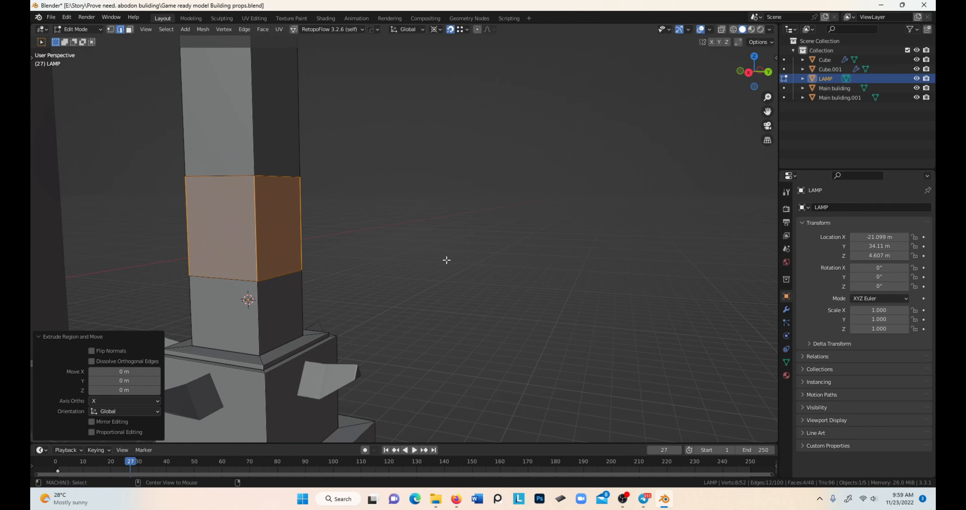
pyautogui.click(446, 256)
pyautogui.moveTo(438, 258); pyautogui.dragTo(426, 293, button='middle')
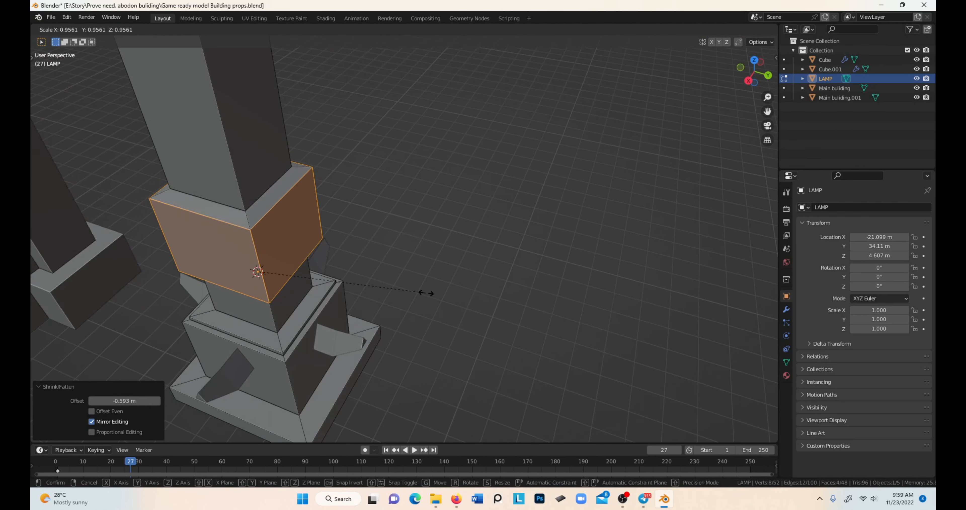
pyautogui.hotkey('alt', 's')
pyautogui.click(431, 287)
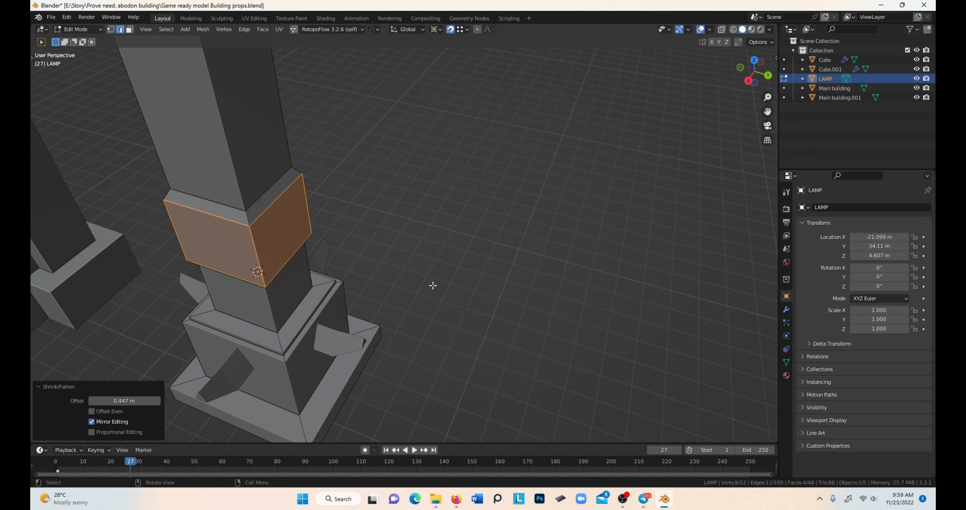
# - Flatten the collar's sloped ledges by moving their inner edge loops along Z, the upper one about 0.05 m down
pyautogui.moveTo(431, 286); pyautogui.dragTo(249, 164, button='middle')
pyautogui.click(491, 211)
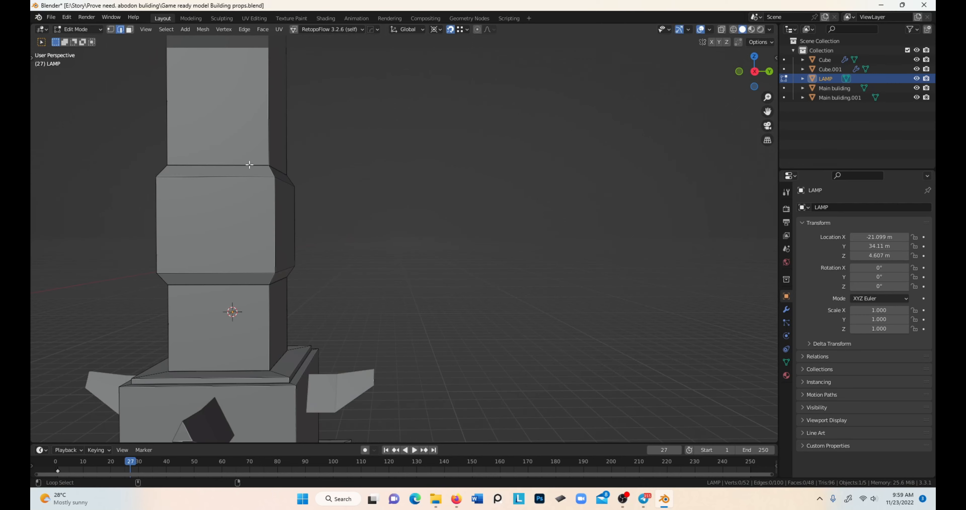
pyautogui.click(362, 164)
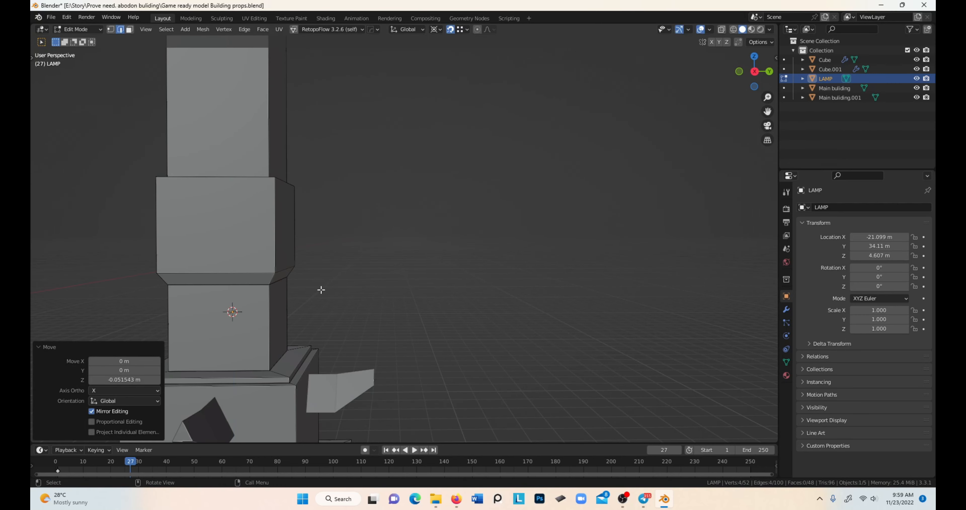
pyautogui.hotkey('alt', 'a')
pyautogui.click(278, 279)
pyautogui.press('Tab')
# - Add a loop cut near the collar's upper edge, lower it about 0.11 m and bevel it into a narrow strip
pyautogui.moveTo(317, 272); pyautogui.dragTo(442, 207, button='middle')
pyautogui.press('Tab')
pyautogui.click(414, 172)
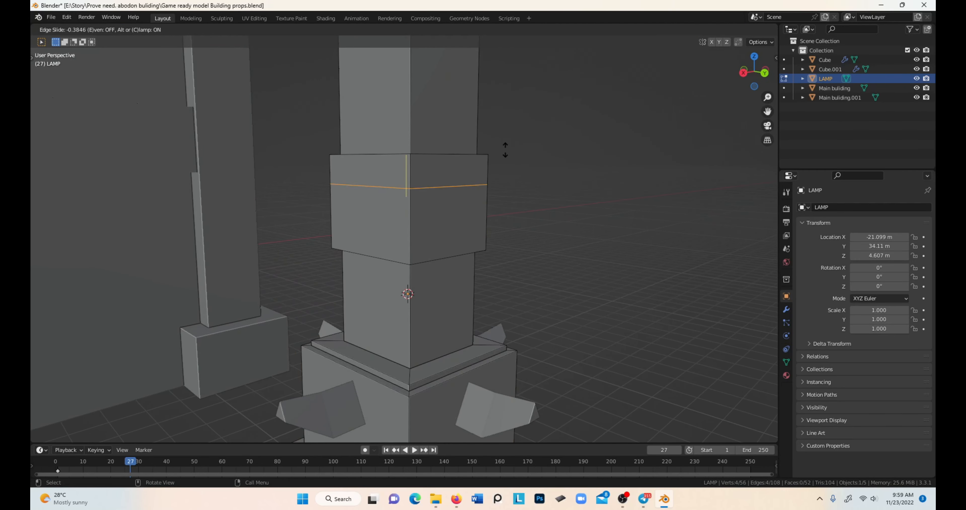
pyautogui.click(576, 138)
pyautogui.hotkey('ctrl', 'b')
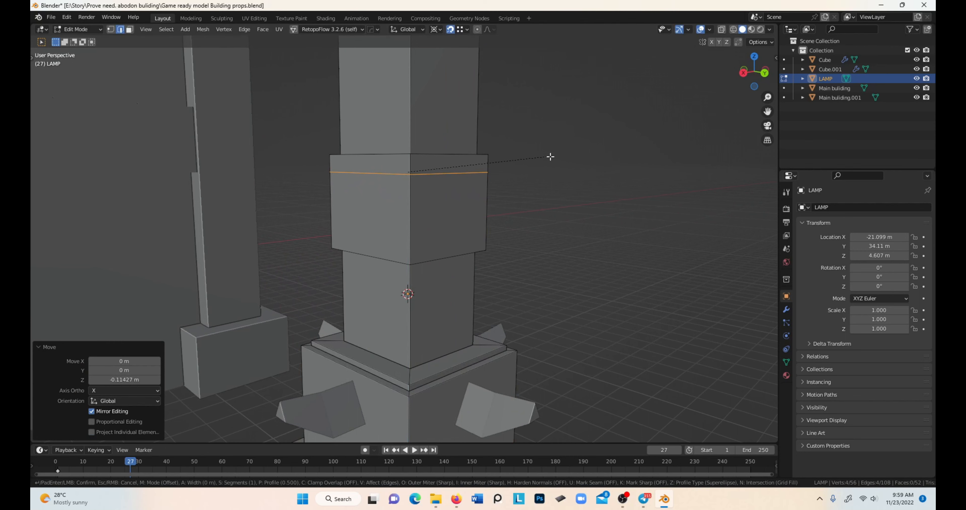
pyautogui.click(557, 158)
# - Extrude the collar's narrow strip and push it inward along its normals to form a groove
pyautogui.press('e')
pyautogui.rightClick(557, 158)
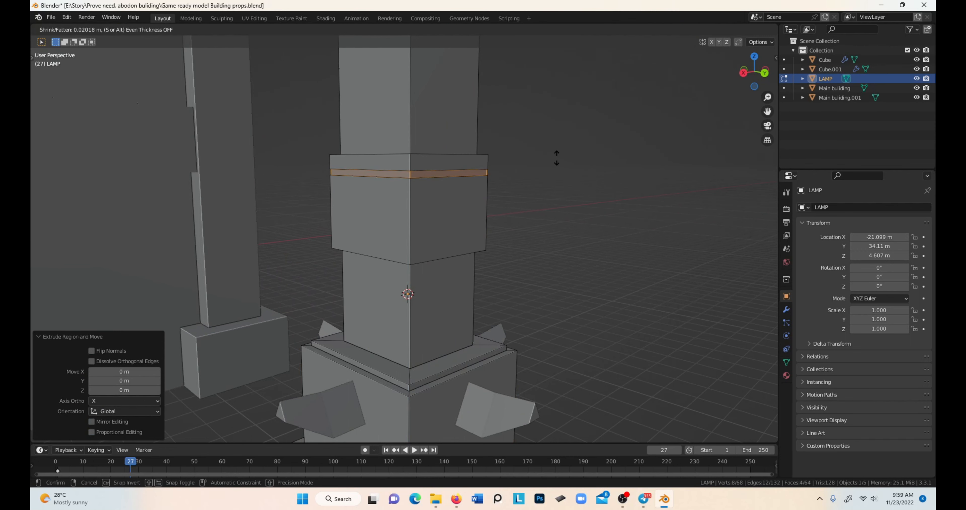
pyautogui.click(556, 156)
pyautogui.press('Tab')
pyautogui.moveTo(558, 156); pyautogui.dragTo(597, 181, button='middle')
pyautogui.click(597, 181)
pyautogui.moveTo(525, 186); pyautogui.dragTo(417, 354, button='middle')
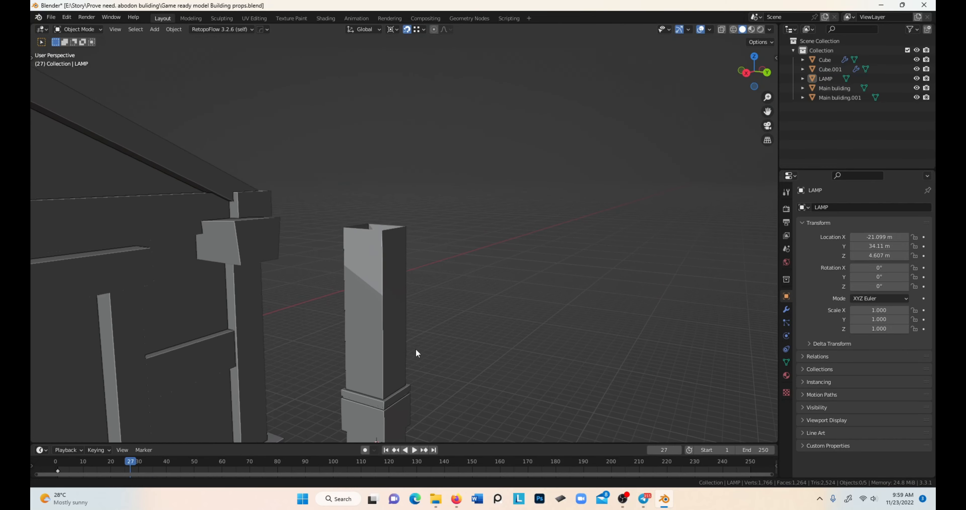
pyautogui.click(375, 248)
pyautogui.moveTo(375, 248); pyautogui.dragTo(531, 298, button='middle')
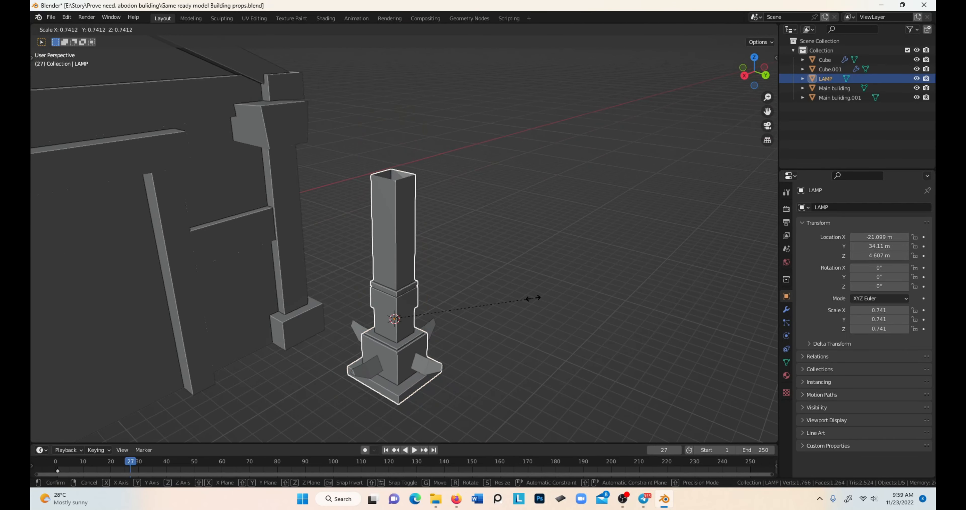
pyautogui.keyDown('shift'); pyautogui.click(431, 362); pyautogui.keyUp('shift')
pyautogui.moveTo(579, 375); pyautogui.dragTo(549, 240, button='middle')
pyautogui.click(759, 42)
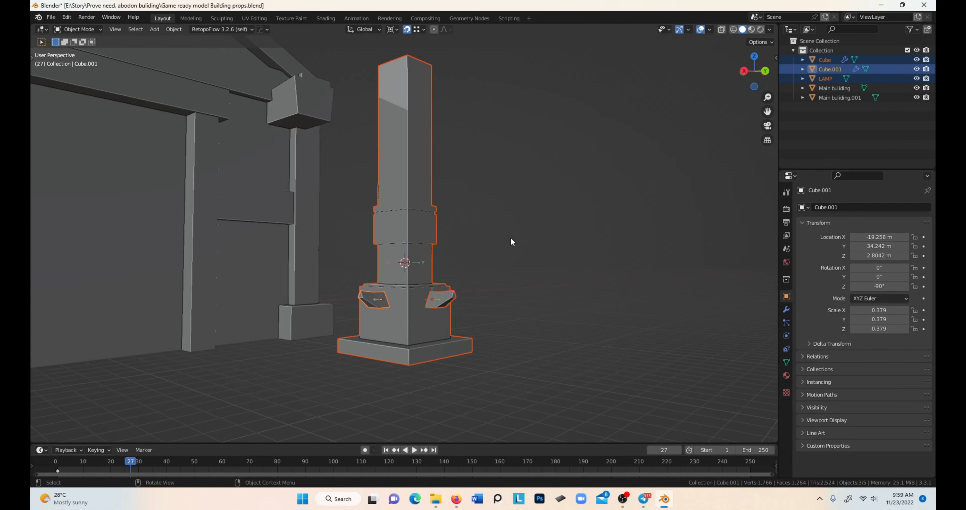
pyautogui.press('g')
pyautogui.press('z')
pyautogui.rightClick(482, 333)
pyautogui.press('Tab')
pyautogui.press('Tab')
# - Apply the mirror modifiers on both base ornament objects with Smart Apply
pyautogui.click(449, 300)
pyautogui.moveTo(373, 276); pyautogui.dragTo(383, 296, button='middle')
pyautogui.keyDown('shift'); pyautogui.click(379, 287); pyautogui.keyUp('shift')
pyautogui.press('q')
pyautogui.moveTo(415, 287)
pyautogui.click(456, 379)
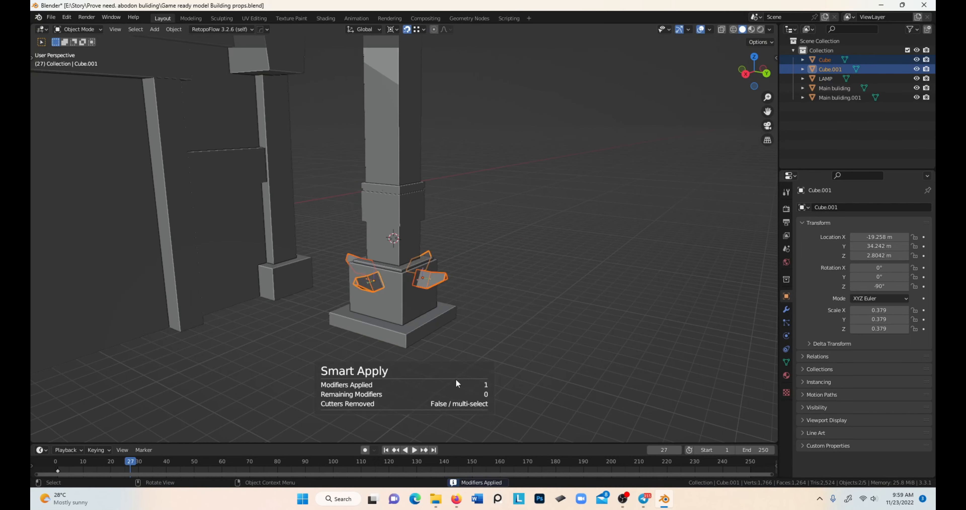
# - Join the ornaments into the lamp post and move only its origin down 4.607 m along Z
pyautogui.press('x')
pyautogui.click(756, 70)
pyautogui.click(404, 222)
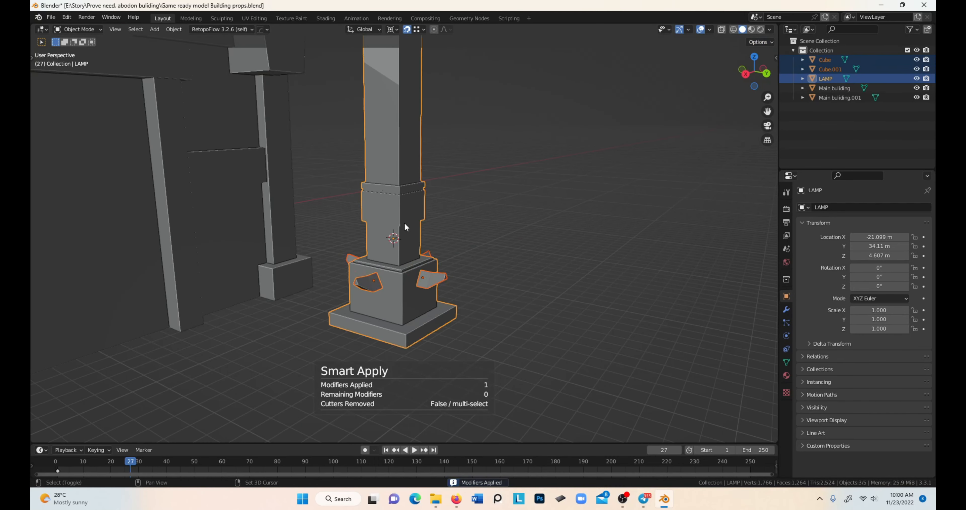
pyautogui.click(761, 41)
pyautogui.click(755, 71)
pyautogui.press('g')
pyautogui.press('z')
pyautogui.click(789, 88)
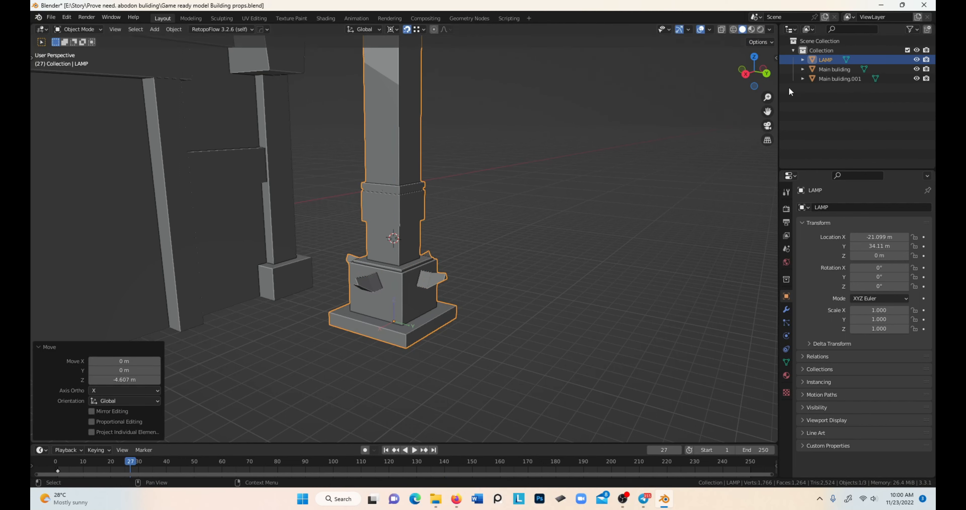
pyautogui.press('s')
pyautogui.moveTo(594, 259); pyautogui.dragTo(503, 271, button='middle')
pyautogui.rightClick(552, 285)
pyautogui.press('Tab')
pyautogui.press('a')
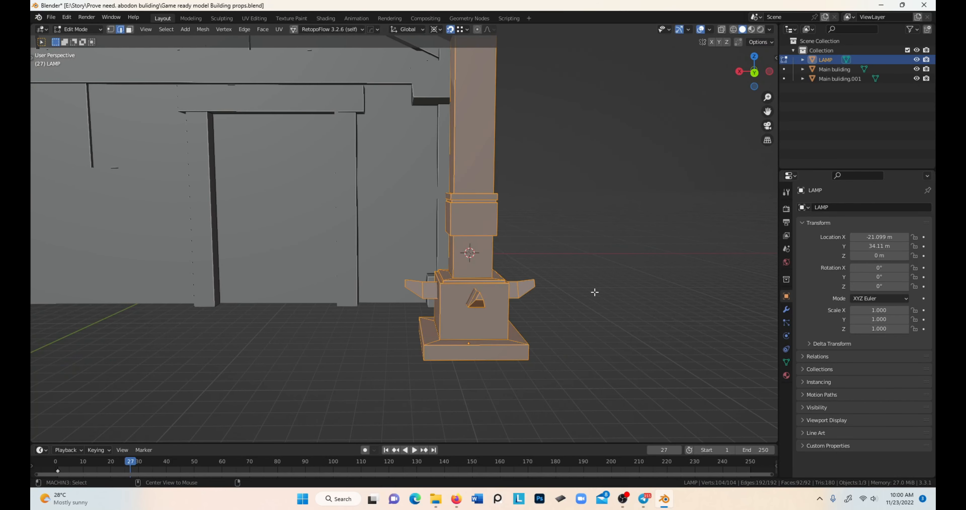
pyautogui.press('s')
pyautogui.rightClick(571, 284)
pyautogui.moveTo(571, 284); pyautogui.dragTo(594, 311, button='middle')
# - Try to shrink the entire lamp mesh, lower it about 2.02 m along Z and rescale it by 1.11
pyautogui.press('s')
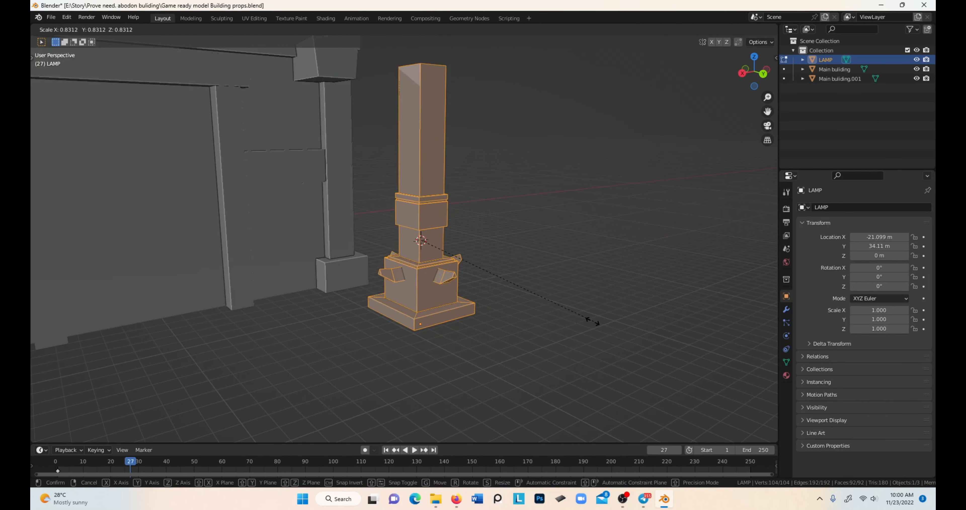
pyautogui.click(502, 297)
pyautogui.press('g')
pyautogui.press('z')
pyautogui.click(438, 293)
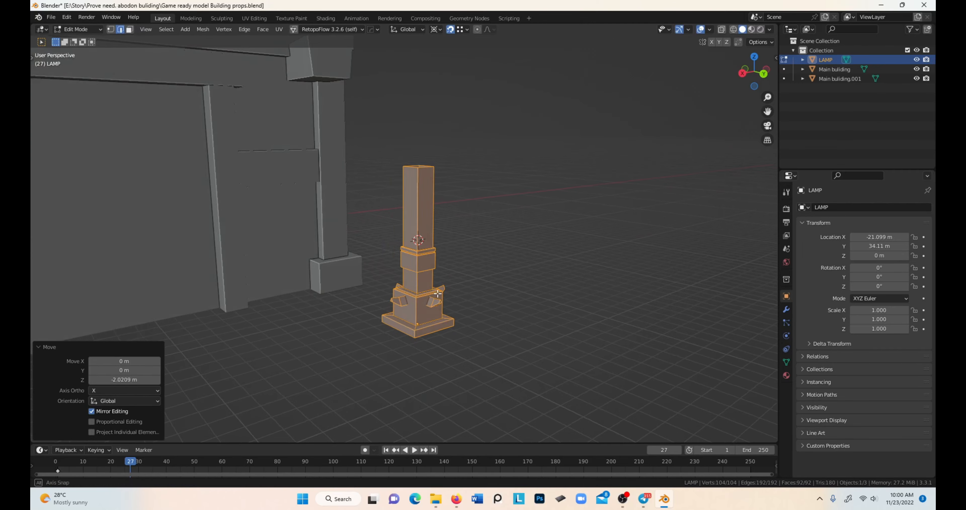
pyautogui.moveTo(438, 293); pyautogui.dragTo(539, 313, button='middle')
pyautogui.press('s')
pyautogui.click(555, 294)
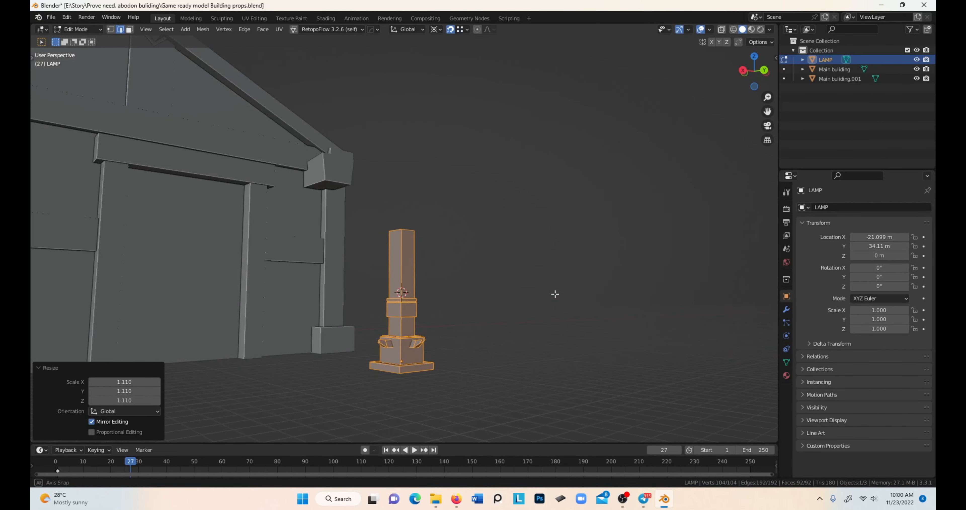
# - Scale the whole lamp post object uniformly to about 0.645 around its base origin
pyautogui.press('Tab')
pyautogui.press('s')
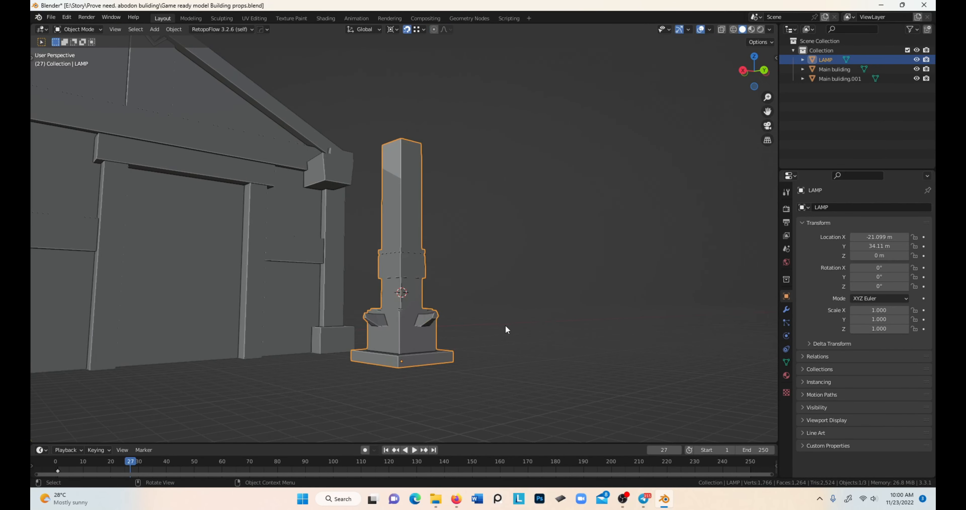
pyautogui.press('Escape')
pyautogui.click(396, 29)
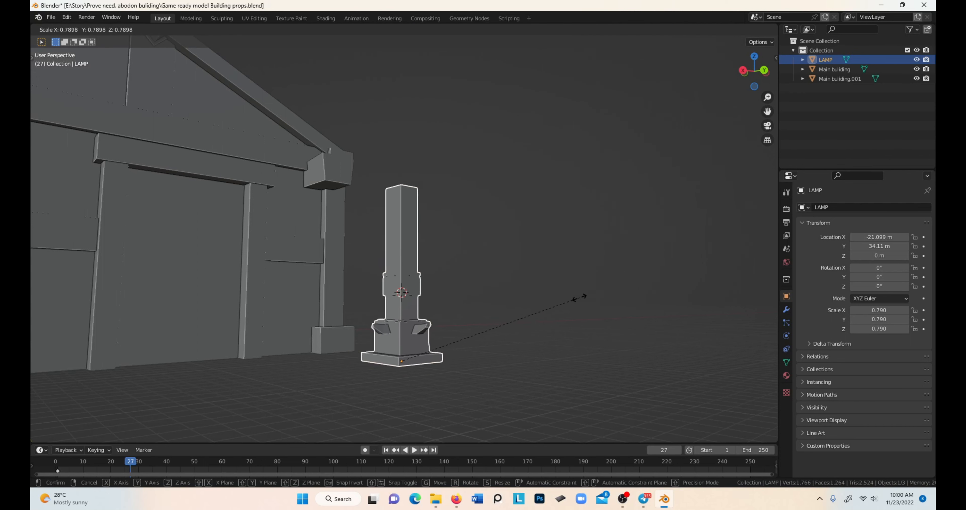
pyautogui.click(549, 298)
pyautogui.moveTo(549, 299); pyautogui.dragTo(453, 253, button='middle')
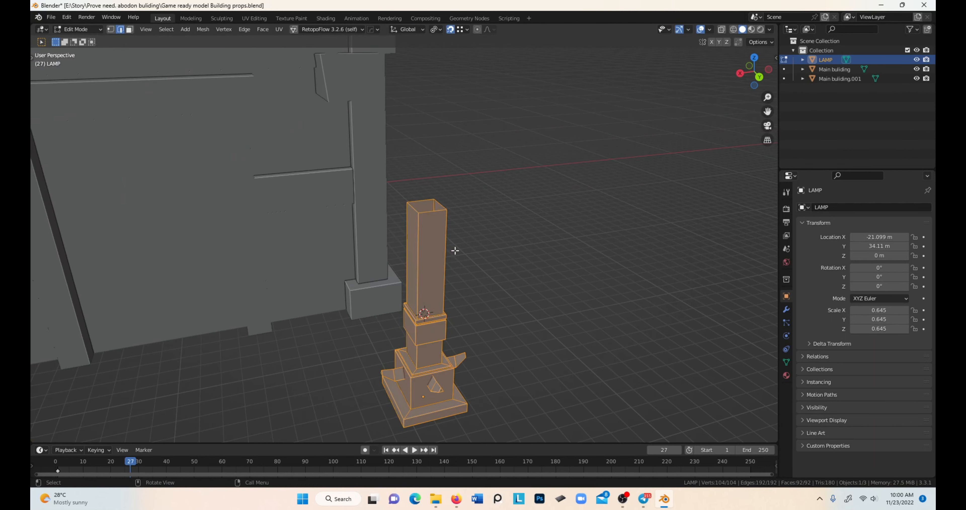
# - Raise the shaft's open top edge loop along Z by about 5.80 m plus a little more, and cap it with a face
pyautogui.press('Tab')
pyautogui.keyDown('alt'); pyautogui.click(436, 210); pyautogui.keyUp('alt')
pyautogui.moveTo(485, 221); pyautogui.dragTo(502, 216, button='middle')
pyautogui.press('g')
pyautogui.press('z')
pyautogui.click(474, 67)
pyautogui.scroll(-1, 477, 97)
pyautogui.press('g')
pyautogui.press('z')
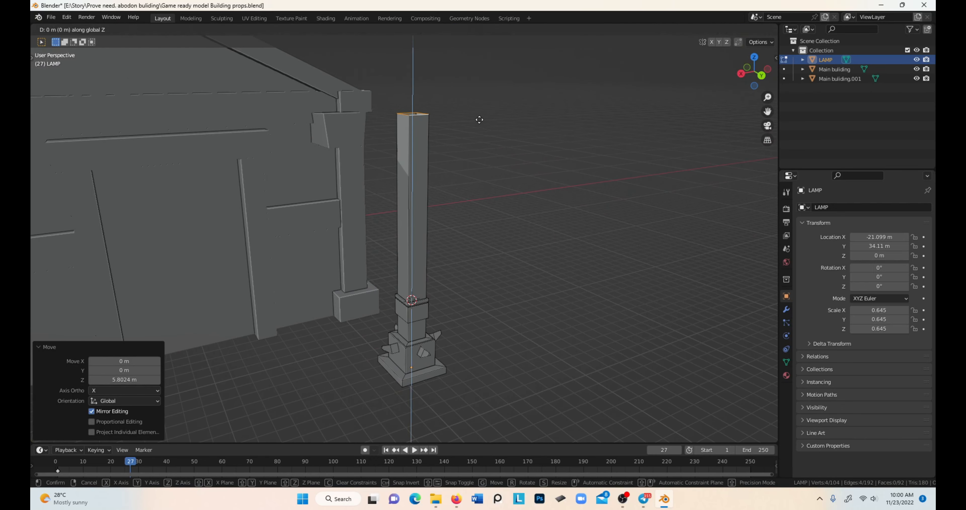
pyautogui.click(480, 98)
pyautogui.keyDown('shift'); pyautogui.moveTo(480, 98); pyautogui.dragTo(416, 214, button='middle'); pyautogui.keyUp('shift')
pyautogui.scroll(3, 454, 172)
pyautogui.press('f')
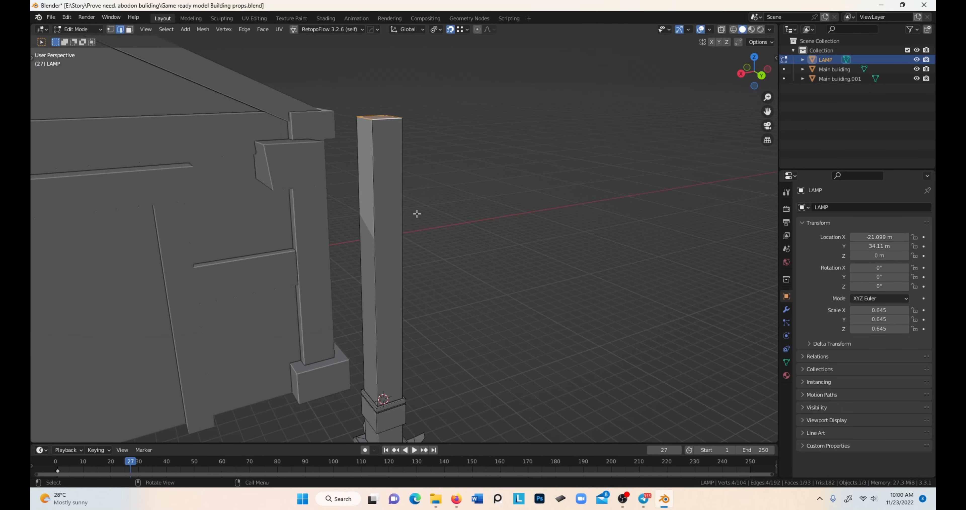
# - Add a loop cut in the upper part of the shaft and scale up the top face to flare the head
pyautogui.scroll(2, 417, 213)
pyautogui.click(405, 200)
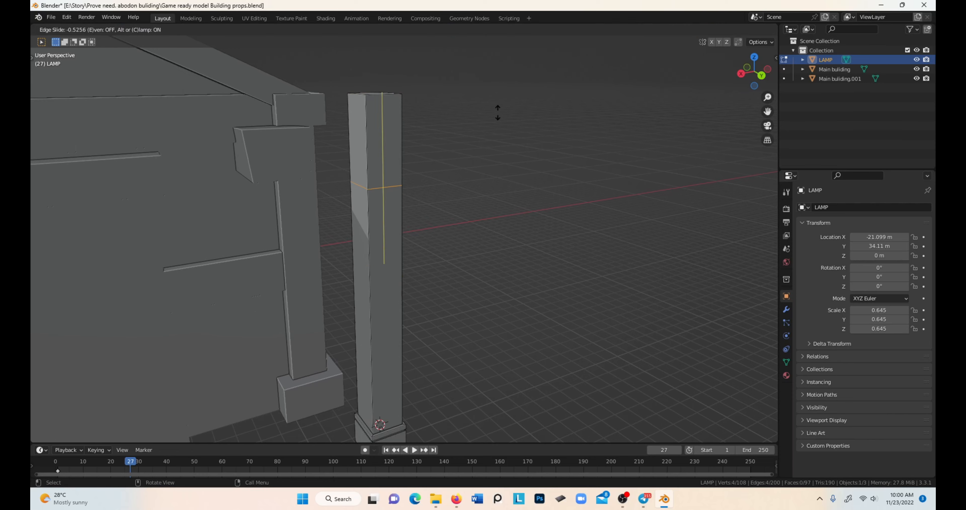
pyautogui.click(498, 113)
pyautogui.moveTo(498, 113); pyautogui.dragTo(517, 164, button='middle')
pyautogui.press('3')
pyautogui.click(376, 88)
pyautogui.press('s')
pyautogui.click(470, 104)
pyautogui.press('Tab')
pyautogui.scroll(-2, 484, 205)
pyautogui.keyDown('shift'); pyautogui.moveTo(480, 214); pyautogui.dragTo(518, 175, button='middle'); pyautogui.keyUp('shift')
pyautogui.press('Tab')
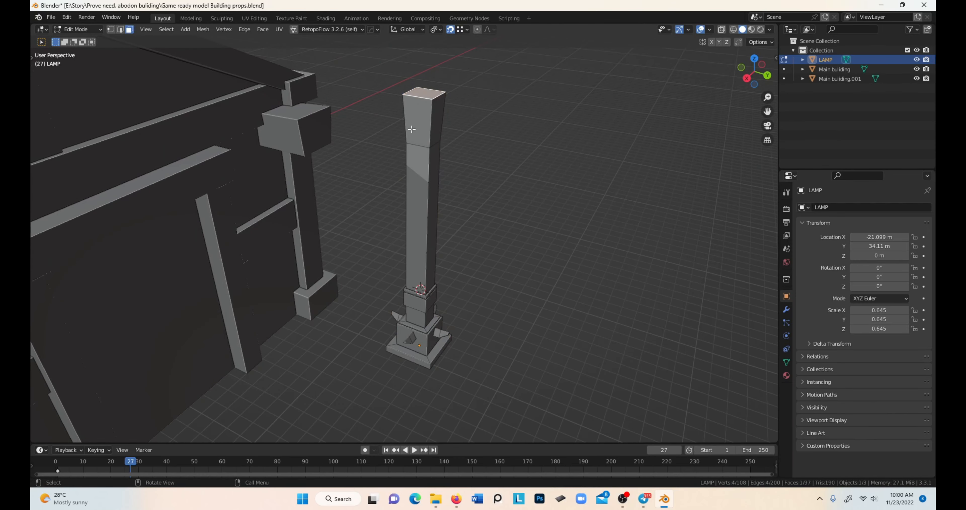
pyautogui.hotkey('shift', 'd')
pyautogui.rightClick(506, 132)
pyautogui.press('x')
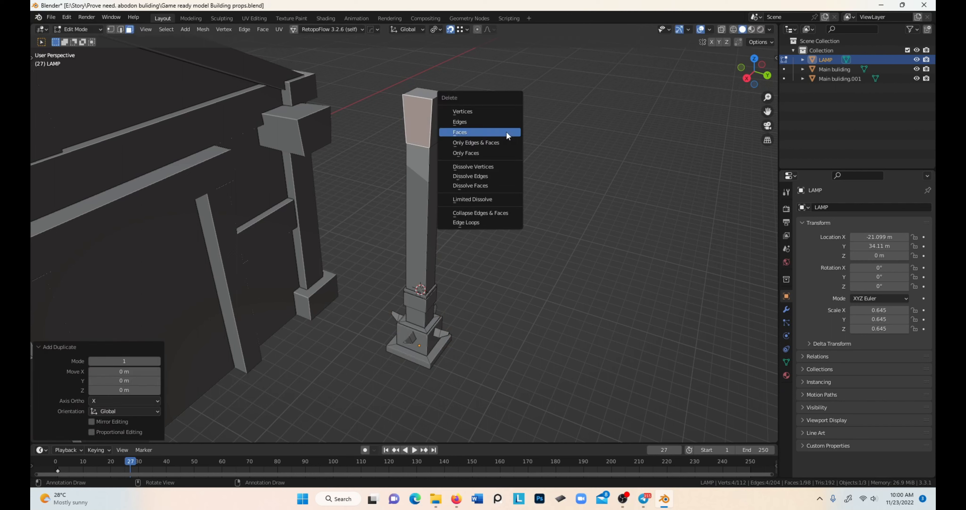
pyautogui.click(506, 132)
# - Snap the 3D cursor to the flared head's front face and add a cube there, scaled to about 0.594
pyautogui.click(420, 125)
pyautogui.hotkey('shift', 's')
pyautogui.click(422, 175)
pyautogui.press('Tab')
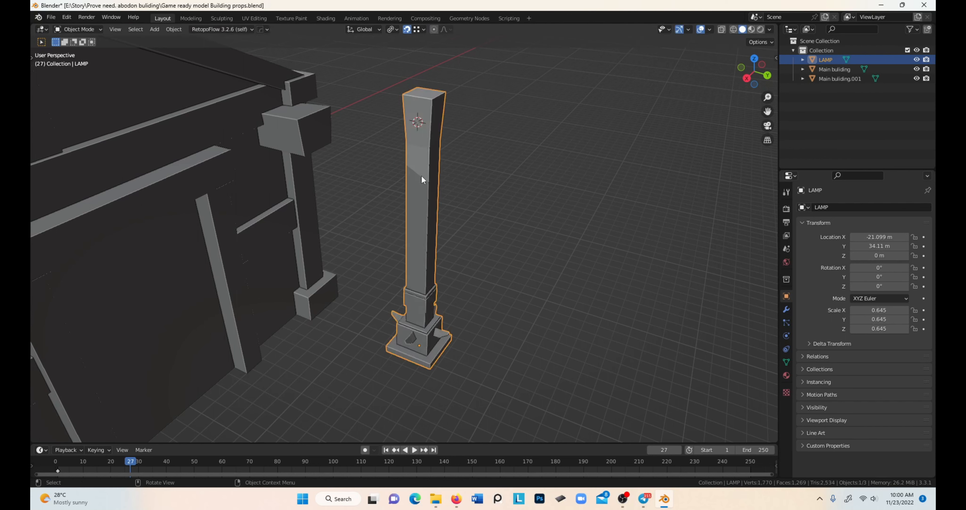
pyautogui.hotkey('shift', 'a')
pyautogui.moveTo(421, 175)
pyautogui.click(521, 186)
pyautogui.press('s')
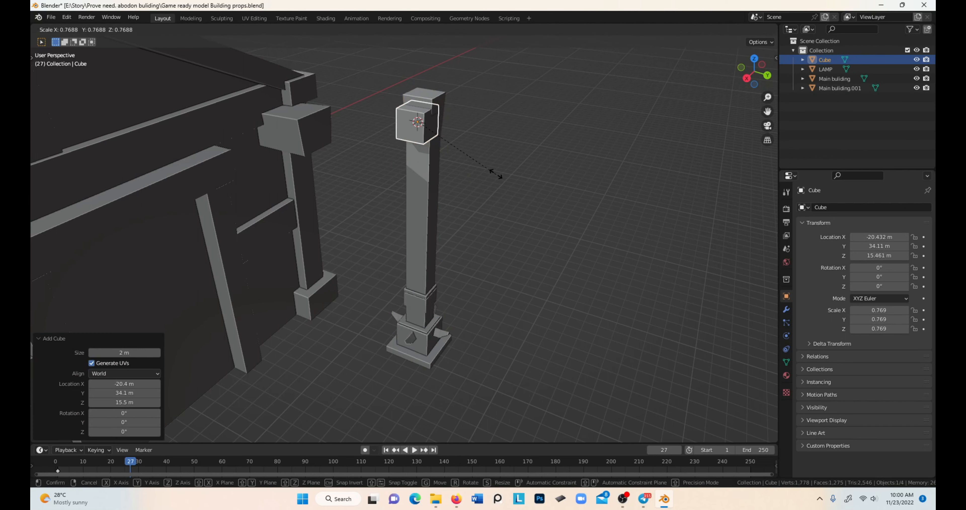
pyautogui.click(478, 166)
# - Move the cube's front face outward along X to stretch it into a long horizontal arm
pyautogui.press('Tab')
pyautogui.click(414, 127)
pyautogui.moveTo(446, 160); pyautogui.dragTo(429, 163, button='middle')
pyautogui.press('g')
pyautogui.press('x')
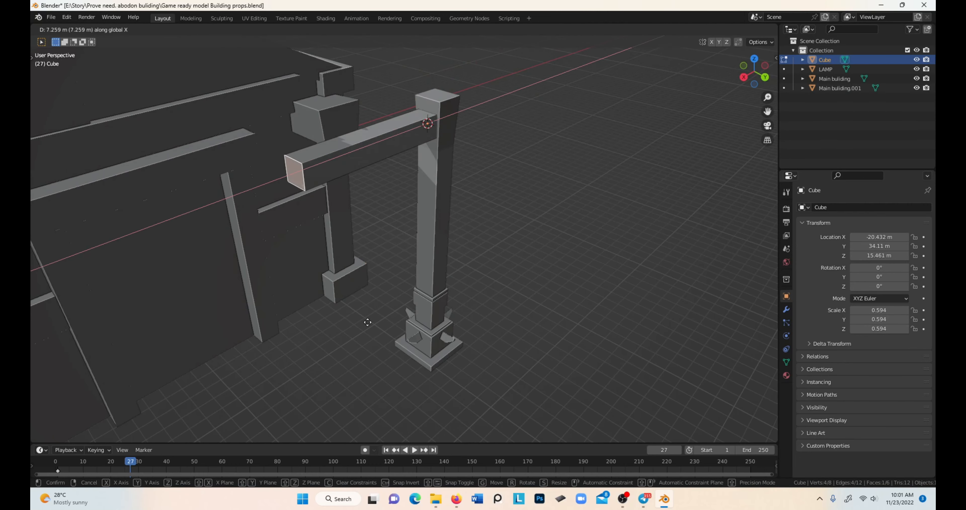
pyautogui.click(465, 418)
pyautogui.moveTo(465, 418); pyautogui.dragTo(543, 304, button='middle')
# - Narrow the arm along Y to a scale of about 0.397
pyautogui.press('Tab')
pyautogui.press('s')
pyautogui.press('y')
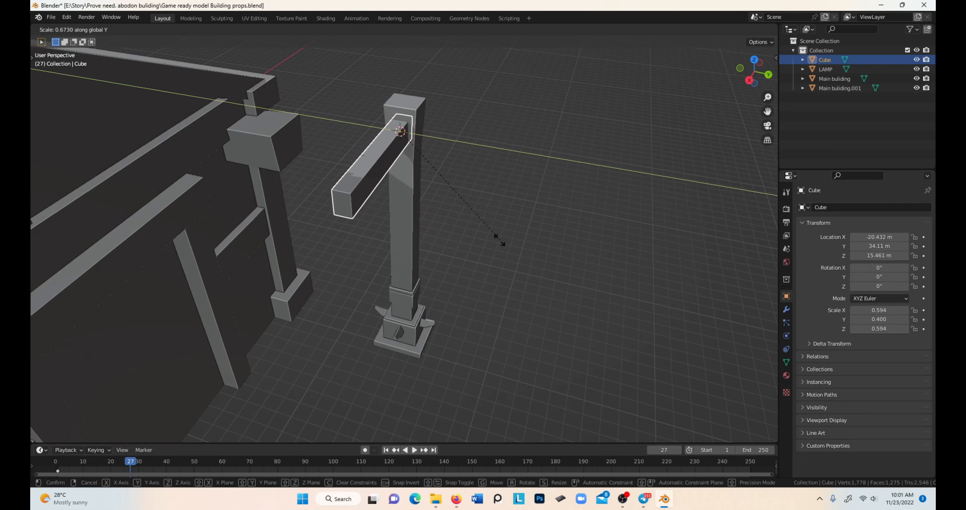
pyautogui.click(499, 239)
# - Delete the arm's end face hidden inside the lamp post
pyautogui.press('Tab')
pyautogui.moveTo(498, 239); pyautogui.dragTo(466, 235, button='middle')
pyautogui.hotkey('alt', 'z')
pyautogui.moveTo(424, 87); pyautogui.dragTo(458, 152)
pyautogui.hotkey('alt', 'z')
pyautogui.press('x')
pyautogui.click(458, 151)
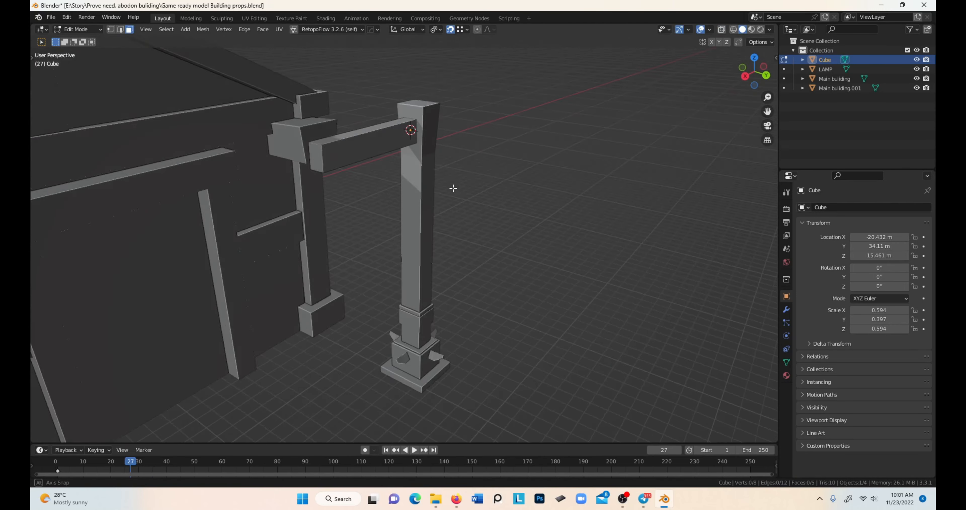
pyautogui.press('Tab')
pyautogui.moveTo(453, 188); pyautogui.dragTo(455, 225, button='middle')
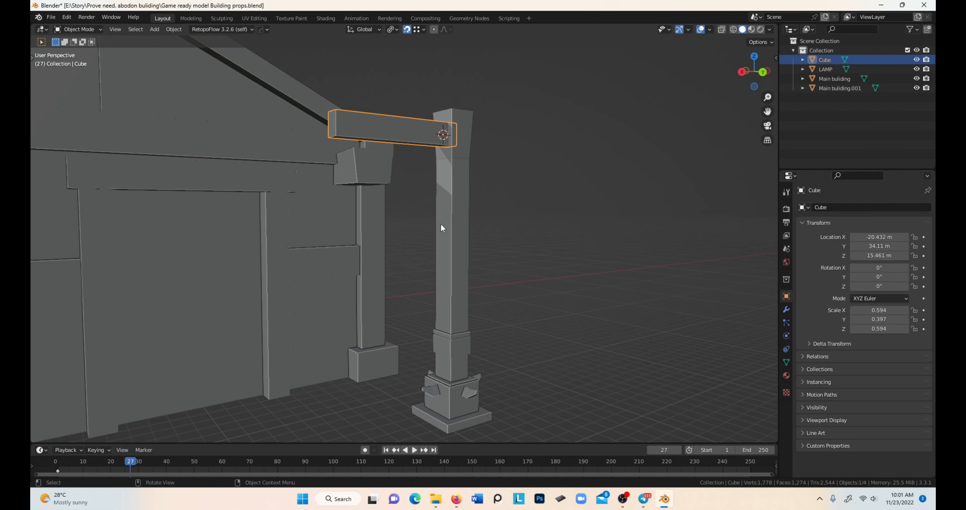
pyautogui.press('Tab')
pyautogui.moveTo(383, 161); pyautogui.dragTo(378, 133, button='middle')
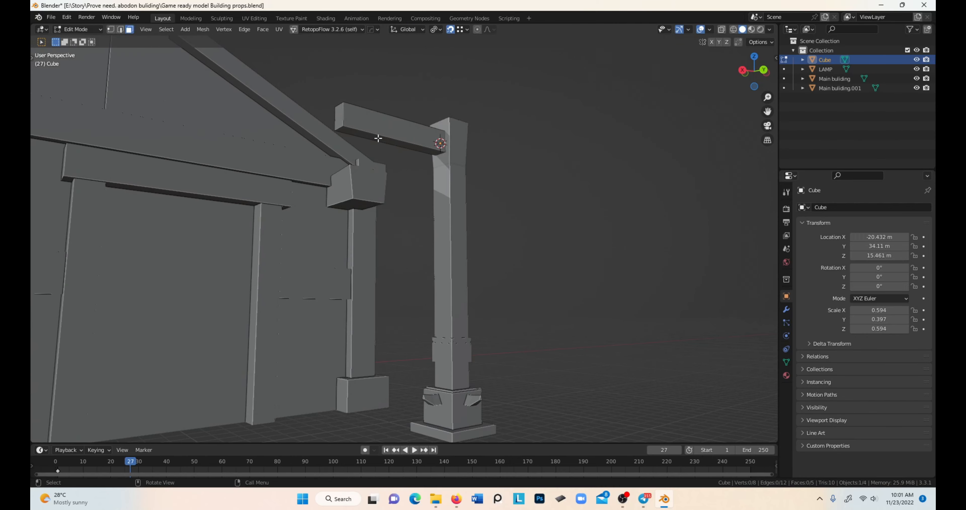
pyautogui.scroll(1, 378, 138)
pyautogui.press('Tab')
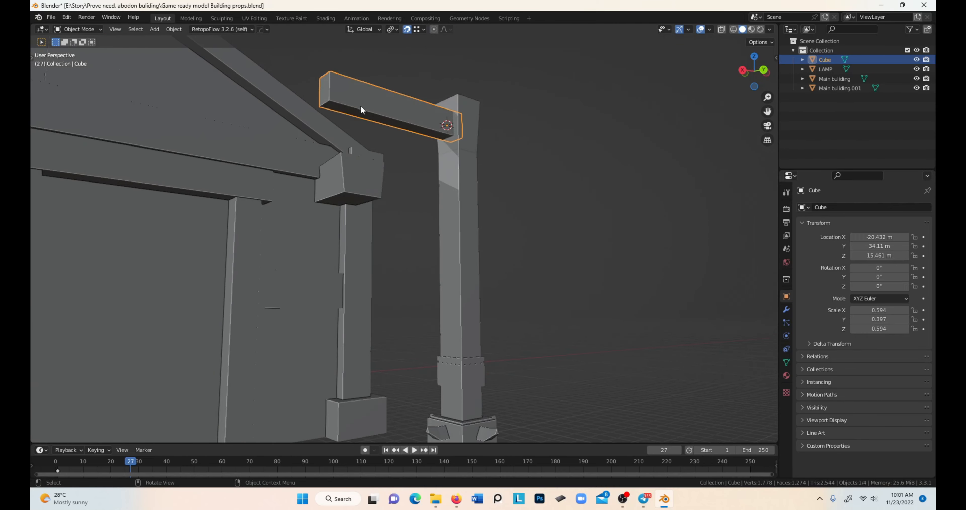
# - Snap the 3D cursor to the arm's free end face and add a torus there
pyautogui.press('Tab')
pyautogui.hotkey('shift', 's')
pyautogui.click(334, 126)
pyautogui.press('Tab')
pyautogui.moveTo(334, 126); pyautogui.dragTo(379, 167, button='middle')
pyautogui.click(548, 178)
pyautogui.hotkey('shift', 'a')
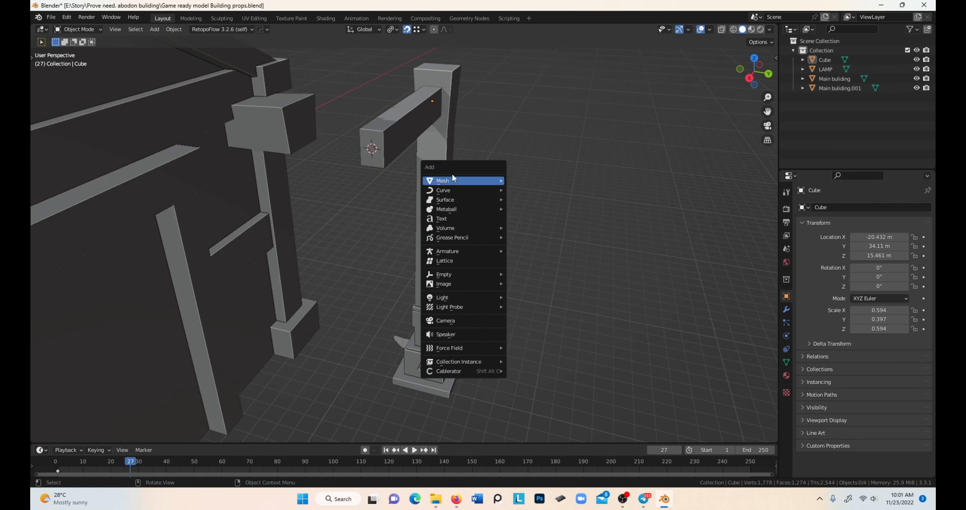
pyautogui.moveTo(474, 181)
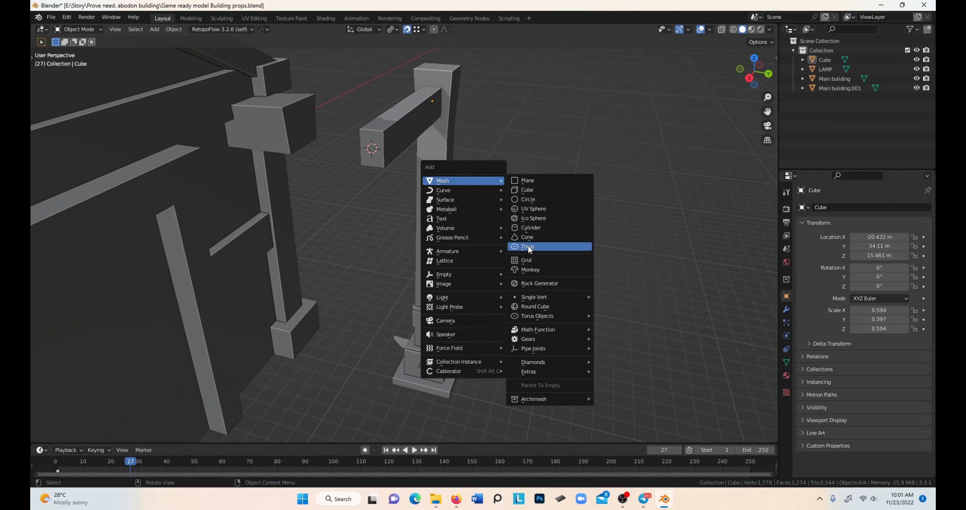
pyautogui.click(528, 246)
pyautogui.press('r')
pyautogui.press('x')
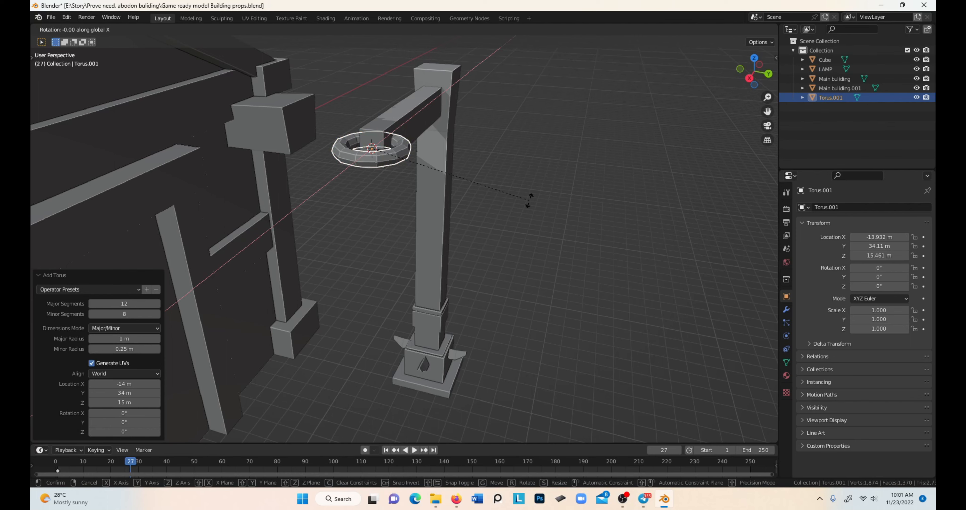
pyautogui.press('Escape')
# - Rotate the torus 90° about Y and slide it back along X to about -14.98 m so it encircles the arm
pyautogui.write('ry90')
pyautogui.press('Return')
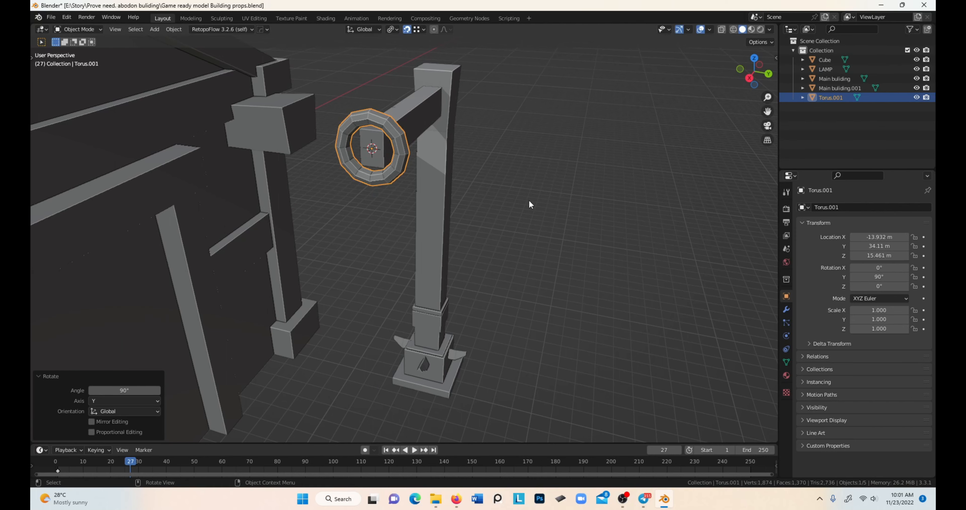
pyautogui.press('g')
pyautogui.press('x')
pyautogui.click(529, 175)
pyautogui.moveTo(525, 176); pyautogui.dragTo(471, 166, button='middle')
pyautogui.press('g')
pyautogui.press('x')
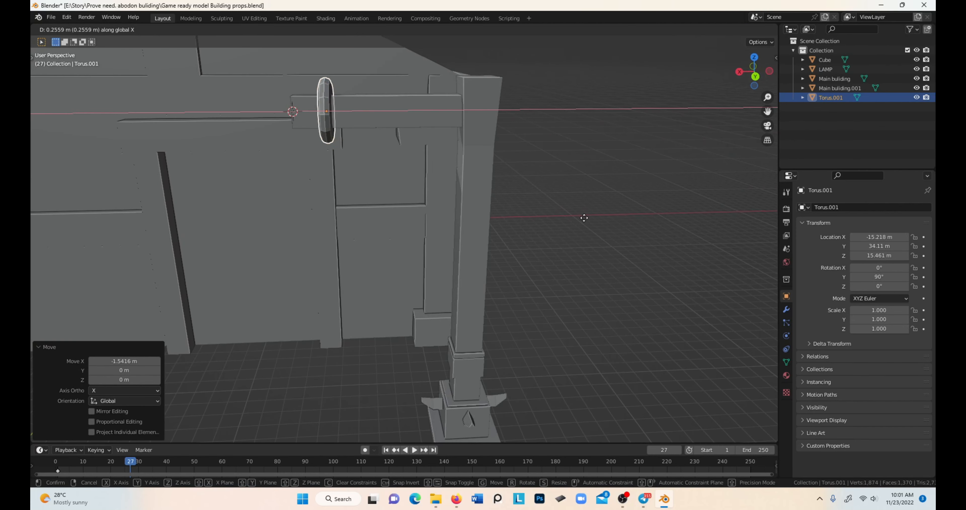
pyautogui.click(578, 222)
pyautogui.moveTo(578, 222); pyautogui.dragTo(345, 142, button='middle')
# - Snap the 3D cursor to the torus and add an 8-vertex cylinder there
pyautogui.hotkey('shift', 's')
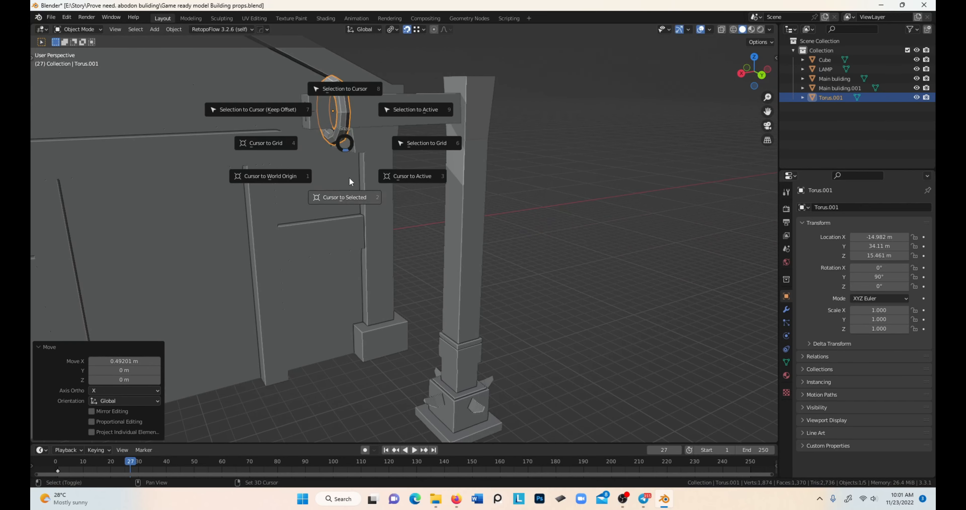
pyautogui.click(371, 195)
pyautogui.hotkey('shift', 'a')
pyautogui.moveTo(383, 193)
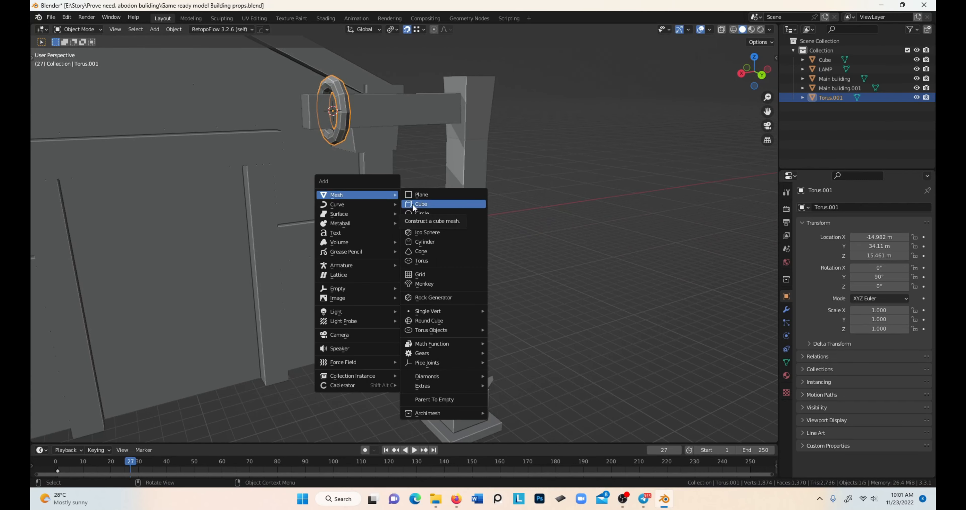
pyautogui.click(408, 240)
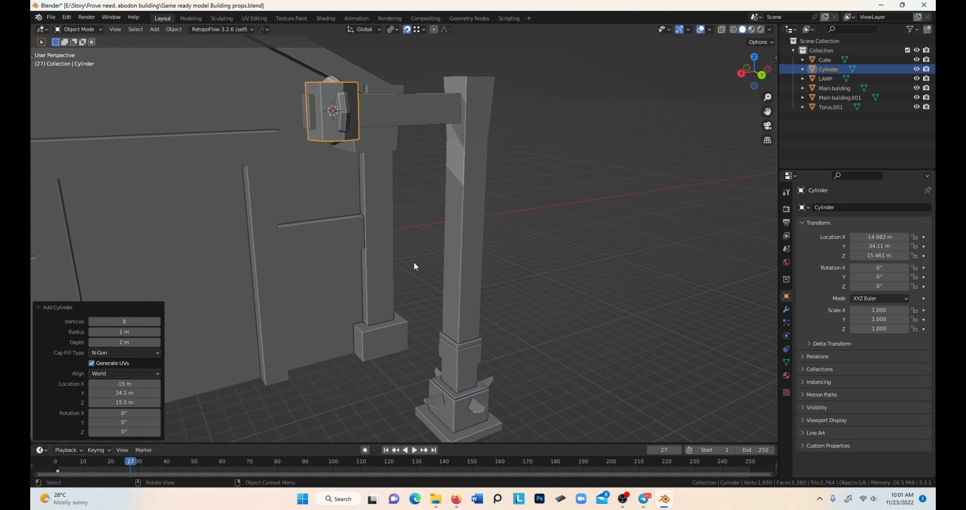
# - Lower the cylinder along Z to about 12.36 m so it hangs below the torus
pyautogui.moveTo(414, 262); pyautogui.dragTo(458, 239, button='middle')
pyautogui.press('g')
pyautogui.press('z')
pyautogui.click(511, 270)
pyautogui.scroll(2, 542, 152)
pyautogui.moveTo(415, 197); pyautogui.dragTo(484, 198, button='middle')
pyautogui.click(542, 151)
pyautogui.click(327, 205)
pyautogui.click(328, 205)
pyautogui.scroll(-3, 430, 218)
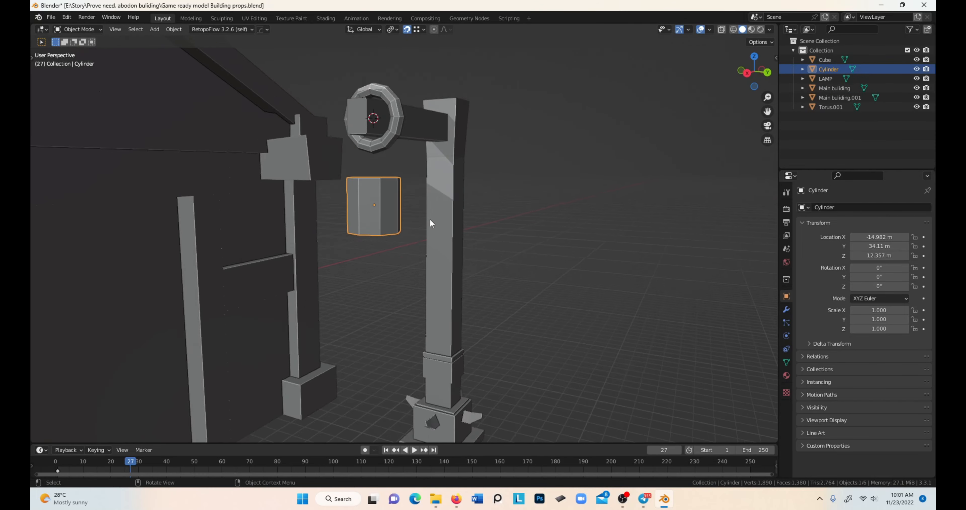
# - Lower the lantern cylinder along Z to about 11.74 m
pyautogui.press('g')
pyautogui.moveTo(430, 221); pyautogui.dragTo(465, 221, button='middle')
pyautogui.press('z')
pyautogui.click(453, 239)
# - Adjust the height of the cylinder's top face along Z to make the lantern body taller
pyautogui.press('Tab')
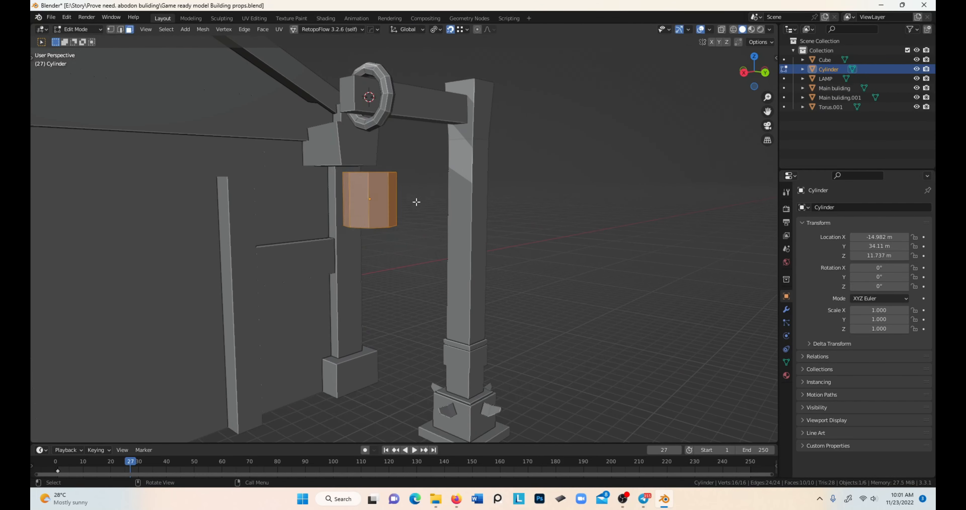
pyautogui.moveTo(416, 202); pyautogui.dragTo(422, 221, button='middle')
pyautogui.click(376, 195)
pyautogui.press('g')
pyautogui.press('z')
pyautogui.click(530, 173)
pyautogui.press('g')
pyautogui.press('z')
pyautogui.click(531, 179)
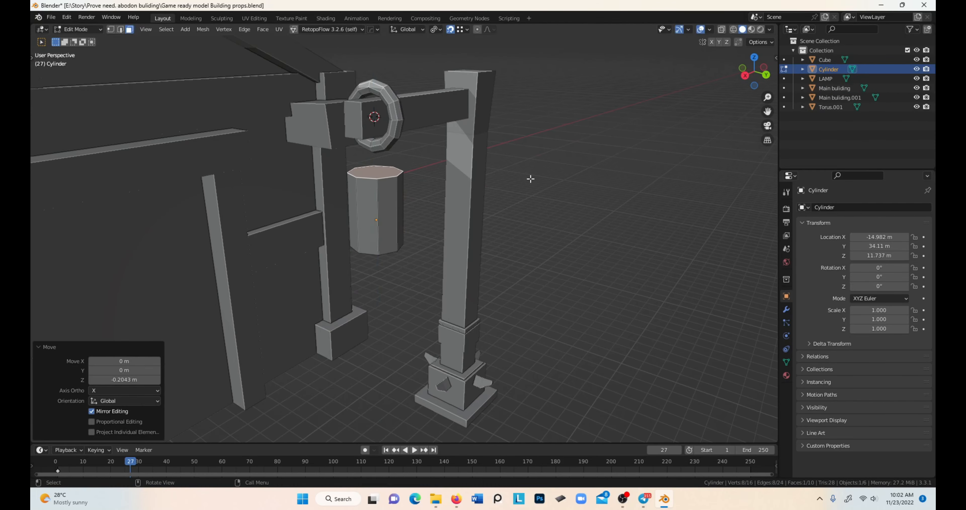
# - Scale the lantern's top face by about 1.55, and extrude it in place scaled by about 1.21 for an overhanging rim
pyautogui.press('s')
pyautogui.click(610, 223)
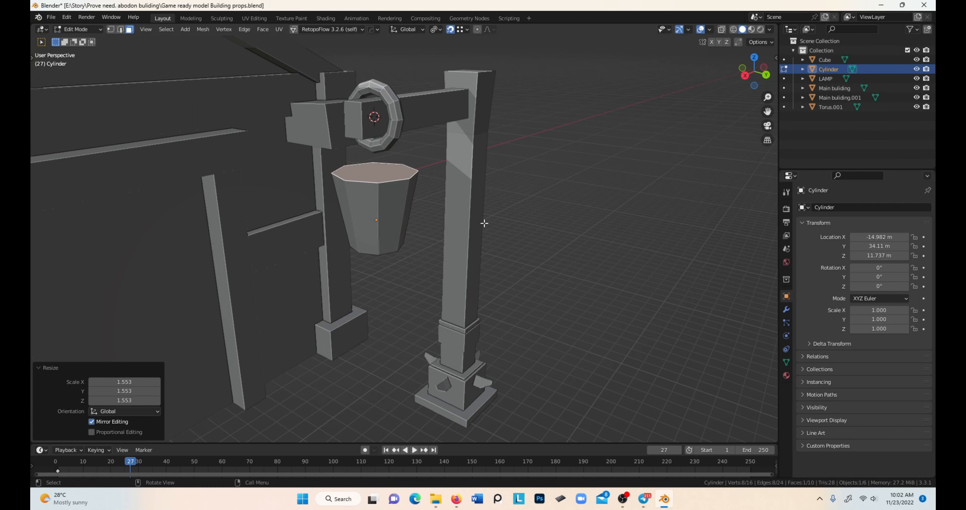
pyautogui.rightClick(507, 211)
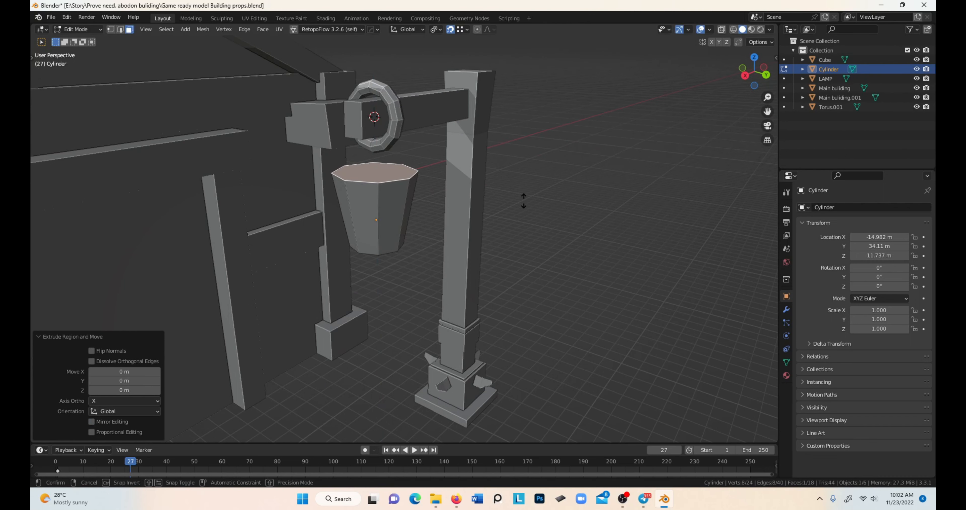
pyautogui.press('s')
pyautogui.click(551, 206)
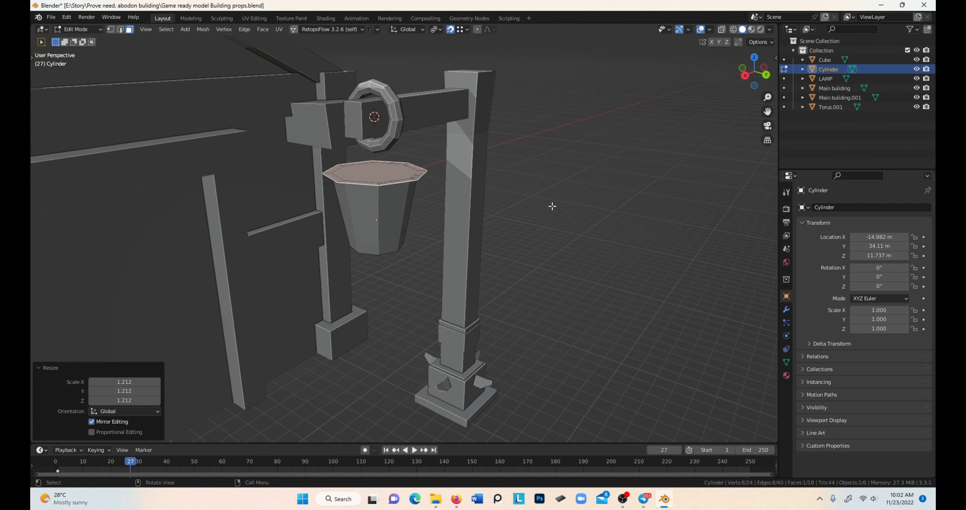
# - Extrude the rim face up about 0.76 m, scale it to about 0.37 as a tapered roof, and nudge it up along Z
pyautogui.press('e')
pyautogui.click(554, 186)
pyautogui.press('s')
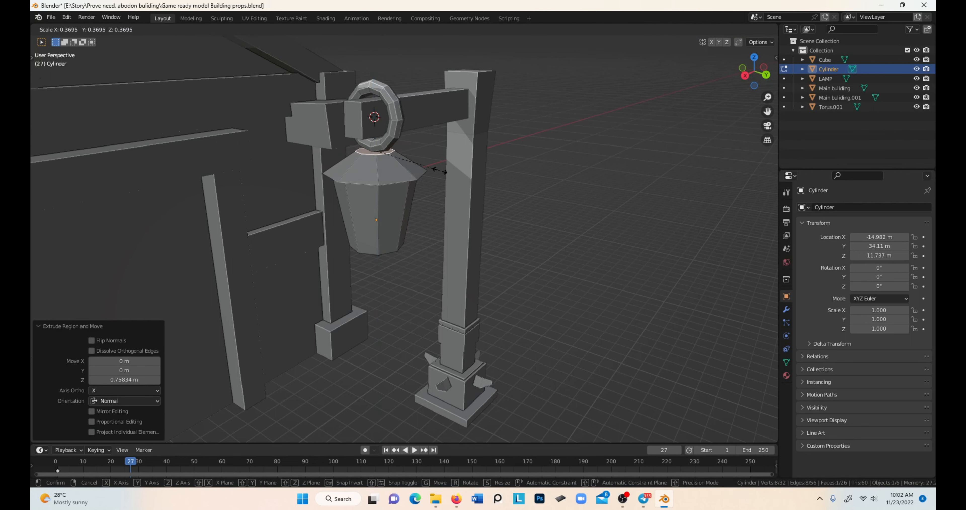
pyautogui.click(435, 169)
pyautogui.press('g')
pyautogui.press('z')
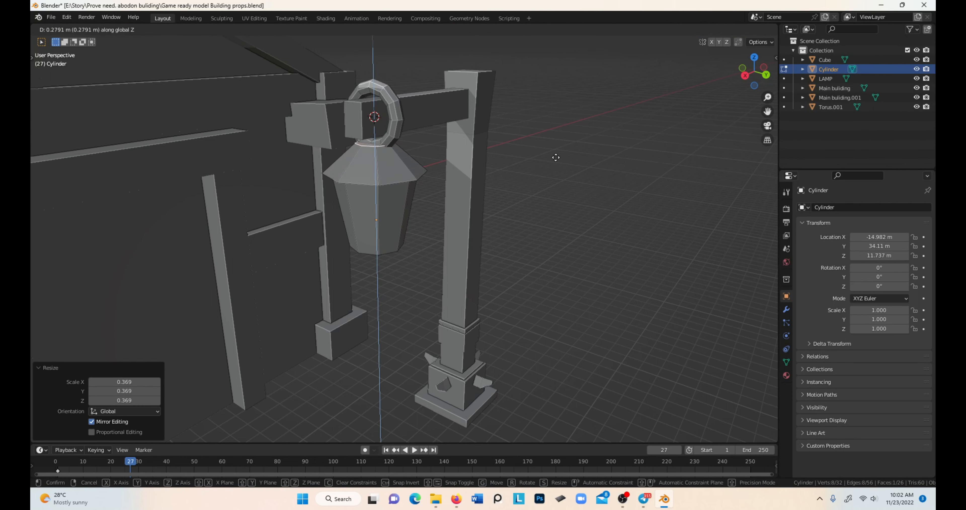
pyautogui.click(559, 165)
# - Dissolve one cross-section ring of edges at the underside of the torus above the lantern
pyautogui.scroll(4, 525, 169)
pyautogui.moveTo(517, 170); pyautogui.dragTo(551, 173, button='middle')
pyautogui.keyDown('shift'); pyautogui.moveTo(551, 174); pyautogui.dragTo(575, 203, button='middle'); pyautogui.keyUp('shift')
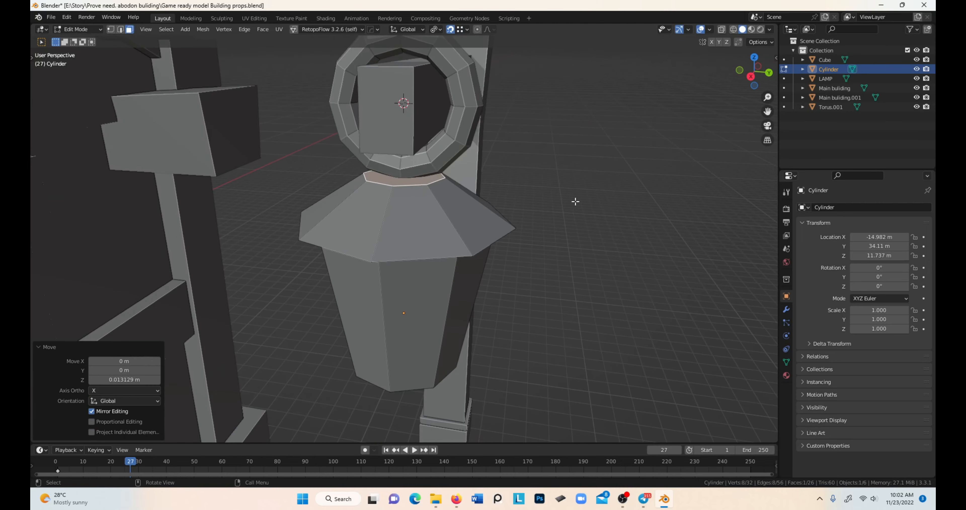
pyautogui.click(576, 202)
pyautogui.press('Tab')
pyautogui.click(444, 145)
pyautogui.press('Tab')
pyautogui.hotkey('alt', 'a')
pyautogui.press('2')
pyautogui.scroll(2, 585, 172)
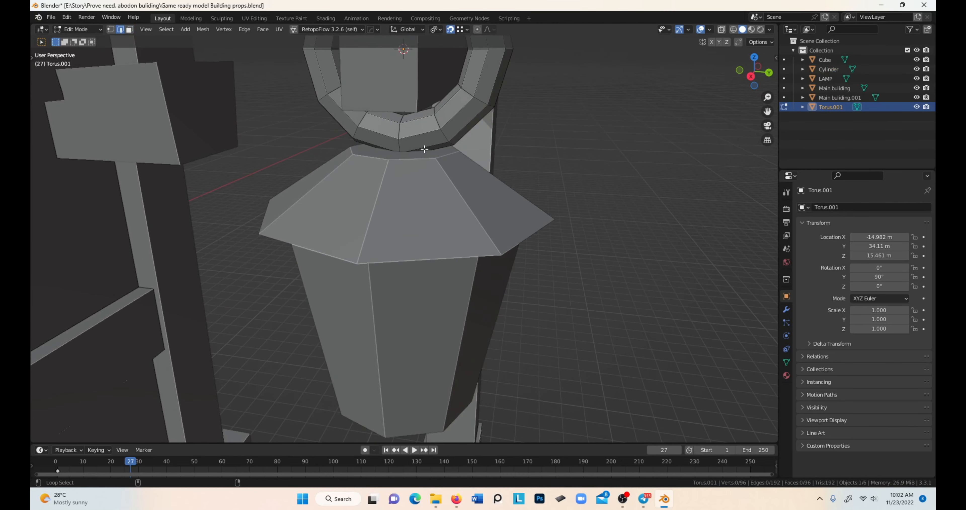
pyautogui.press('x')
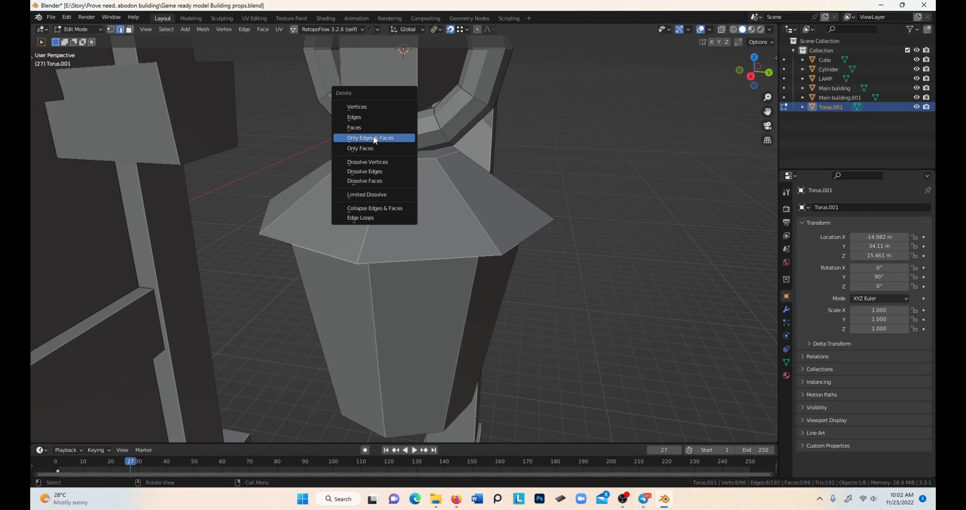
pyautogui.click(366, 171)
# - Dissolve the two edge loops that run around the outer side of the torus
pyautogui.moveTo(368, 172); pyautogui.dragTo(473, 261, button='middle')
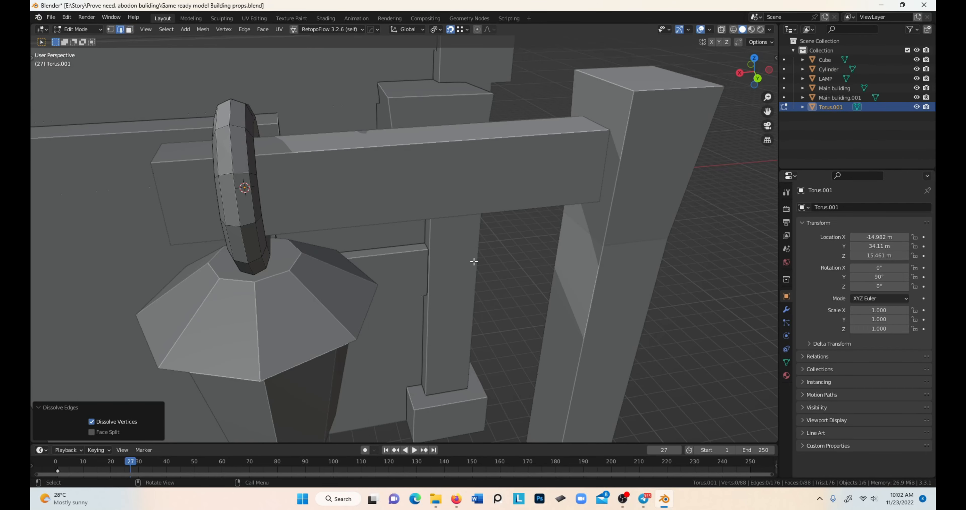
pyautogui.click(680, 313)
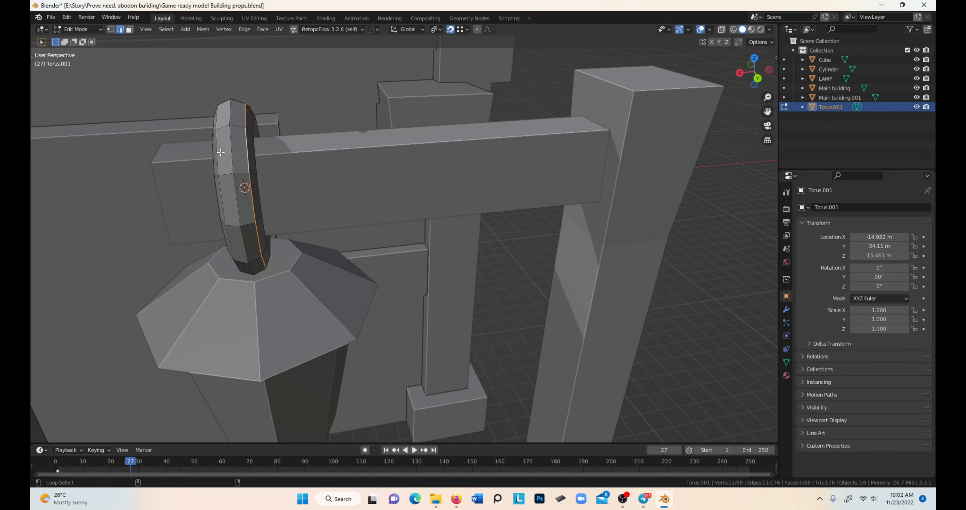
pyautogui.keyDown('alt'); pyautogui.keyDown('shift'); pyautogui.click(221, 152); pyautogui.keyUp('shift'); pyautogui.keyUp('alt')
pyautogui.press('x')
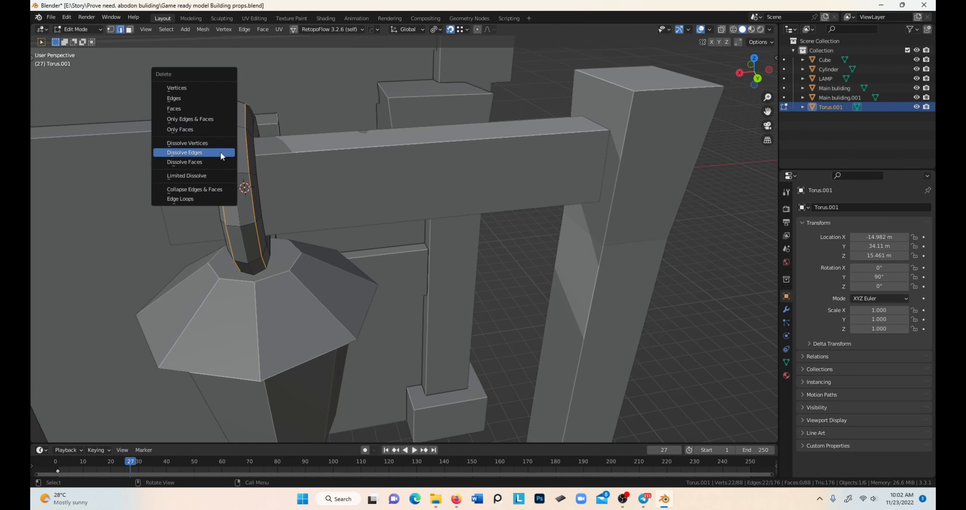
pyautogui.click(221, 153)
pyautogui.moveTo(222, 154); pyautogui.dragTo(578, 251, button='middle')
pyautogui.press('Tab')
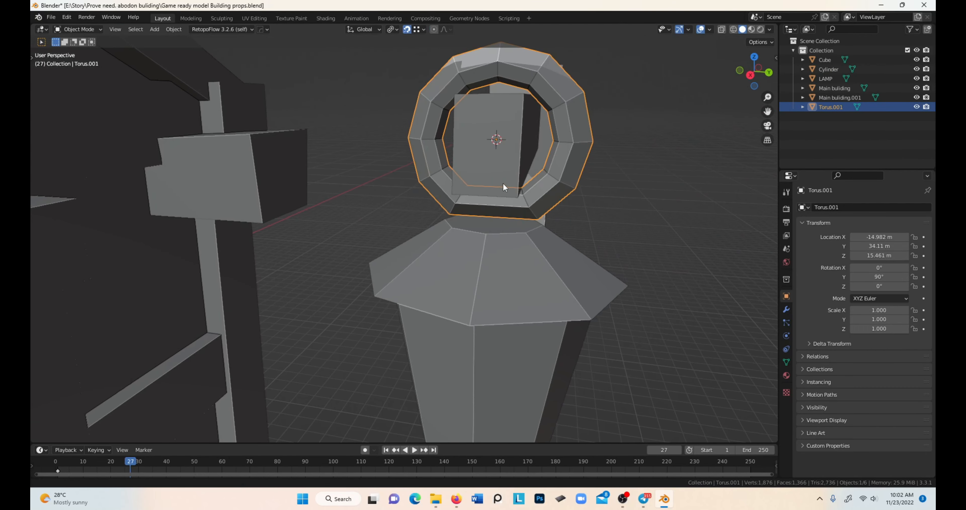
# - Dissolve two more lengthwise edge loops of the torus to reduce its cross-section to four sides
pyautogui.press('Tab')
pyautogui.keyDown('alt'); pyautogui.keyDown('shift'); pyautogui.click(337, 143); pyautogui.keyUp('shift'); pyautogui.keyUp('alt')
pyautogui.press('x')
pyautogui.click(338, 142)
pyautogui.press('Tab')
pyautogui.click(522, 191)
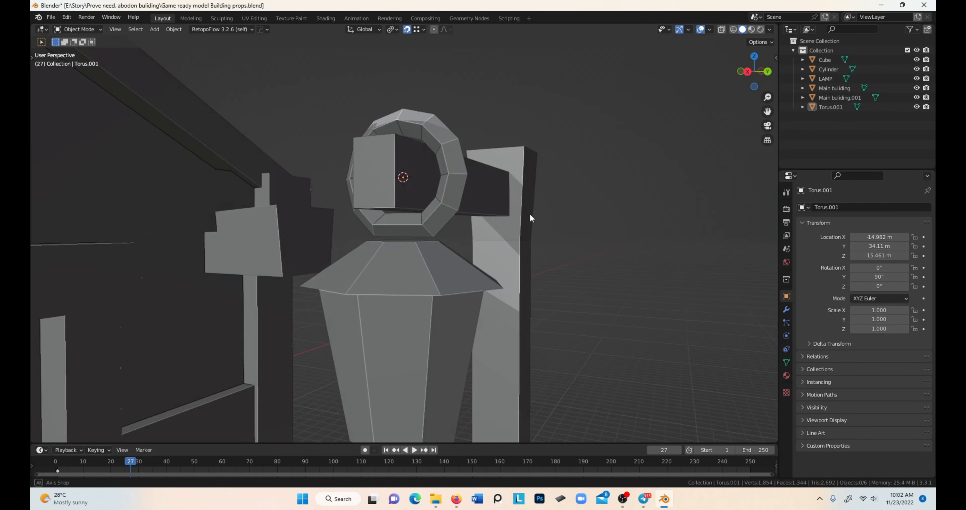
# - Move the torus's bottom edge along Z and reposition the lantern vertically beneath it
pyautogui.press('Tab')
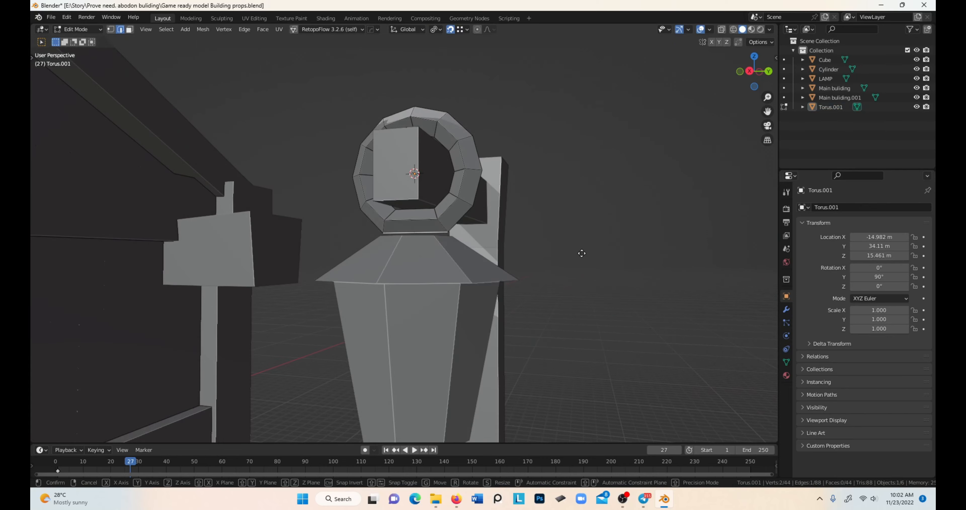
pyautogui.press('g')
pyautogui.press('z')
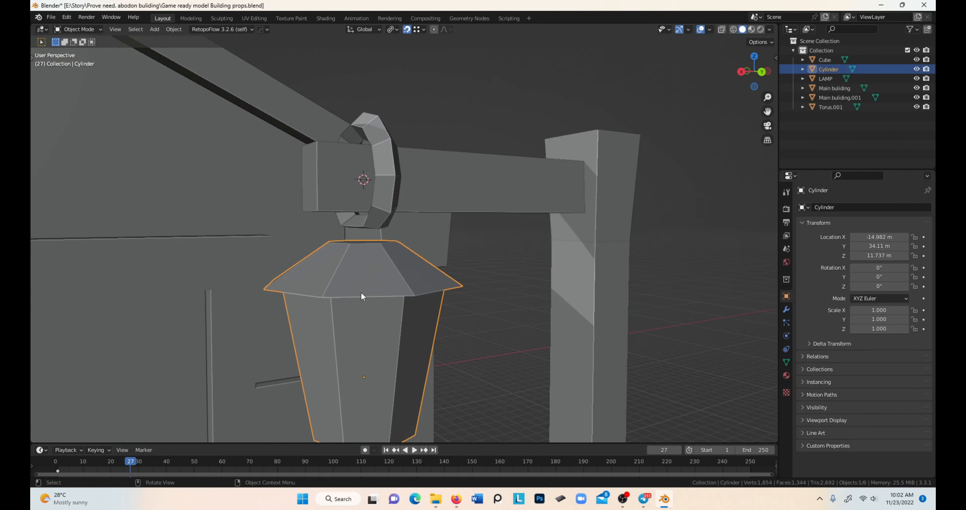
pyautogui.press('g')
pyautogui.press('z')
pyautogui.click(492, 314)
# - Open the torus's mesh for editing and try to scale all of it down to about 0.92
pyautogui.moveTo(492, 313); pyautogui.dragTo(461, 224, button='middle')
pyautogui.click(562, 325)
pyautogui.click(402, 137)
pyautogui.keyDown('shift'); pyautogui.moveTo(394, 132); pyautogui.dragTo(387, 208, button='middle'); pyautogui.keyUp('shift')
pyautogui.press('Tab')
pyautogui.moveTo(484, 210); pyautogui.dragTo(551, 210, button='middle')
pyautogui.scroll(1, 524, 214)
pyautogui.press('a')
pyautogui.press('s')
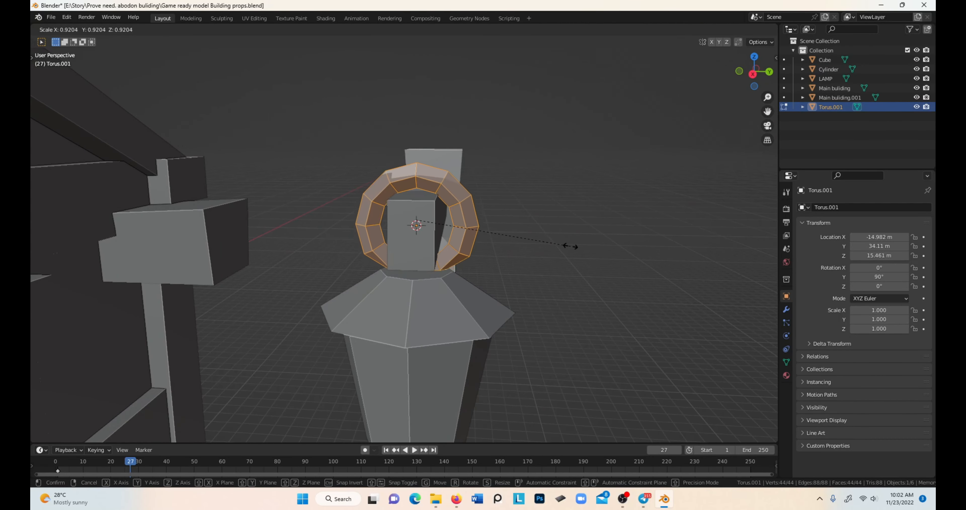
pyautogui.rightClick(557, 244)
# - Widen the ring's opening by shrinking its inner edge loop about 0.14 m and fattening it back about 0.035 m
pyautogui.hotkey('alt', 'a')
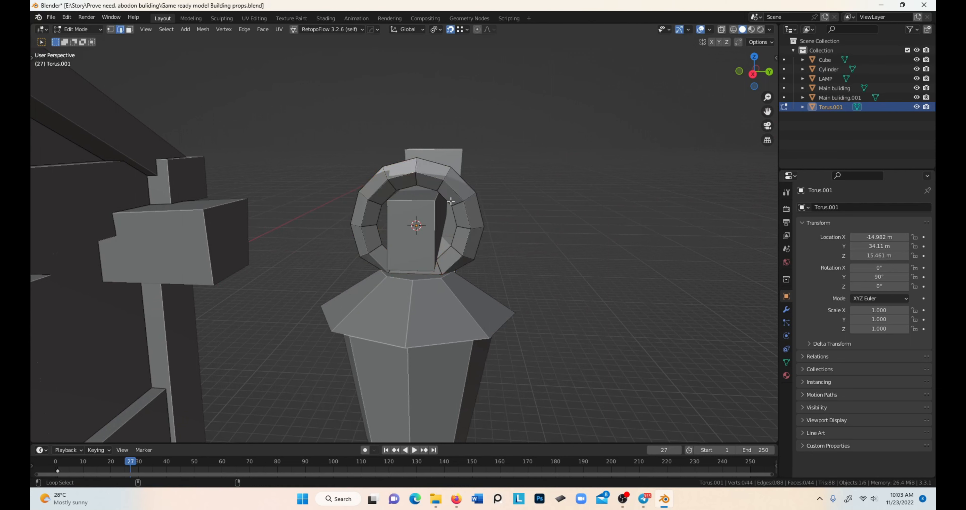
pyautogui.hotkey('alt', 's')
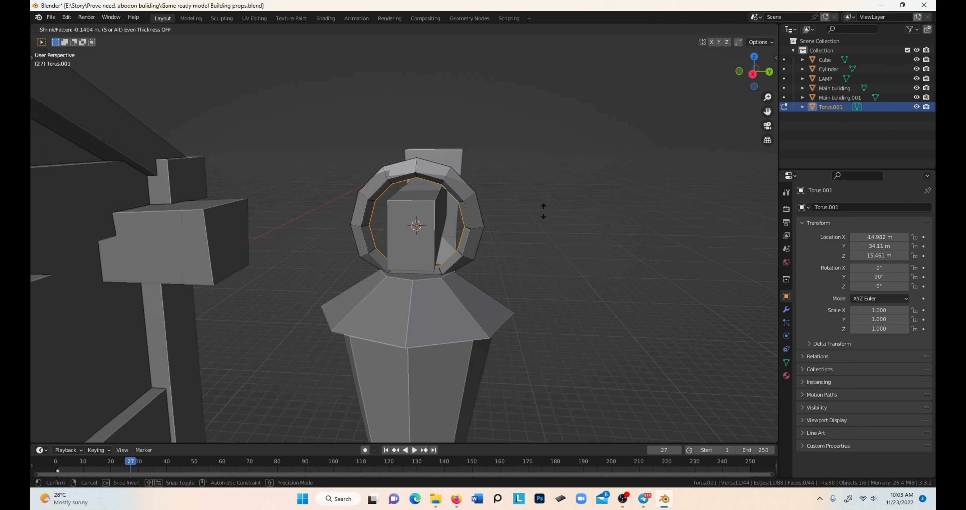
pyautogui.click(543, 211)
pyautogui.click(545, 210)
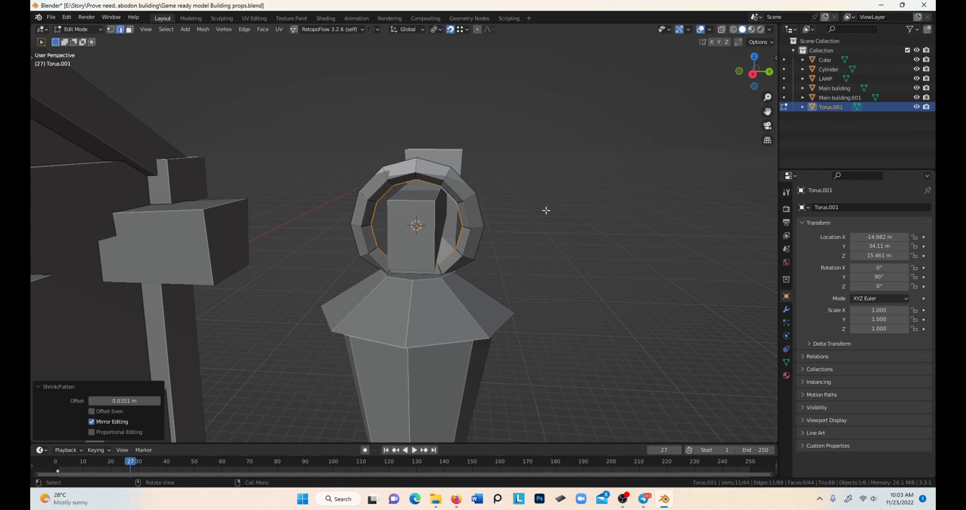
# - Scale the whole torus object down to 0.85
pyautogui.press('Tab')
pyautogui.press('s')
pyautogui.click(535, 205)
pyautogui.moveTo(535, 205); pyautogui.dragTo(489, 180, button='middle')
pyautogui.press('s')
pyautogui.press('y')
pyautogui.rightClick(526, 194)
# - Move the lantern along Z to about 12.16 m so its roof meets the smaller ring
pyautogui.click(422, 327)
pyautogui.press('g')
pyautogui.press('z')
pyautogui.click(421, 317)
pyautogui.press('g')
pyautogui.press('z')
pyautogui.click(587, 293)
# - Extrude the lantern's bottom face downward about 0.65 m, and extrude it again about 0.23 m for a thin lower band
pyautogui.scroll(-4, 583, 297)
pyautogui.press('Tab')
pyautogui.moveTo(397, 256); pyautogui.dragTo(354, 278, button='middle')
pyautogui.press('3')
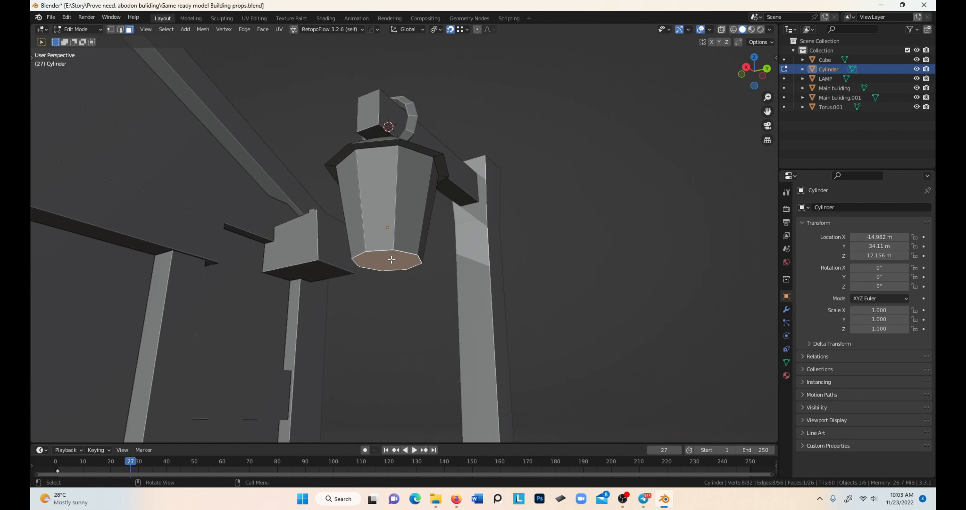
pyautogui.press('e')
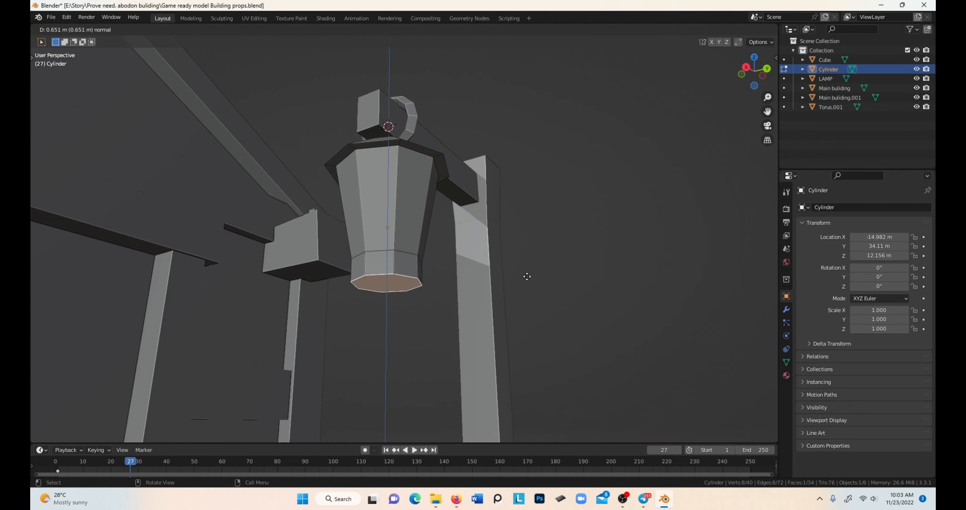
pyautogui.click(527, 277)
pyautogui.moveTo(527, 276); pyautogui.dragTo(472, 275, button='middle')
pyautogui.press('e')
pyautogui.click(471, 274)
pyautogui.scroll(5, 472, 274)
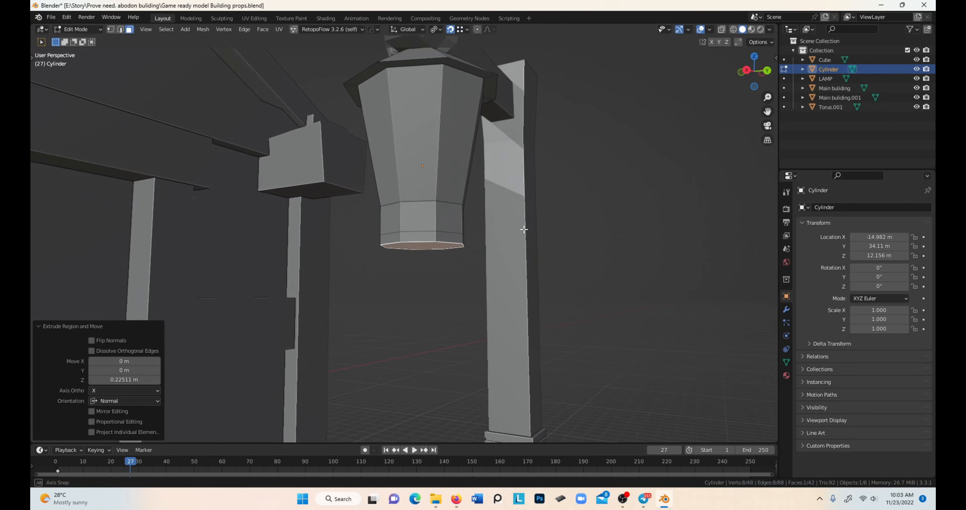
# - Extrude the side faces of the lowest band in place and fatten them outward into a protruding flange
pyautogui.click(467, 269)
pyautogui.press('e')
pyautogui.rightClick(493, 276)
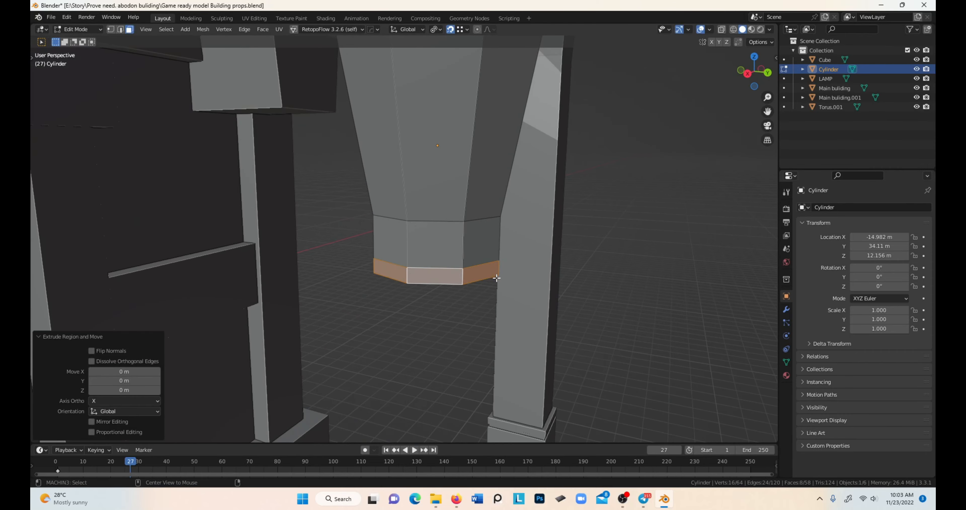
pyautogui.hotkey('alt', 's')
pyautogui.click(544, 276)
pyautogui.press('Tab')
# - Raise the upper face ring of the lantern's bottom flange along Z by about 0.11 m
pyautogui.moveTo(546, 276); pyautogui.dragTo(499, 270, button='middle')
pyautogui.scroll(-5, 462, 257)
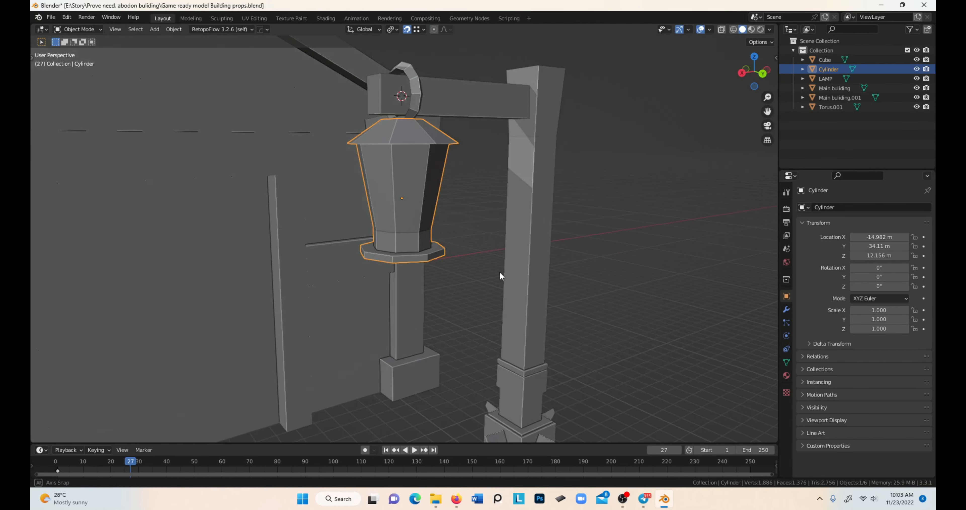
pyautogui.press('Tab')
pyautogui.scroll(3, 453, 261)
pyautogui.keyDown('alt'); pyautogui.click(437, 259); pyautogui.keyUp('alt')
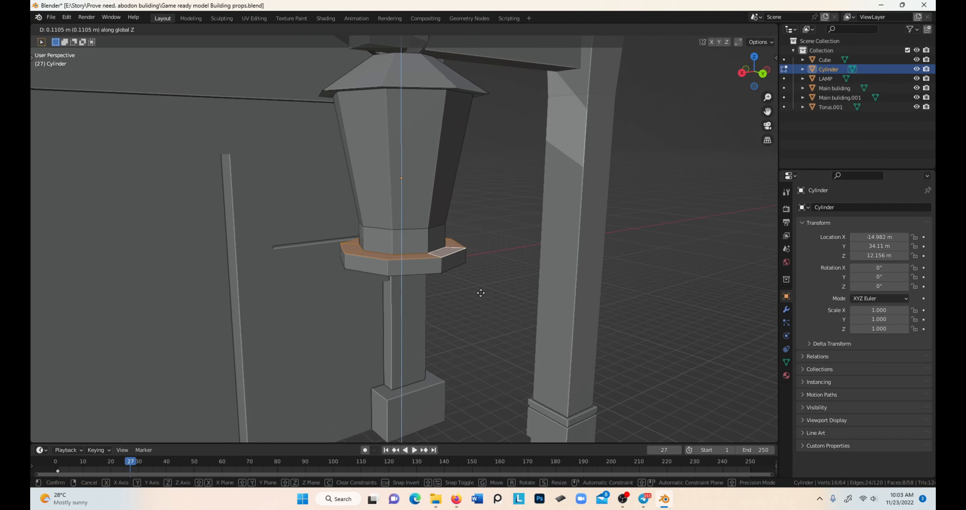
pyautogui.press('Tab')
pyautogui.moveTo(483, 288); pyautogui.dragTo(526, 291, button='middle')
# - Raise the edge loop between the lantern body and its base band about 0.75 m along Z, and move it partway back down
pyautogui.press('Tab')
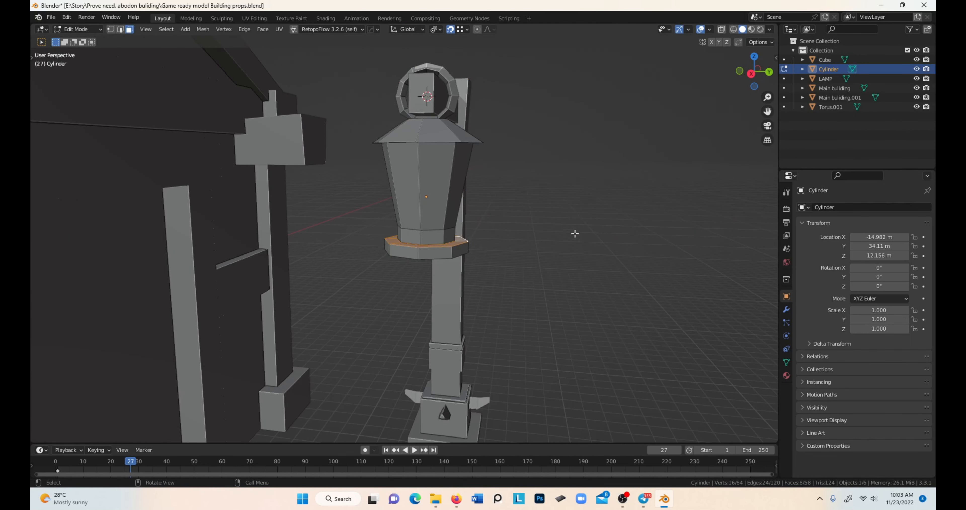
pyautogui.click(568, 206)
pyautogui.press('s')
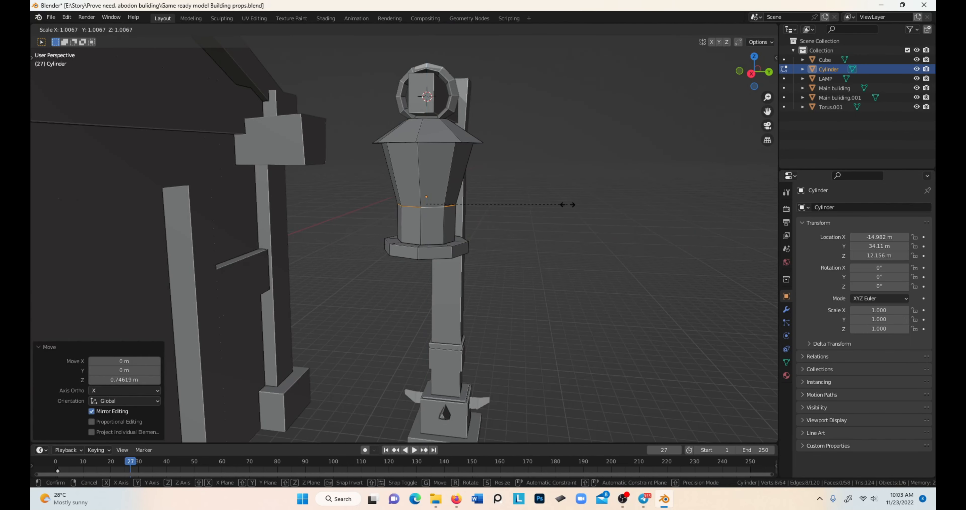
pyautogui.press('g')
pyautogui.click(544, 229)
pyautogui.press('Tab')
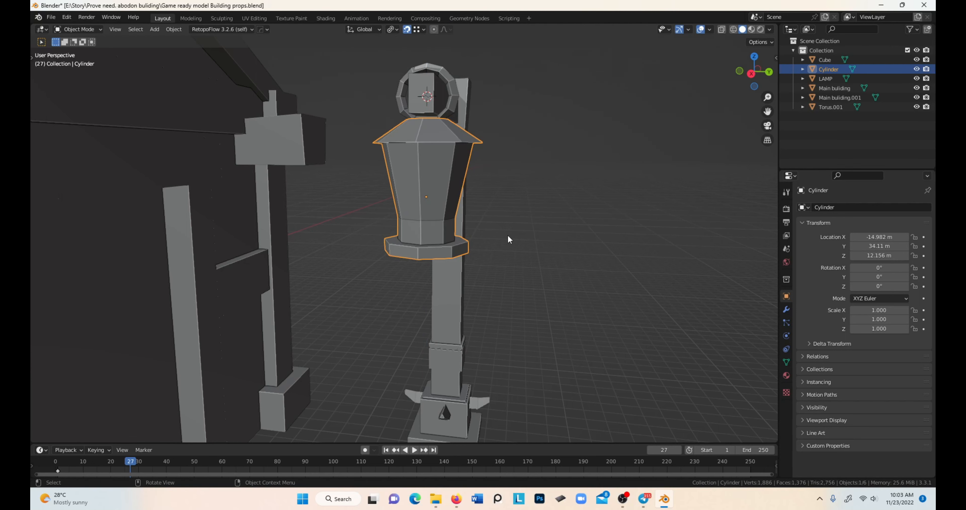
# - Select the torus together with the lantern and move both along X toward the arm's free end
pyautogui.moveTo(506, 234); pyautogui.dragTo(424, 194, button='middle')
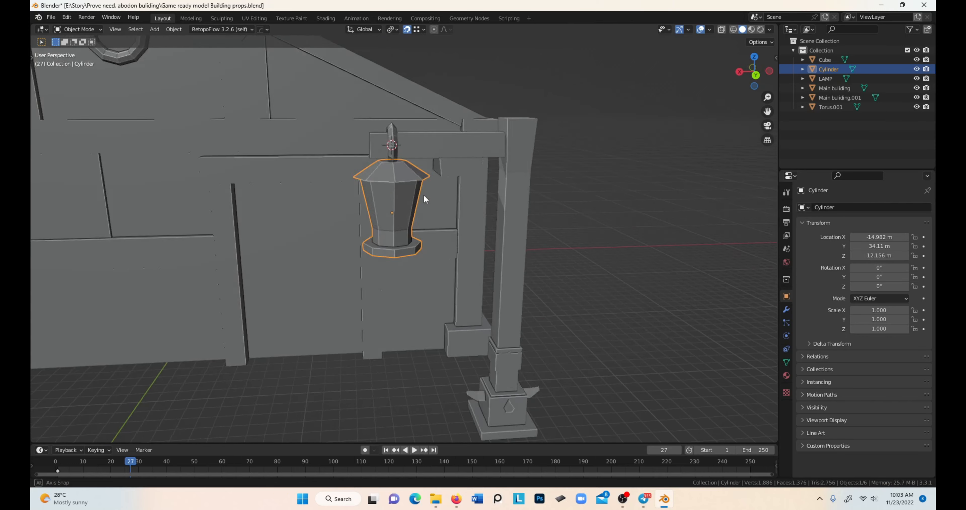
pyautogui.keyDown('shift'); pyautogui.click(390, 142); pyautogui.keyUp('shift')
pyautogui.press('g')
pyautogui.press('x')
pyautogui.rightClick(471, 375)
pyautogui.press('g')
pyautogui.press('y')
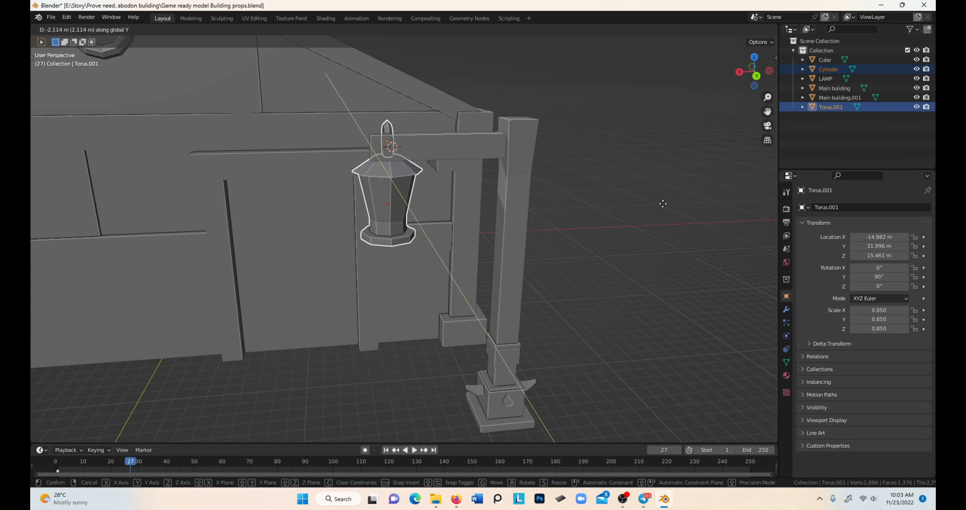
pyautogui.press('x')
pyautogui.click(660, 207)
# - Move the arm's free end face about 1.34 m along X so the arm passes through the lantern's ring
pyautogui.click(431, 147)
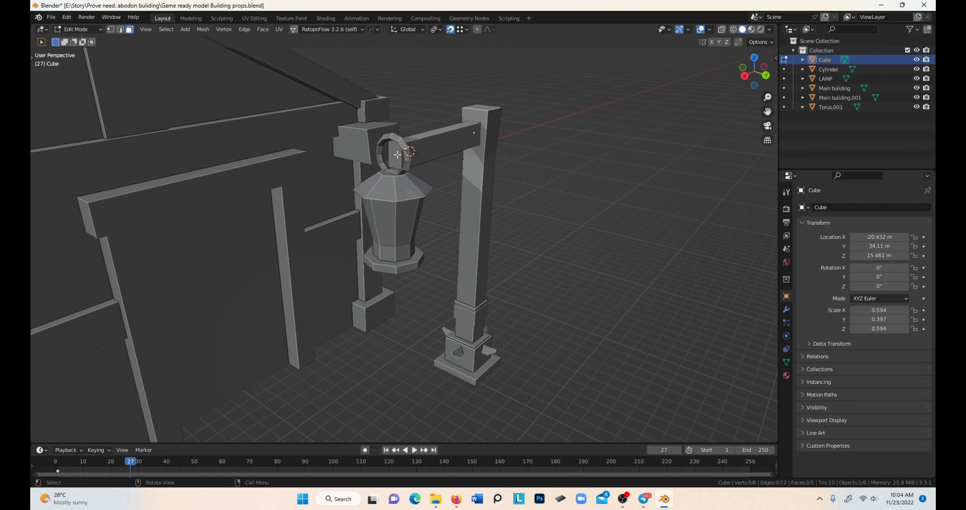
pyautogui.moveTo(398, 154); pyautogui.dragTo(550, 209, button='middle')
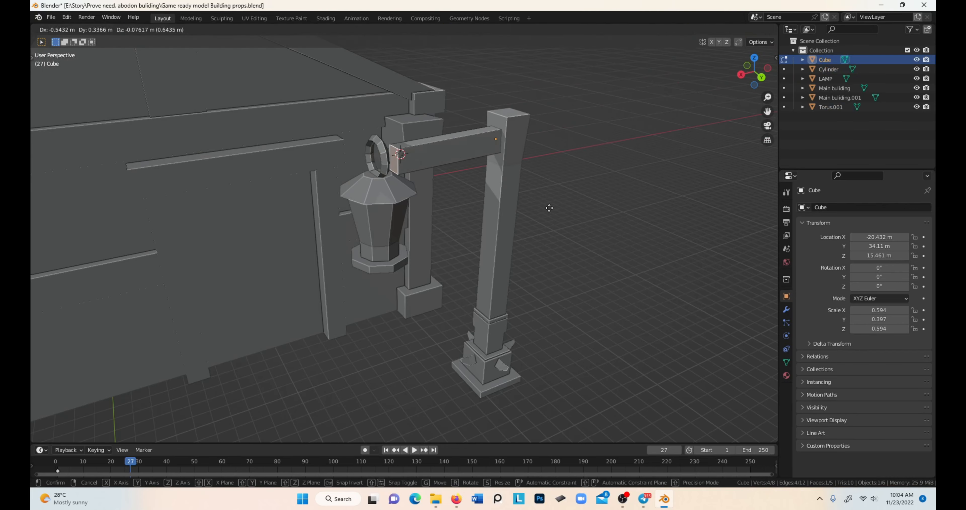
pyautogui.press('s')
pyautogui.press('y')
pyautogui.rightClick(596, 195)
pyautogui.press('g')
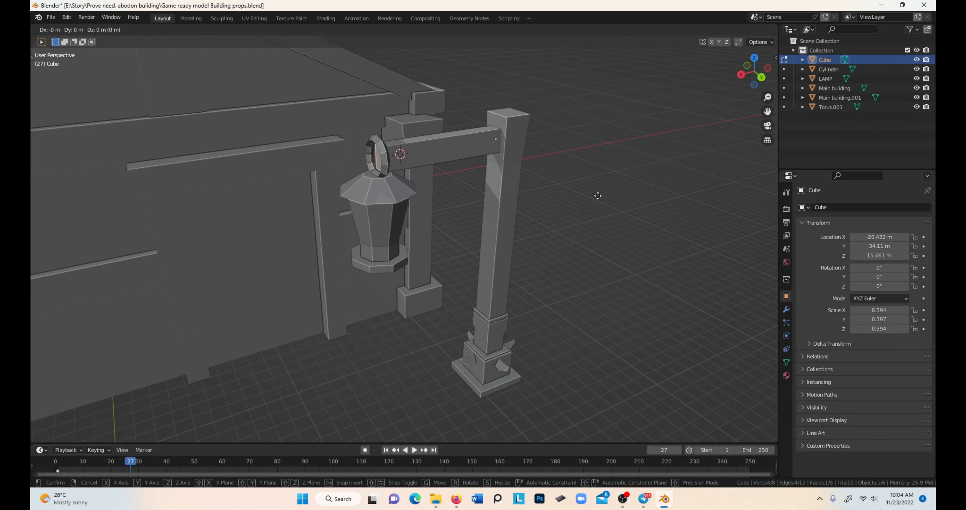
pyautogui.click(574, 193)
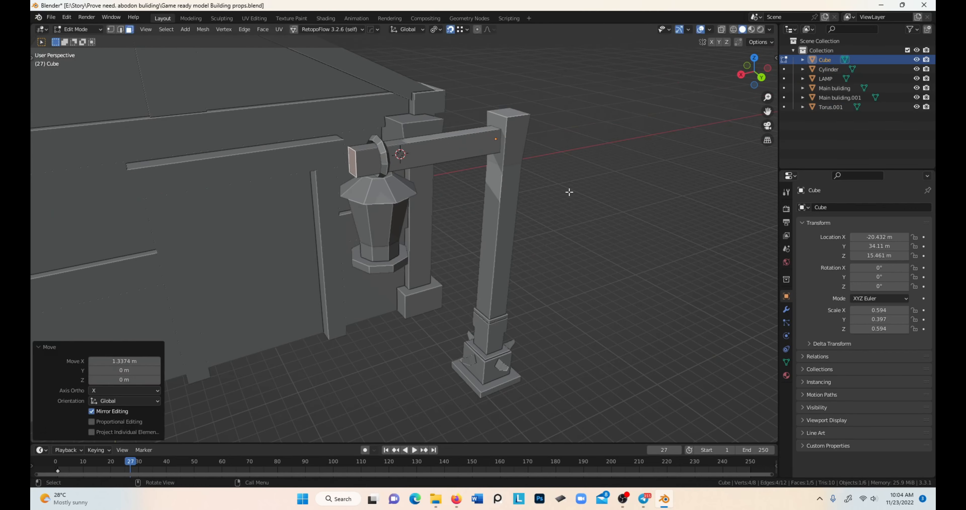
# - Set the arm object's origin to the centre of its geometry
pyautogui.press('Tab')
pyautogui.moveTo(526, 208); pyautogui.dragTo(468, 154, button='middle')
pyautogui.click(174, 29)
pyautogui.moveTo(187, 46)
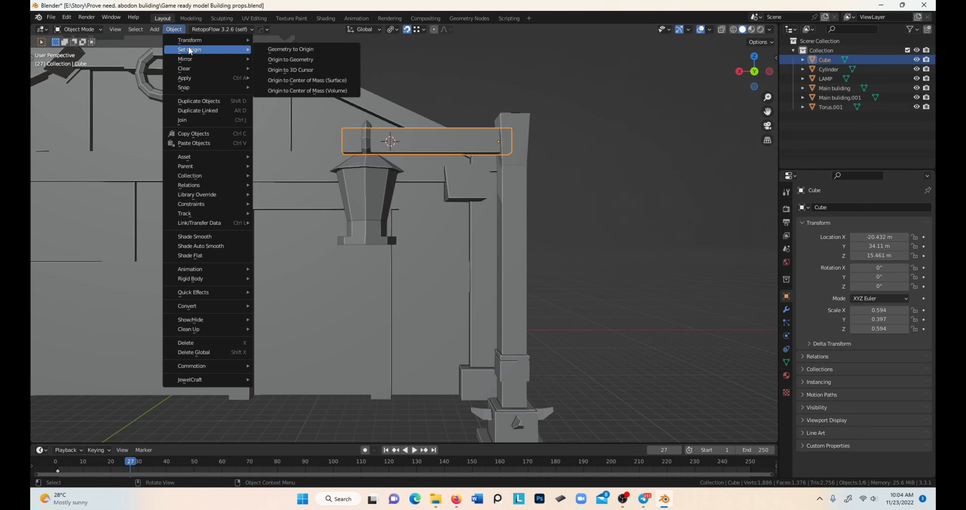
pyautogui.click(312, 61)
# - Duplicate the arm in place, rotate the copy to about -39.7° around Y, and shift it about -1.38 m in X and -2.24 m in Z
pyautogui.press('KP_1')
pyautogui.press('KP_3')
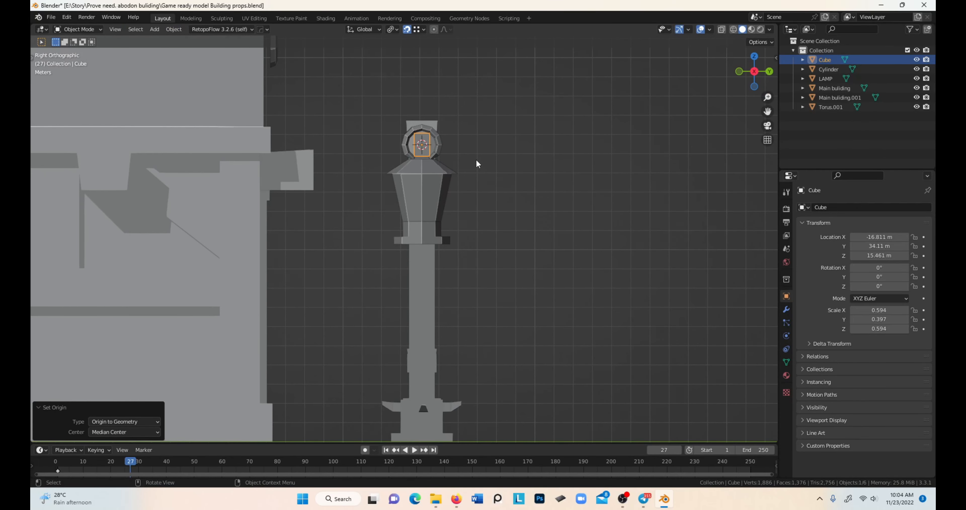
pyautogui.press('ctrl+KP_4')
pyautogui.press('ctrl+KP_1')
pyautogui.hotkey('shift', 'd')
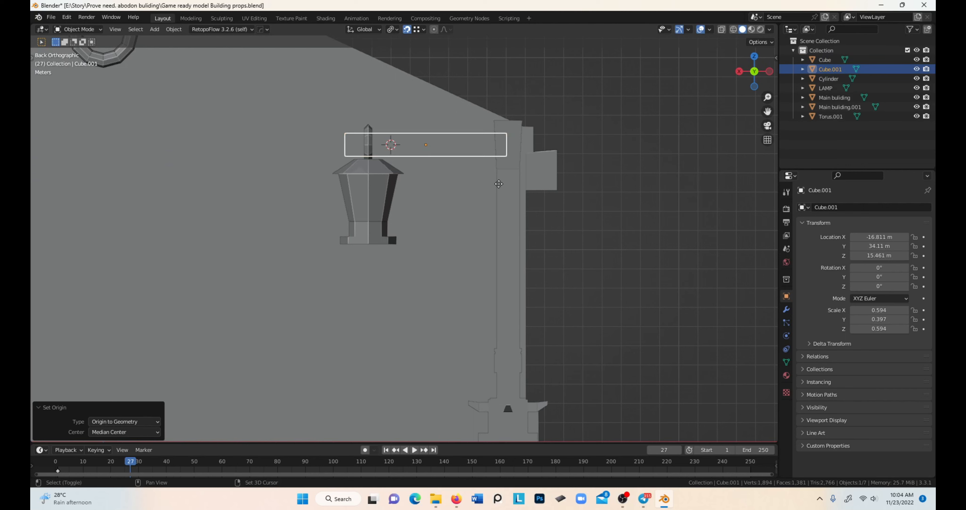
pyautogui.press('Escape')
pyautogui.press('r')
pyautogui.click(564, 223)
pyautogui.press('g')
pyautogui.click(591, 273)
# - Try shrinking the diagonal copy to a scale of about 0.395 and tilting it to about -42.7° around Y
pyautogui.press('s')
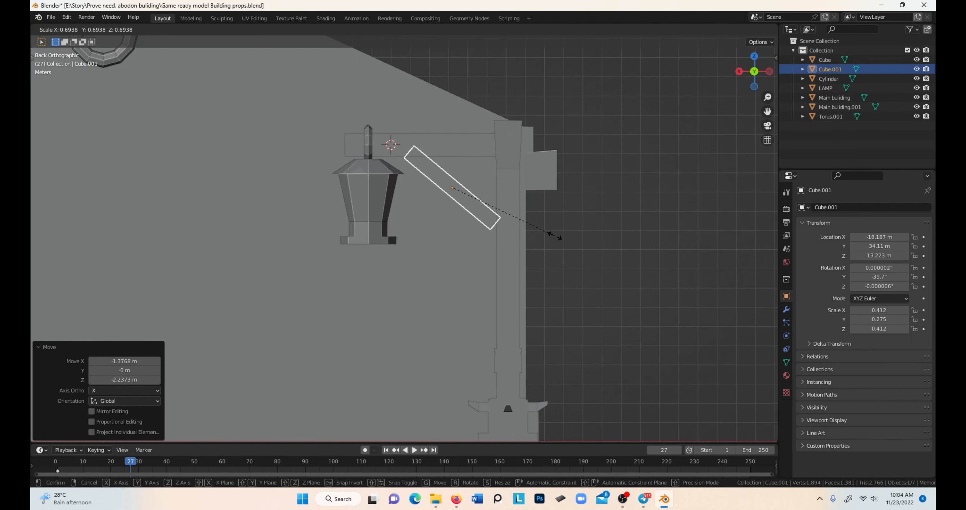
pyautogui.rightClick(556, 235)
pyautogui.press('s')
pyautogui.click(560, 219)
pyautogui.press('s')
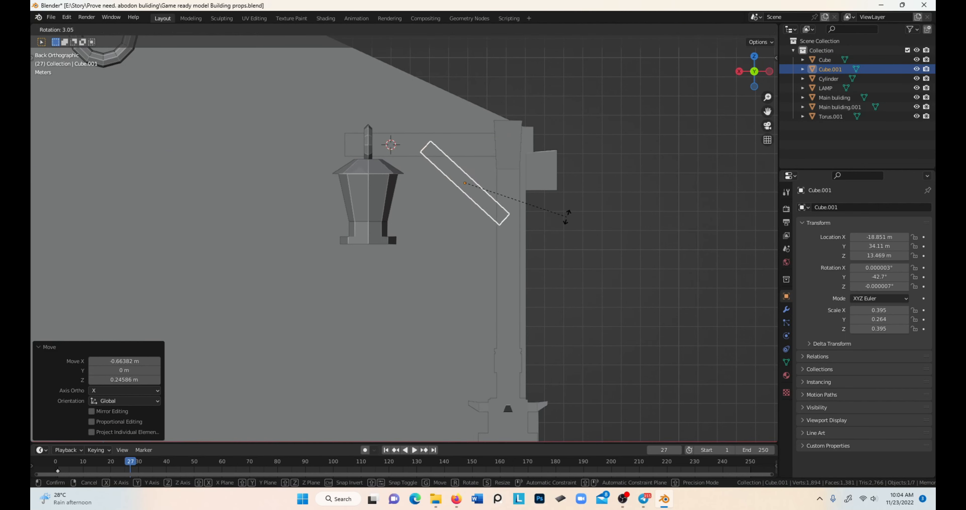
pyautogui.click(570, 217)
# - Scale the diagonal copy down to about 0.465 and move it into the corner as a brace between arm and post
pyautogui.press('s')
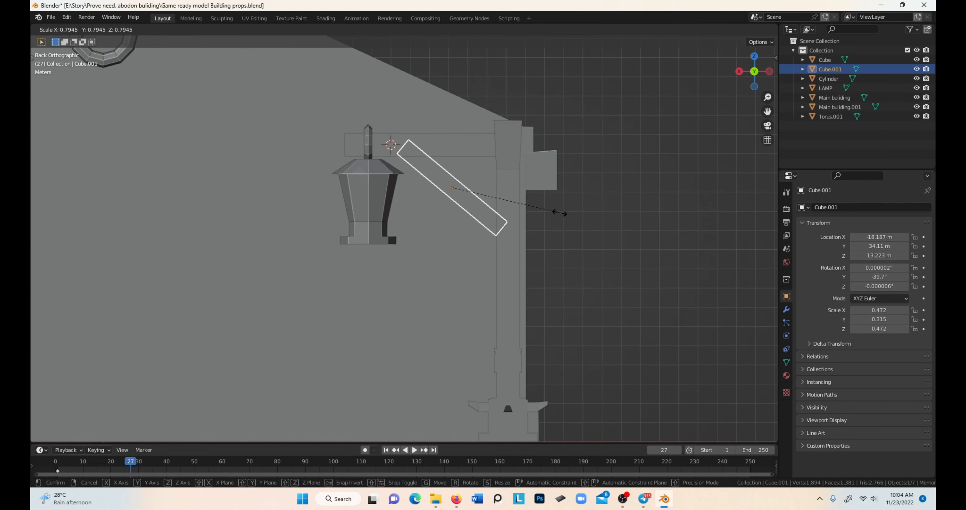
pyautogui.click(558, 216)
pyautogui.press('g')
pyautogui.click(567, 209)
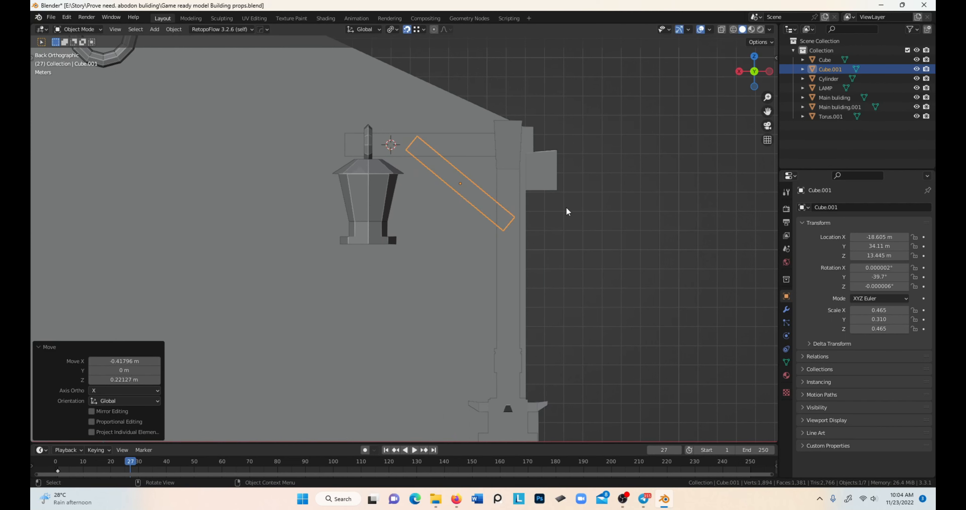
pyautogui.press('g')
pyautogui.rightClick(514, 227)
# - Delete the diagonal brace's upper end face, which is hidden inside the arm
pyautogui.moveTo(515, 223); pyautogui.dragTo(411, 169, button='middle')
pyautogui.press('Tab')
pyautogui.hotkey('alt', 'z')
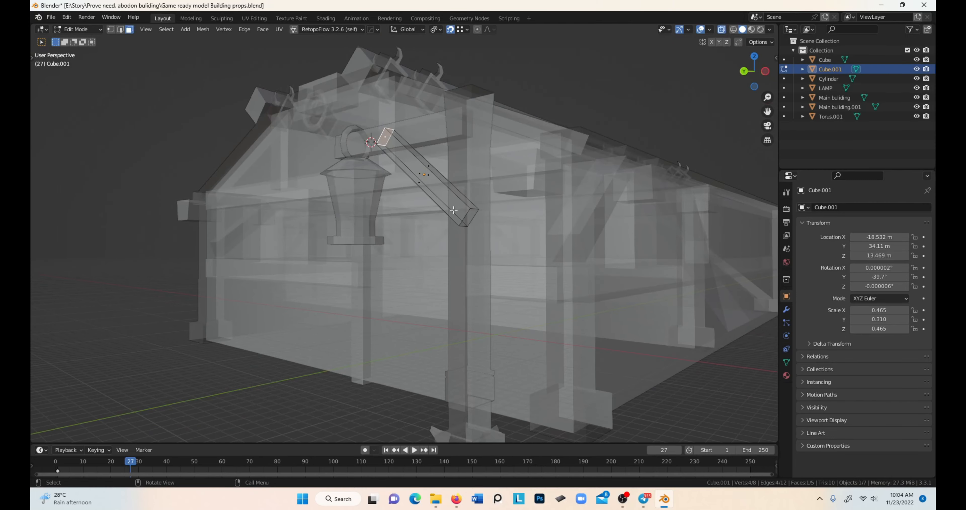
pyautogui.hotkey('alt', 'z')
pyautogui.hotkey('alt', 'a')
pyautogui.moveTo(454, 210)
pyautogui.mouseDown(button='middle')
pyautogui.moveTo(540, 215)
pyautogui.moveTo(520, 250)
pyautogui.moveTo(429, 211)
pyautogui.moveTo(448, 201)
pyautogui.mouseUp(button='middle')
pyautogui.press('Tab')
pyautogui.hotkey('alt', 'z')
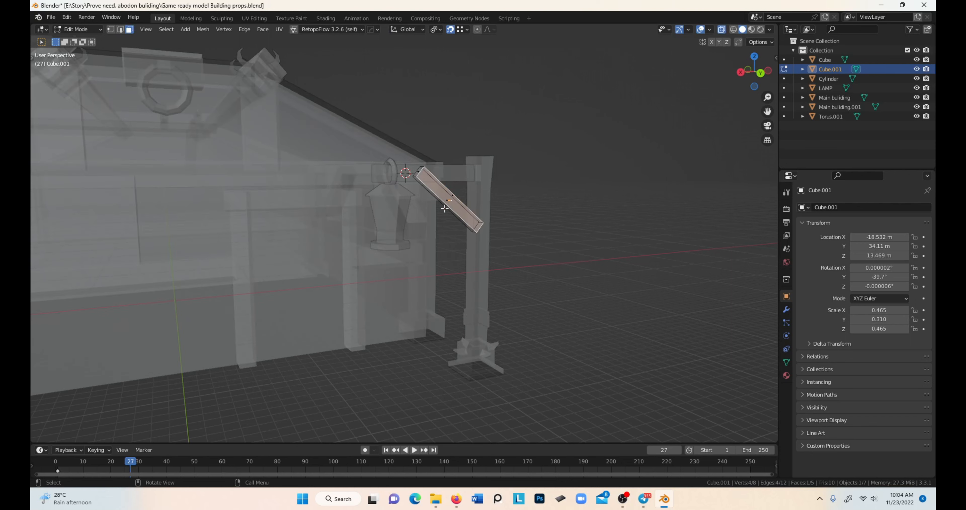
pyautogui.keyDown('shift'); pyautogui.moveTo(504, 246); pyautogui.dragTo(504, 247); pyautogui.keyUp('shift')
pyautogui.press('x')
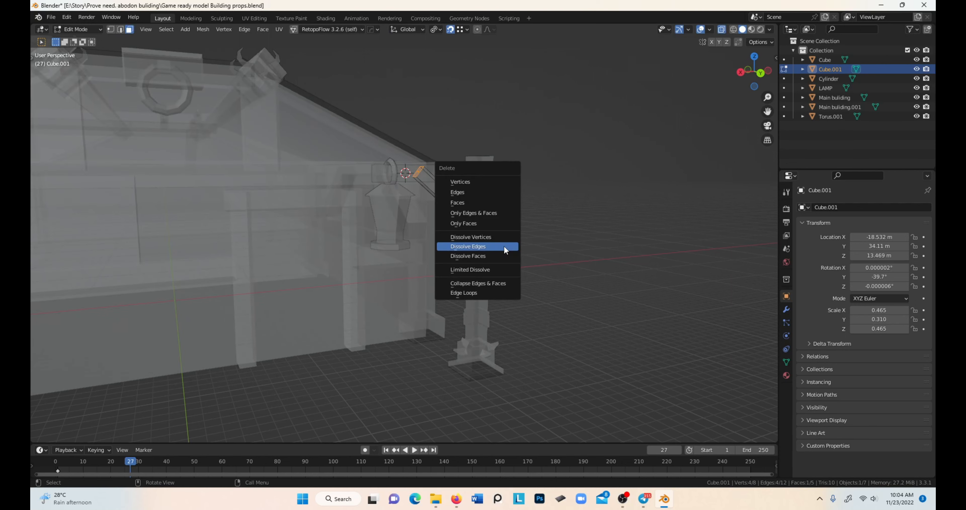
pyautogui.click(504, 246)
pyautogui.hotkey('ctrl', 'z')
pyautogui.press('x')
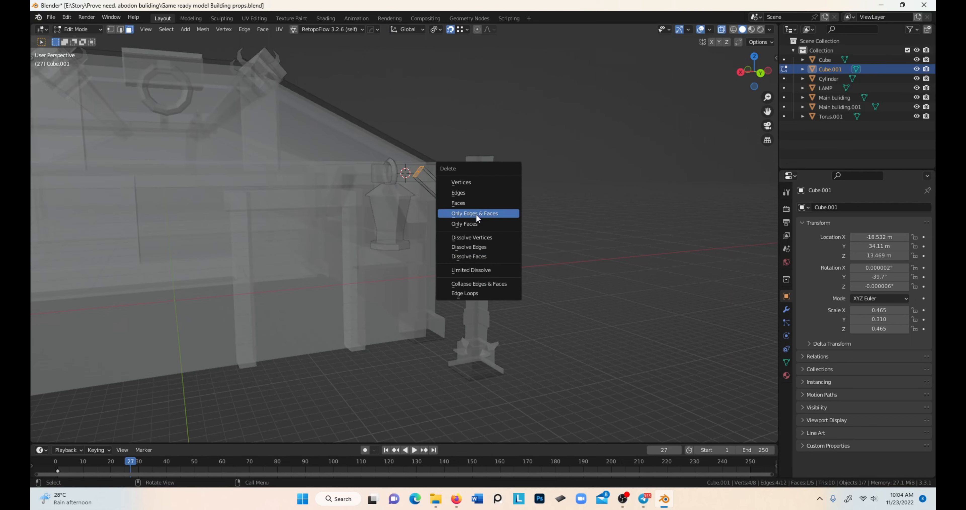
pyautogui.click(468, 203)
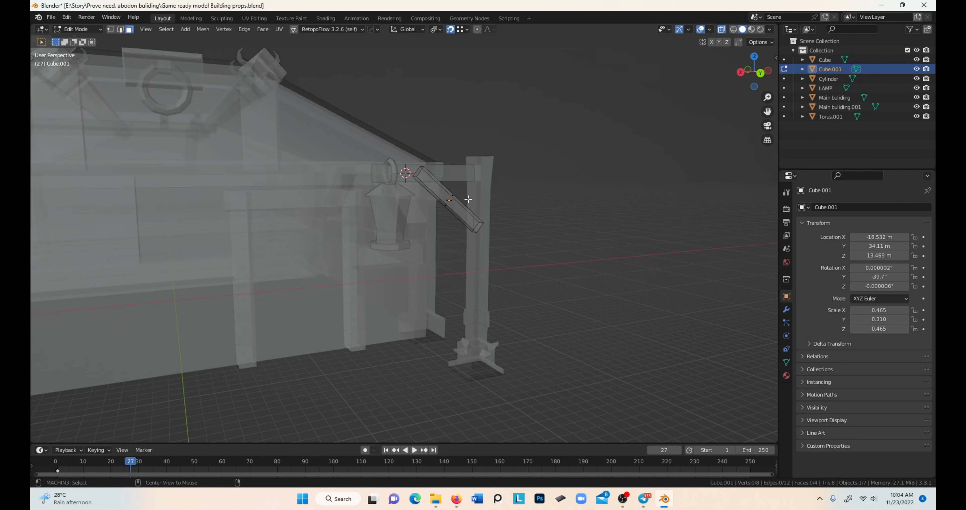
pyautogui.hotkey('alt', 'z')
pyautogui.press('Tab')
# - Join the arm, brace, lantern and ring with the post into the single LAMP object
pyautogui.scroll(-1, 499, 235)
pyautogui.click(495, 238)
pyautogui.moveTo(470, 220); pyautogui.dragTo(465, 186, button='middle')
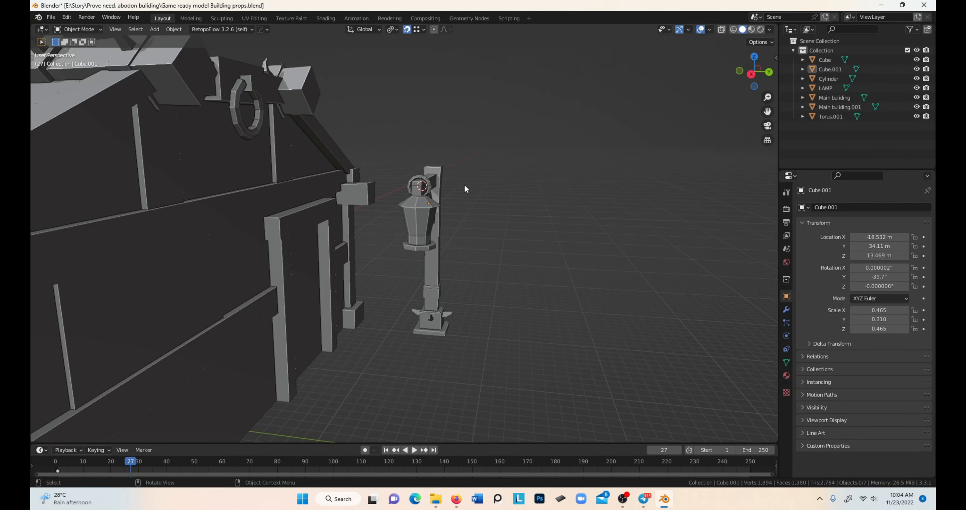
pyautogui.moveTo(486, 268); pyautogui.dragTo(427, 228, button='middle')
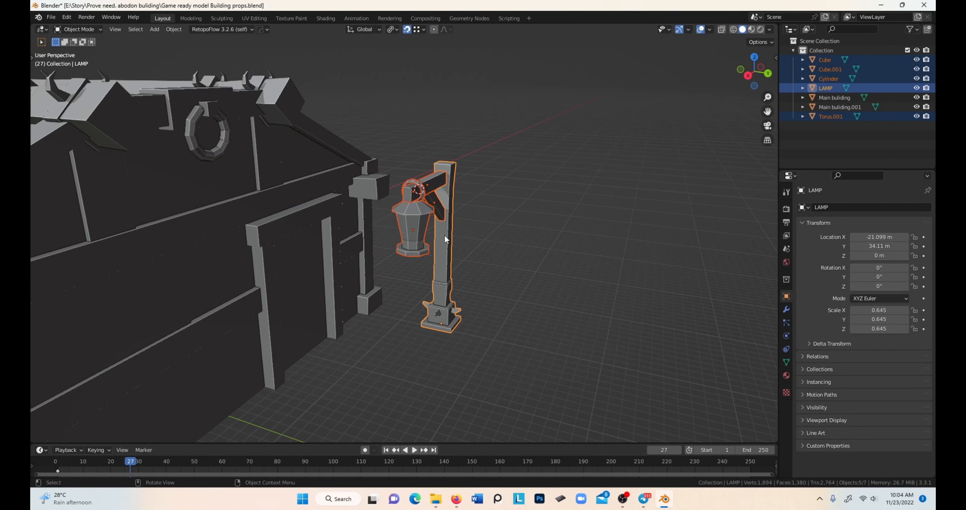
pyautogui.hotkey('ctrl', 'j')
# - Move the joined lamp post about -3.14 m along Y, closer to the building
pyautogui.moveTo(464, 223); pyautogui.dragTo(295, 254, button='middle')
pyautogui.click(578, 140)
pyautogui.scroll(-1, 404, 226)
pyautogui.click(449, 224)
pyautogui.click(500, 177)
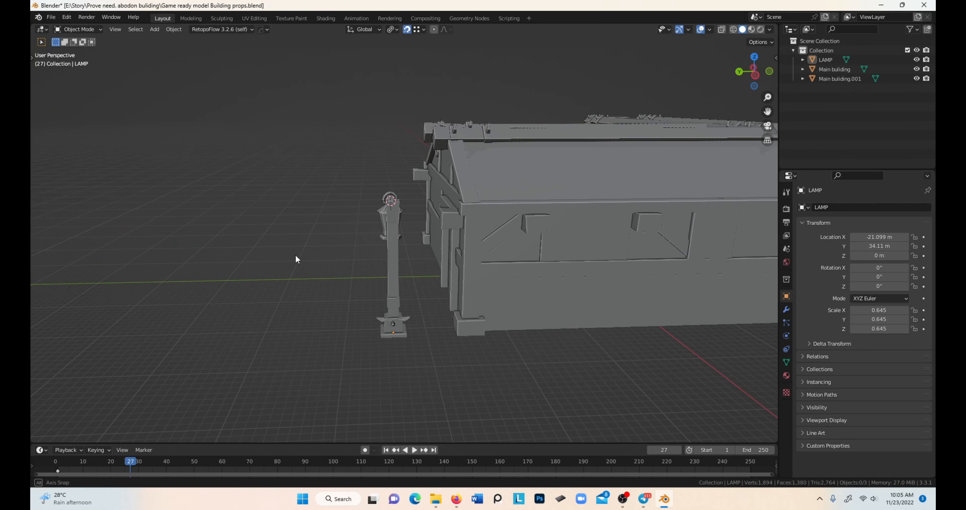
pyautogui.press('g')
pyautogui.press('x')
pyautogui.press('y')
pyautogui.click(438, 369)
pyautogui.moveTo(438, 370); pyautogui.dragTo(566, 369, button='middle')
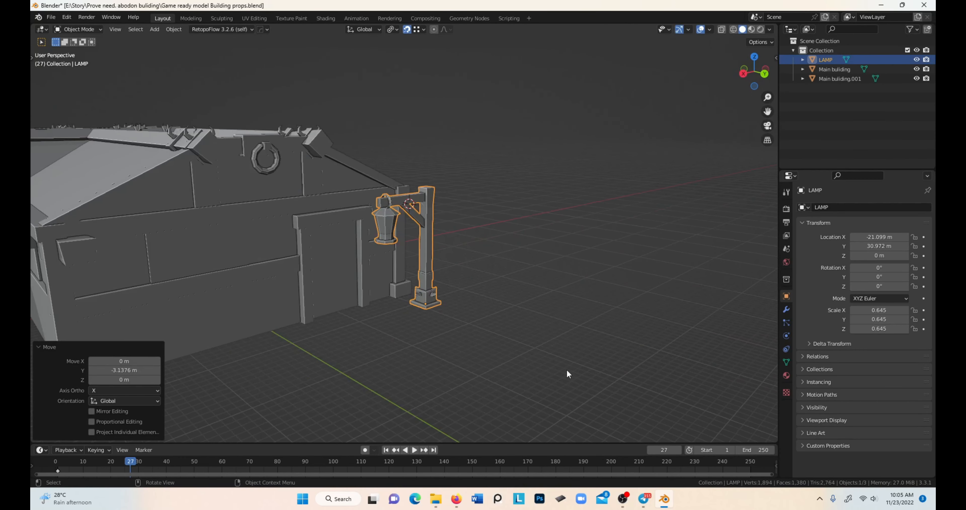
# - Select the main building
pyautogui.click(566, 369)
pyautogui.moveTo(469, 281); pyautogui.dragTo(565, 262, button='middle')
pyautogui.click(366, 225)
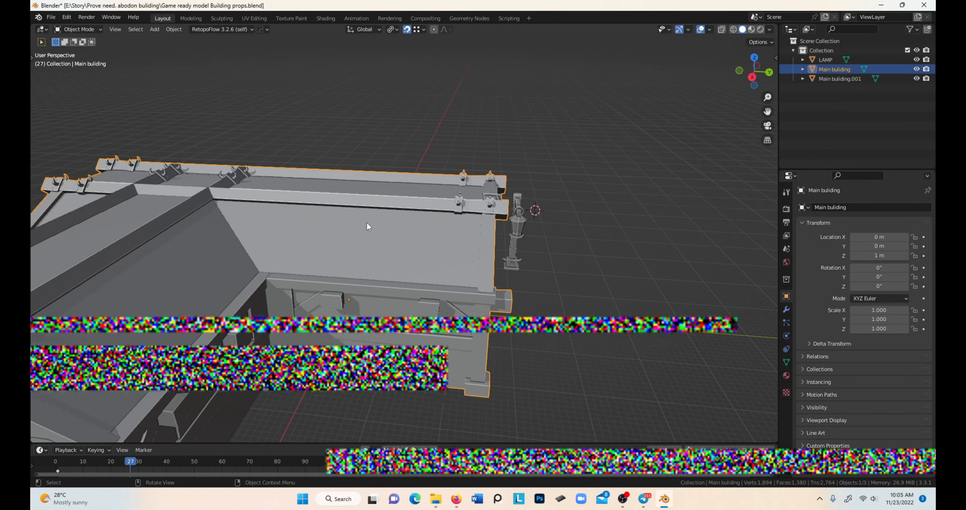